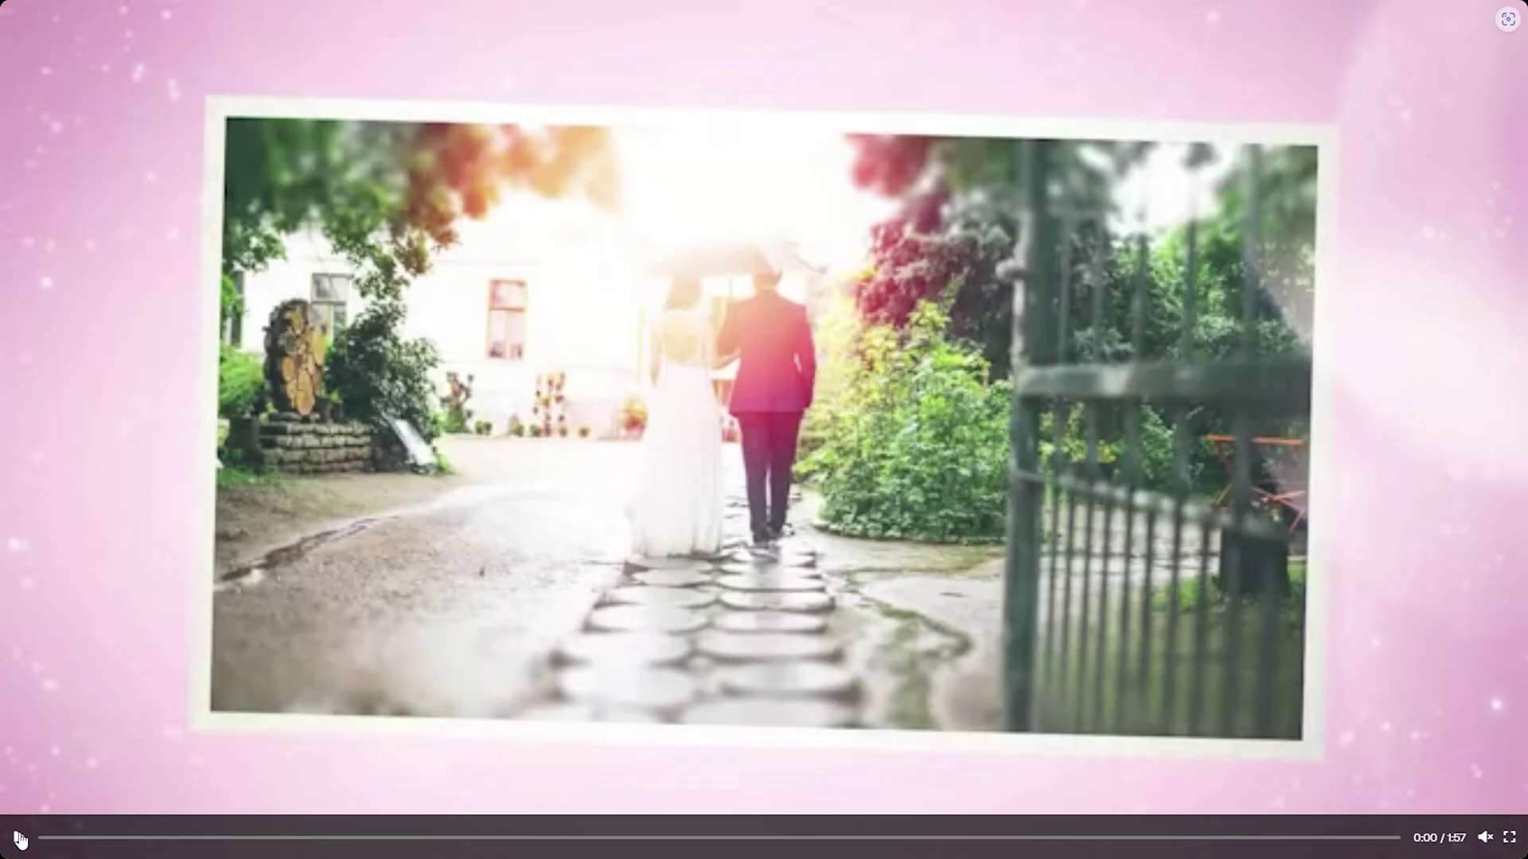
# - Open the Wedding slideshow_1 project from the Wedding Slideshow folder and accept converting it
pyautogui.click(19, 839)
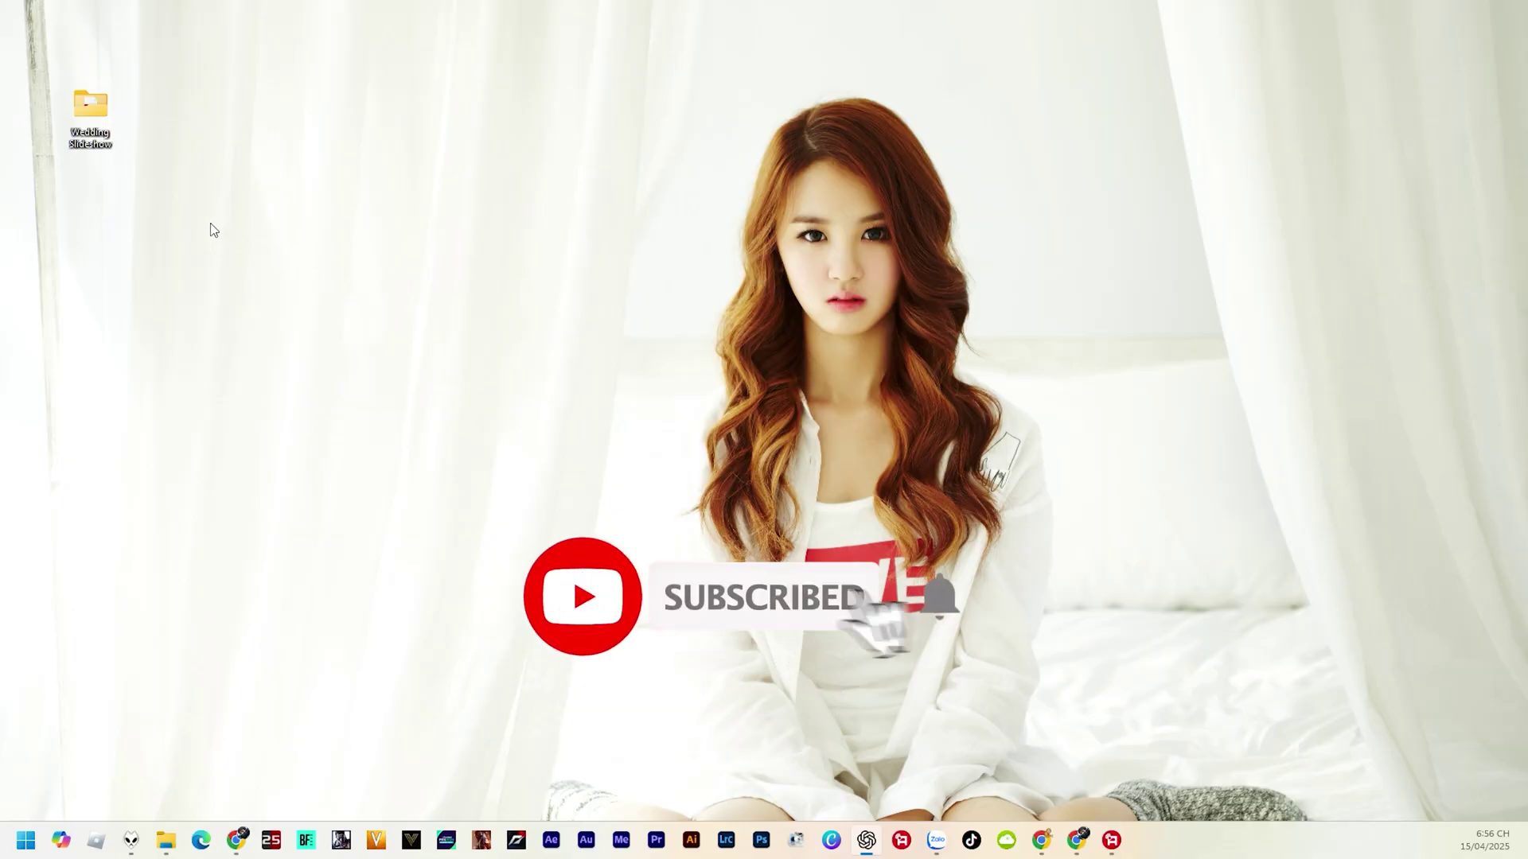
pyautogui.doubleClick(90, 116)
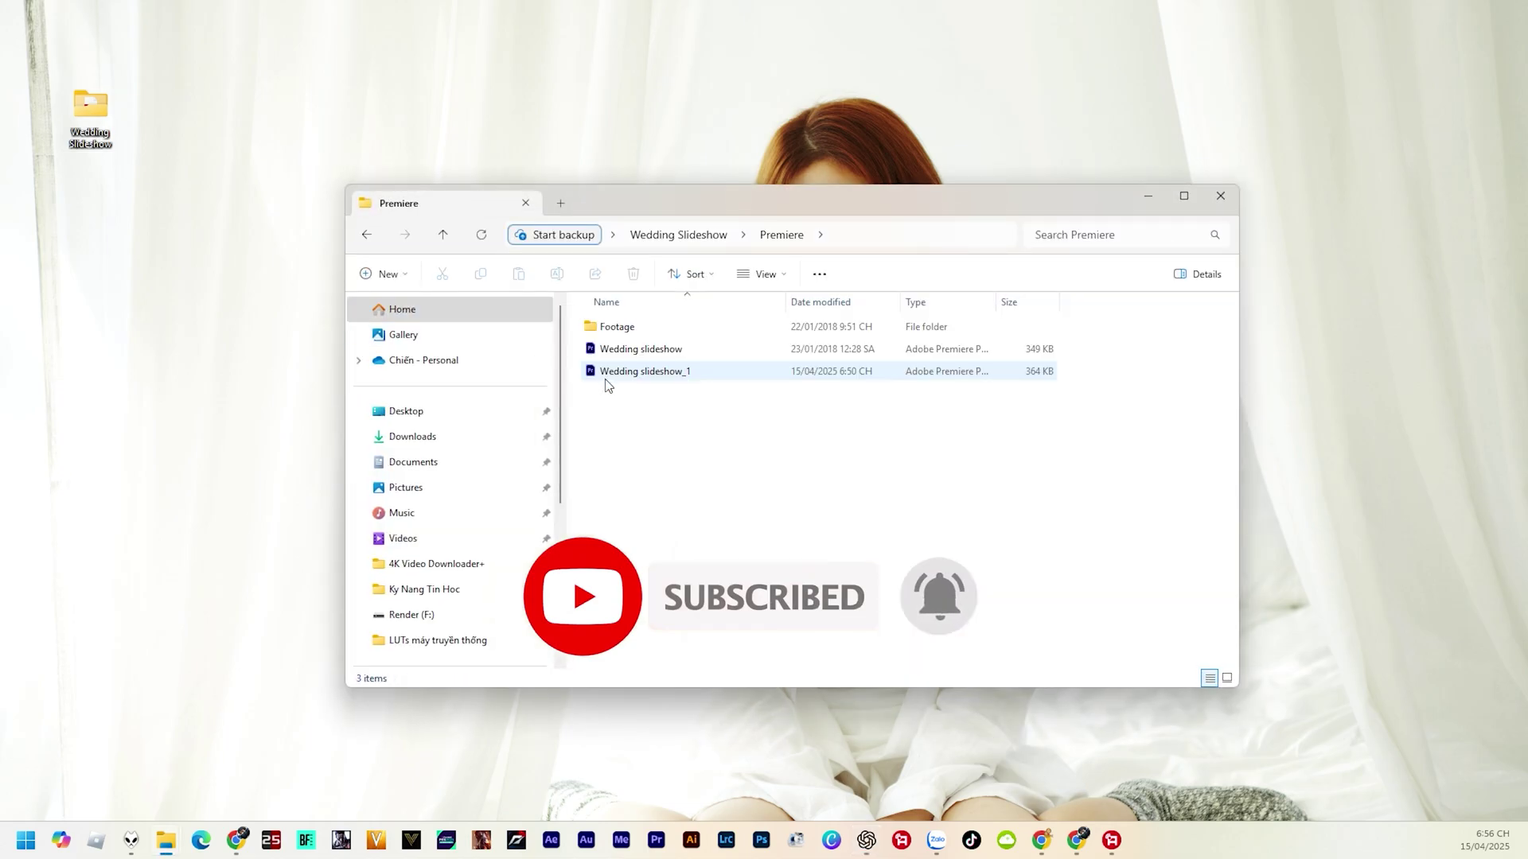
pyautogui.click(614, 378)
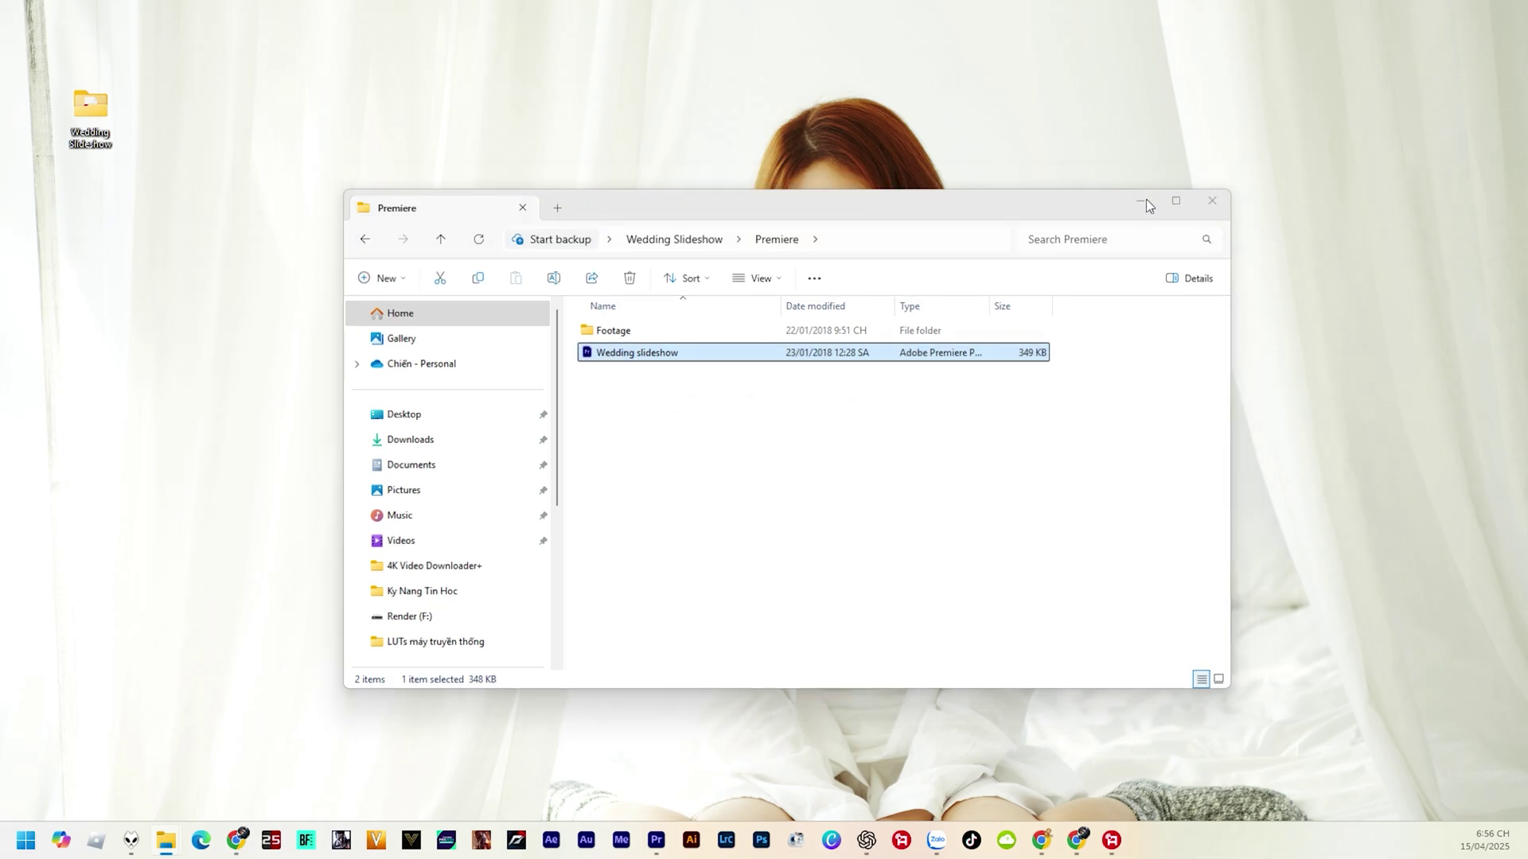
pyautogui.click(1147, 196)
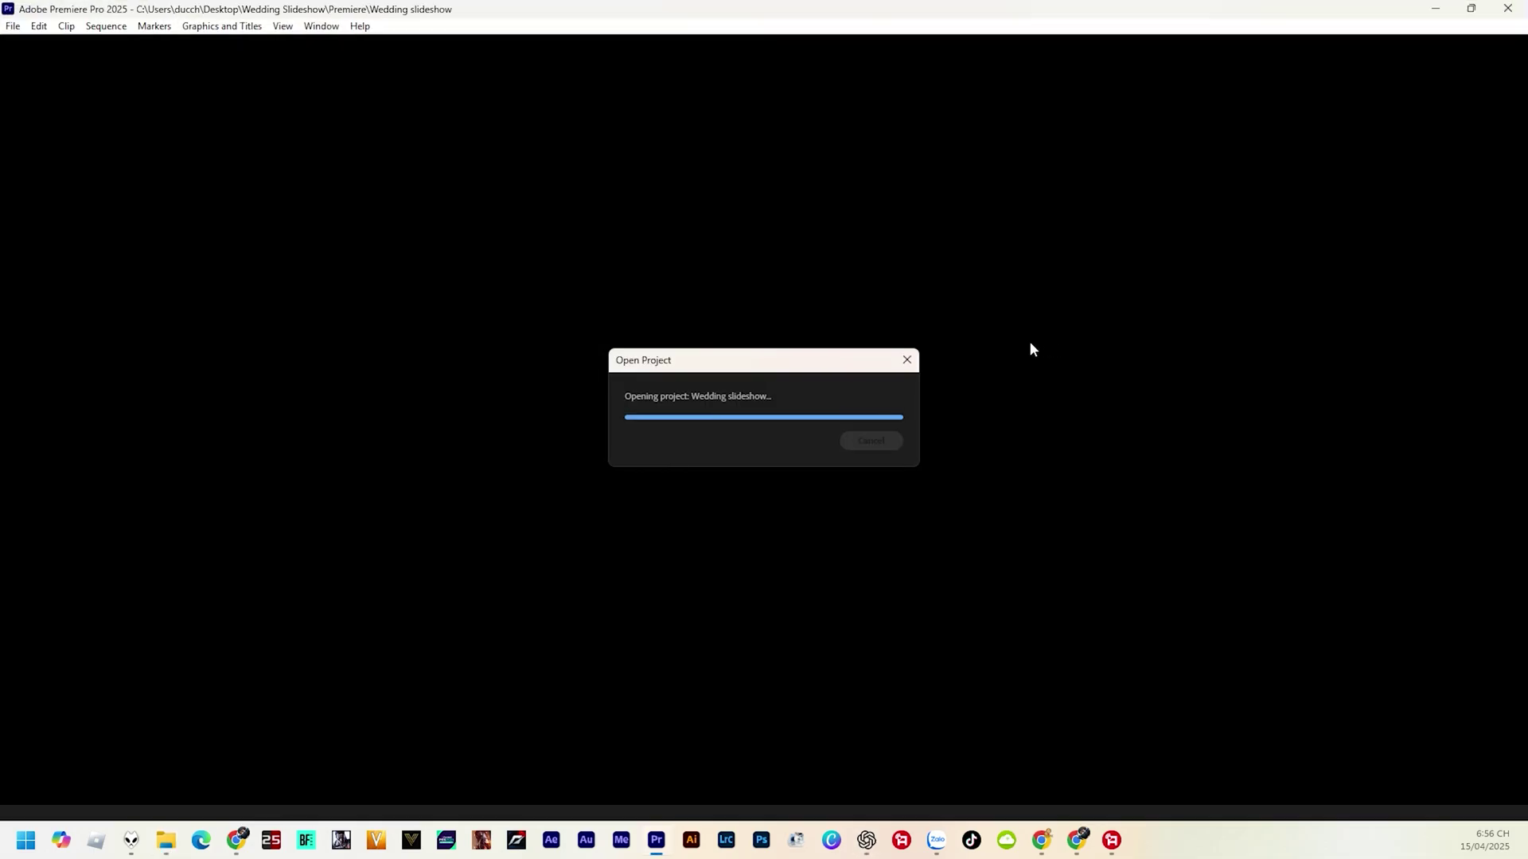
pyautogui.click(925, 478)
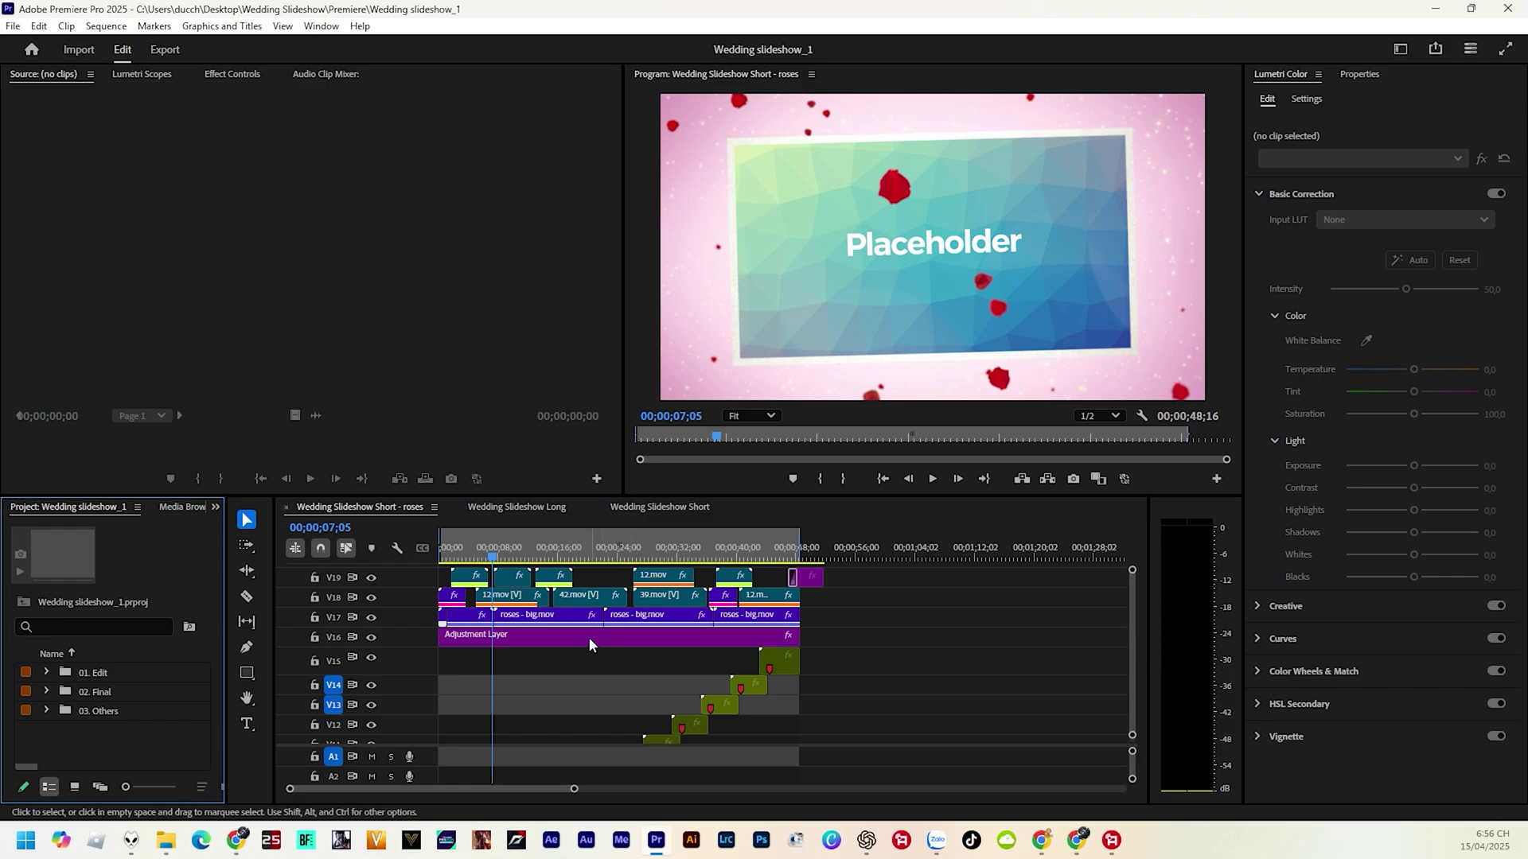
# - Zoom into the roses sequence timeline, scrub the playhead back, and peek inside the 01. Edit bin
pyautogui.click(574, 657)
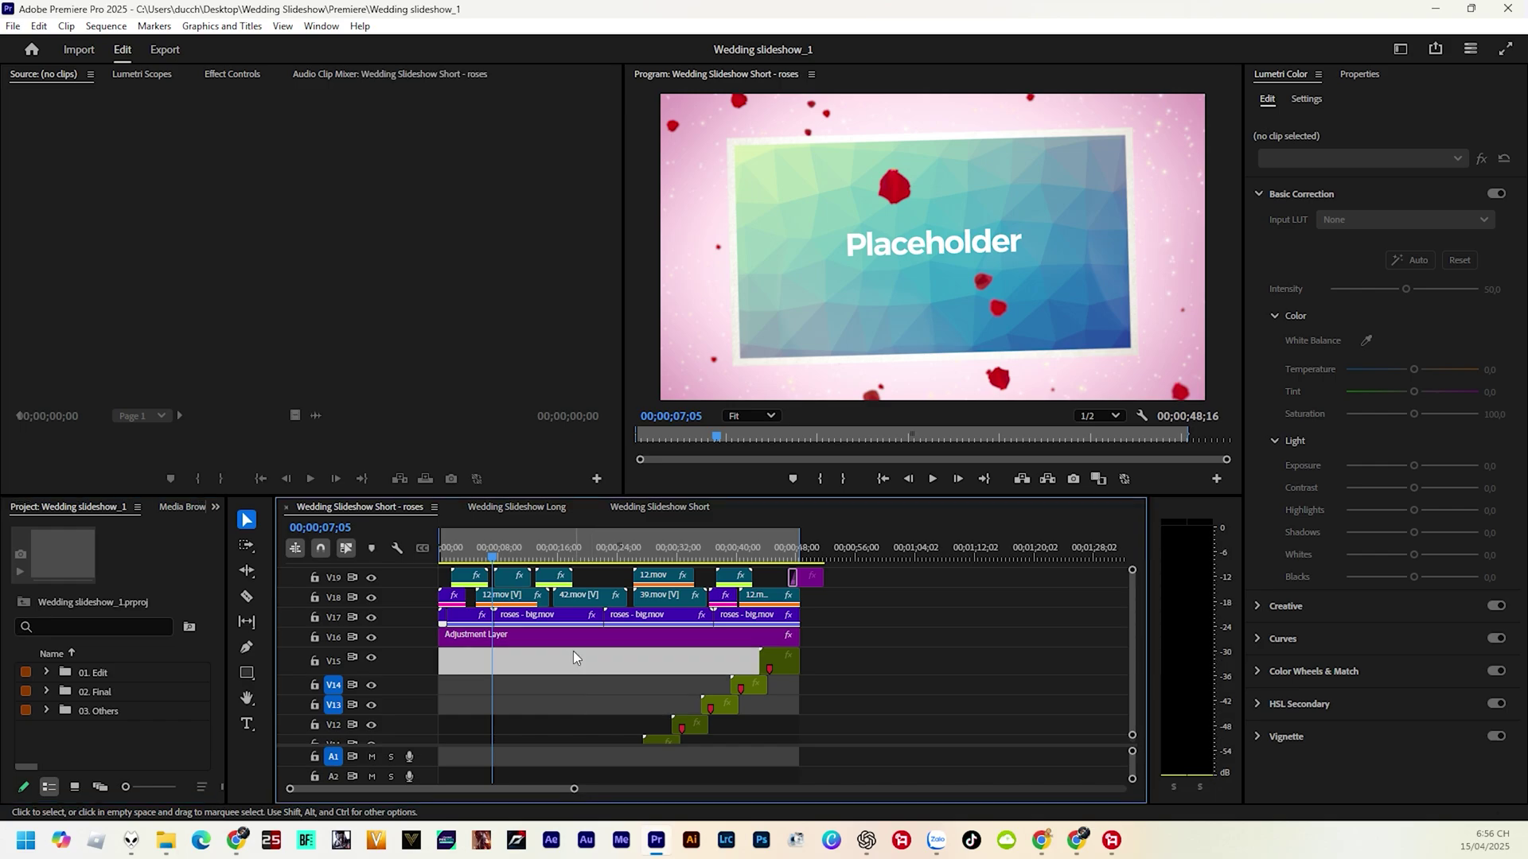
pyautogui.press('=')
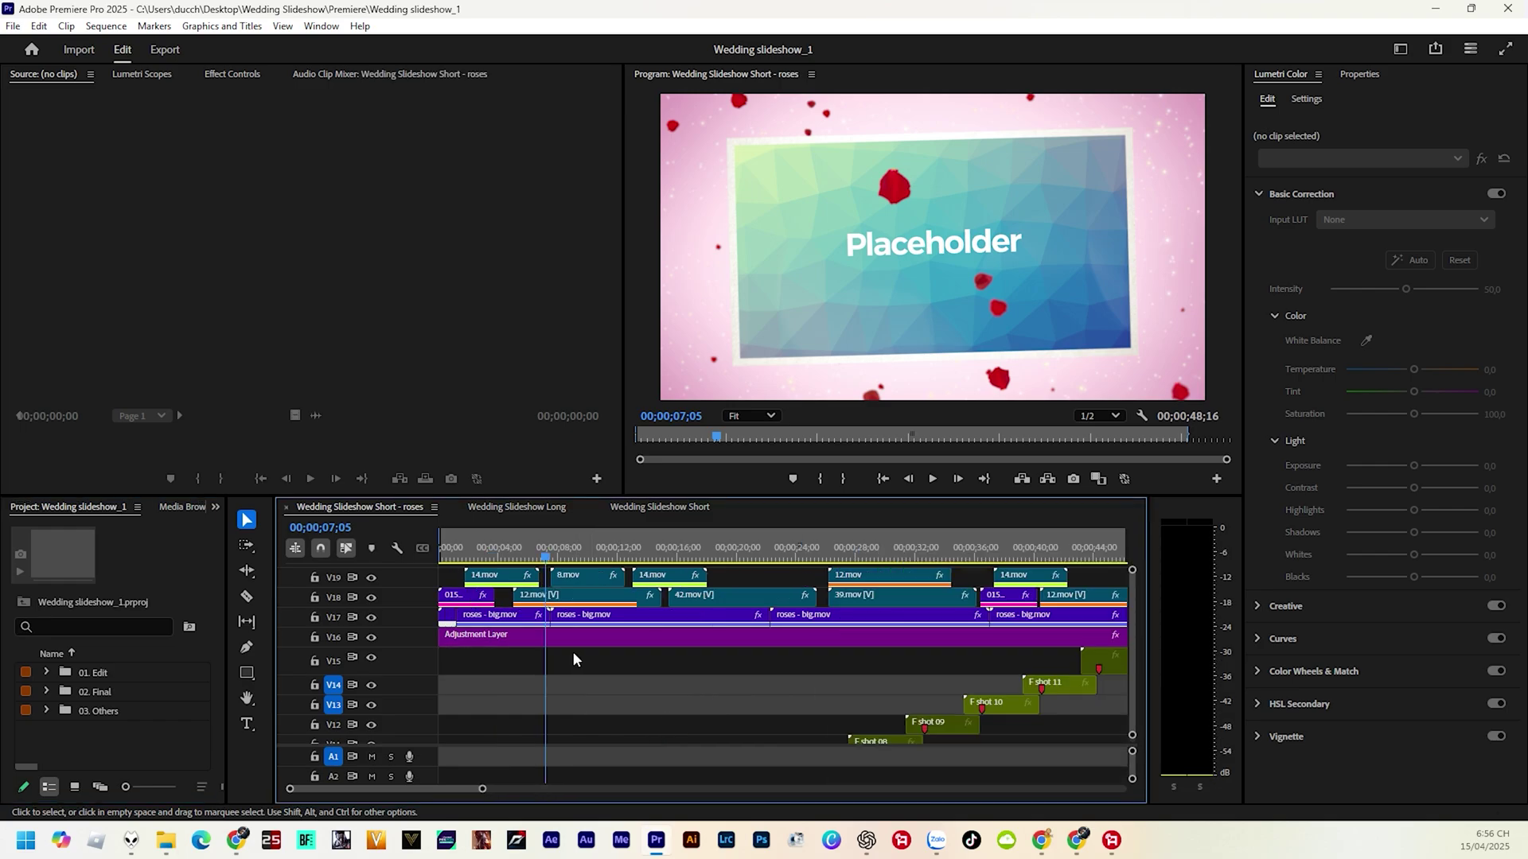
pyautogui.press('=')
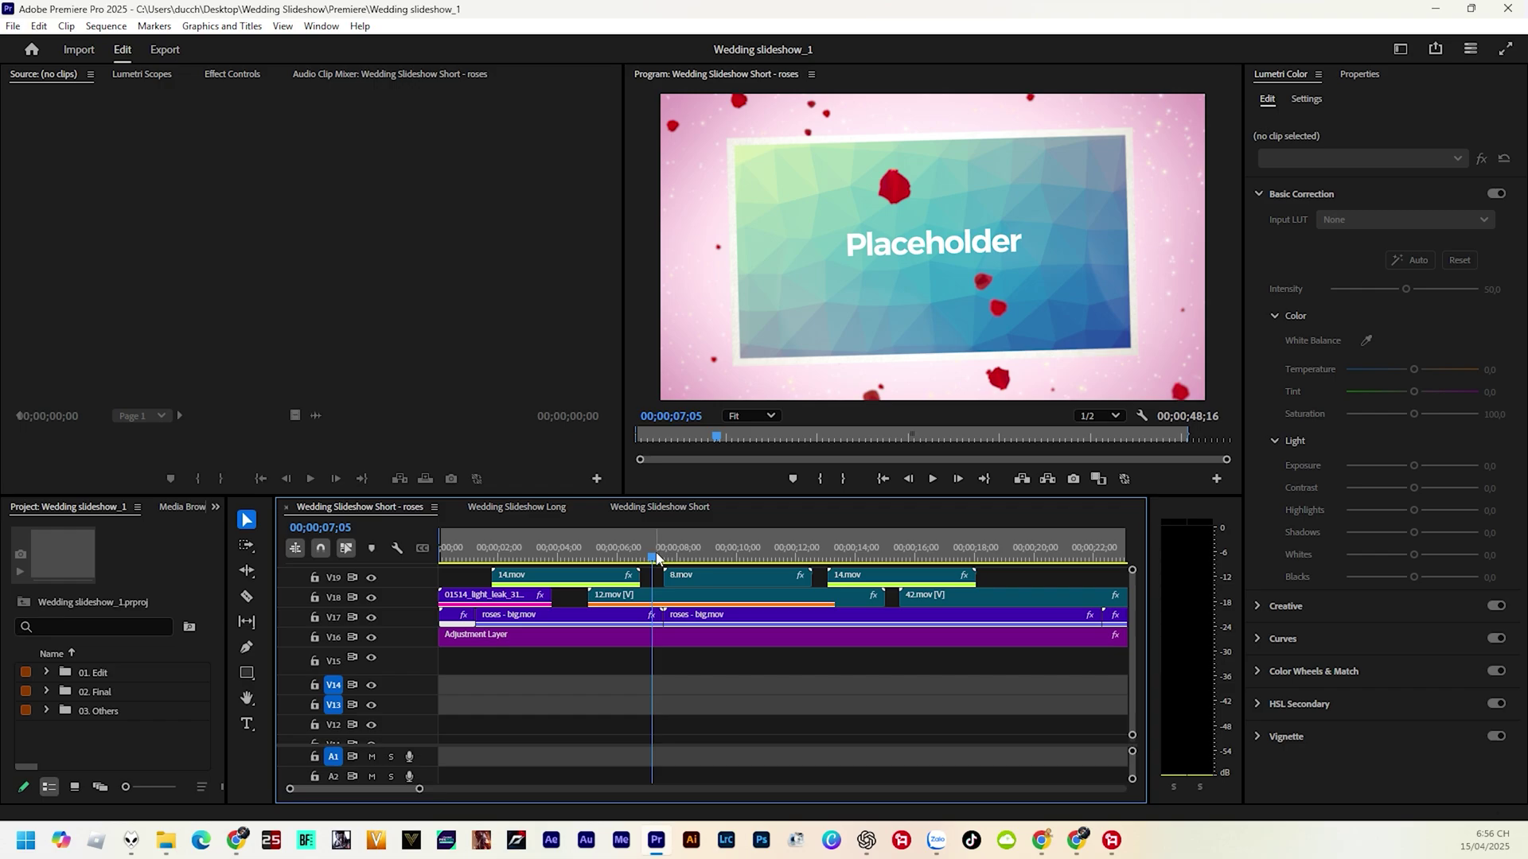
pyautogui.moveTo(651, 559); pyautogui.dragTo(540, 558)
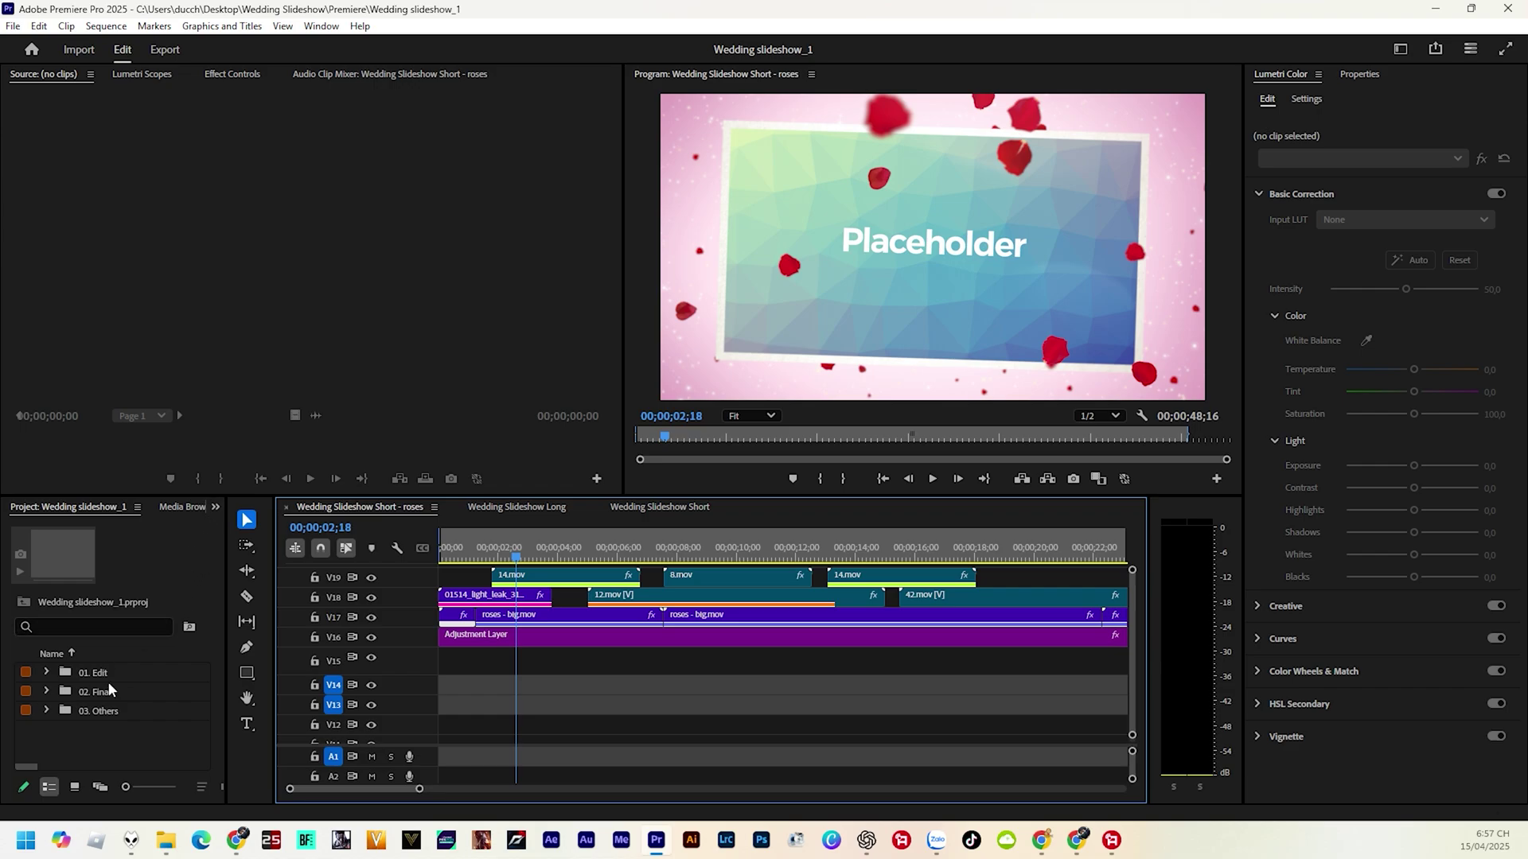
pyautogui.click(46, 672)
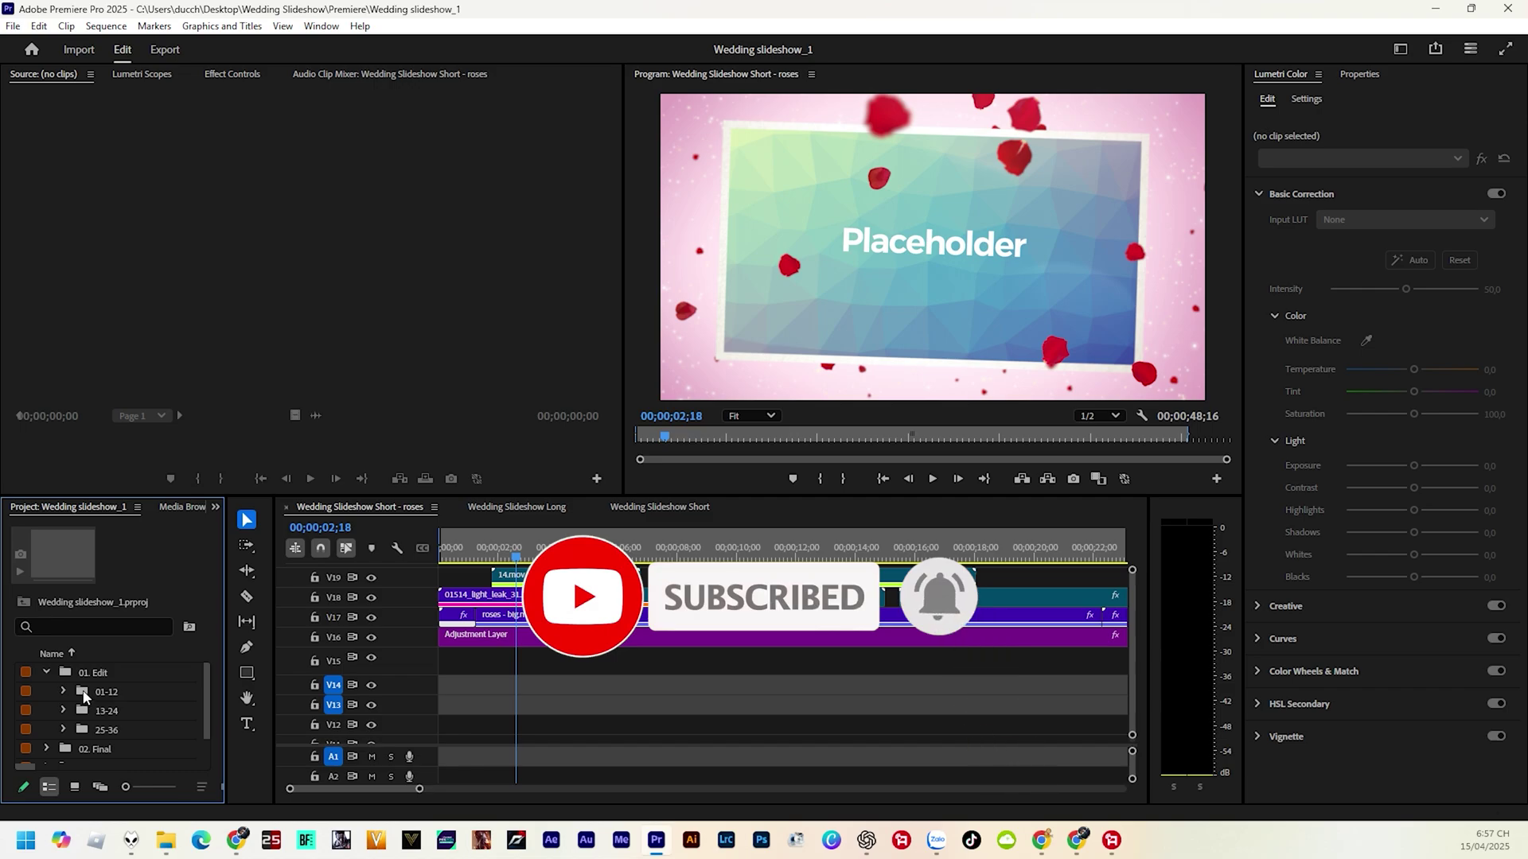
pyautogui.click(48, 672)
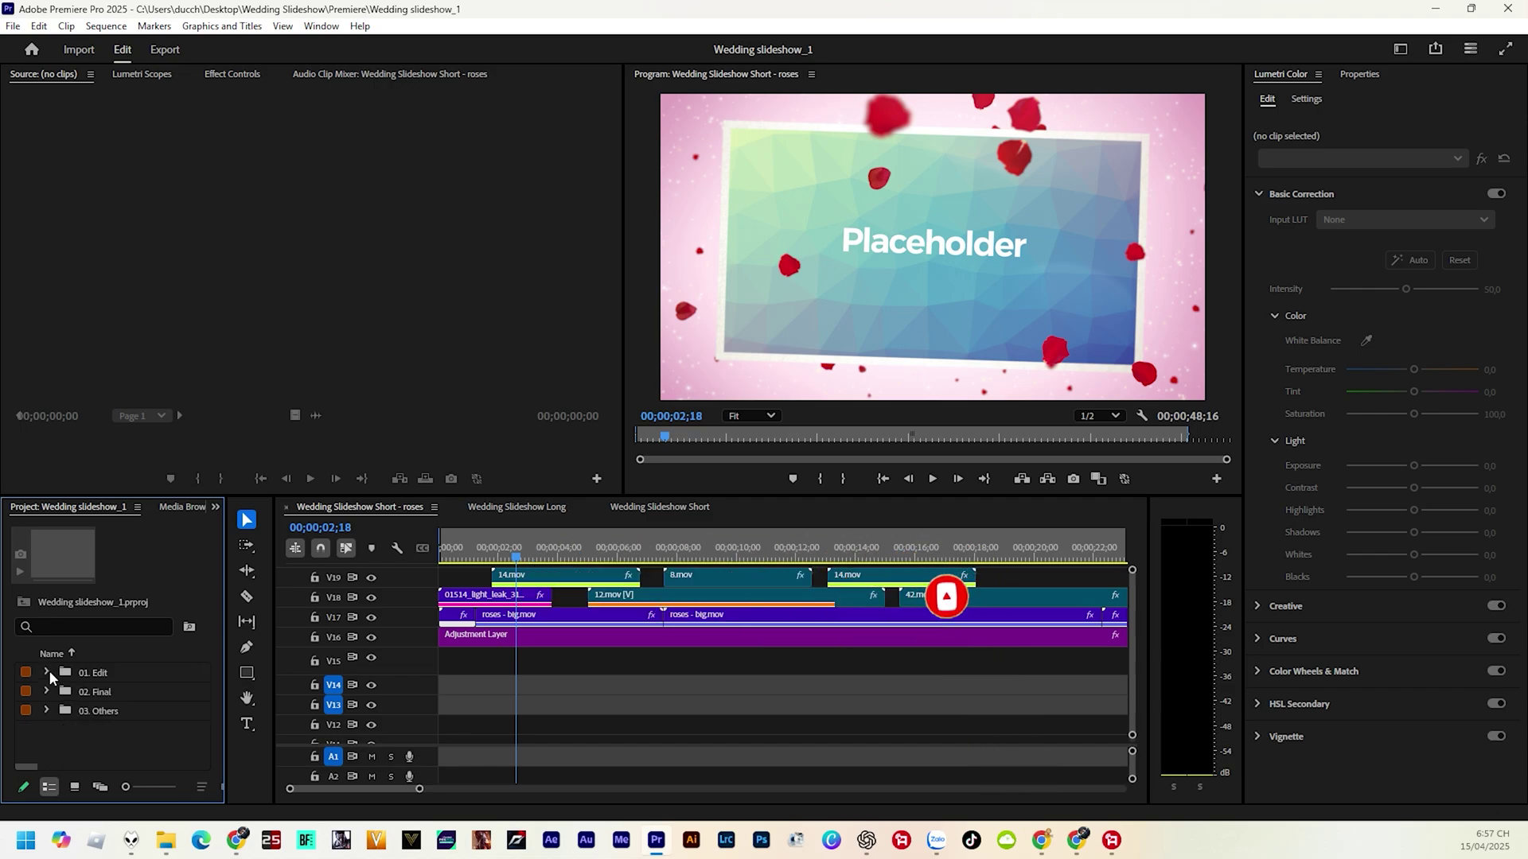
# - Import the first nine photos from ALBUM KOREA\13, dismissing the header-error failure for two JPGs
pyautogui.doubleClick(80, 743)
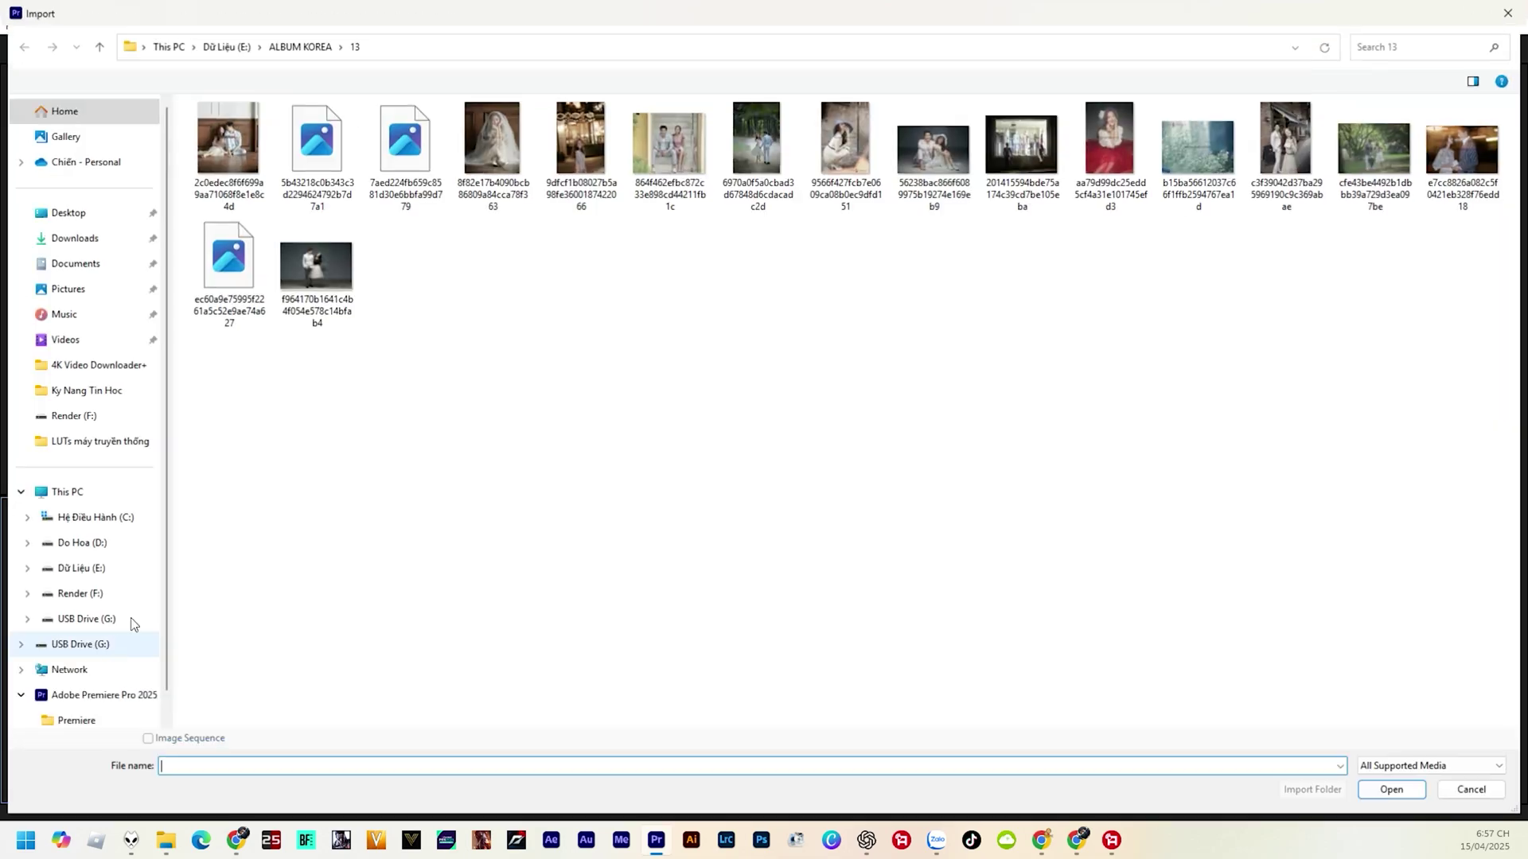
pyautogui.click(239, 156)
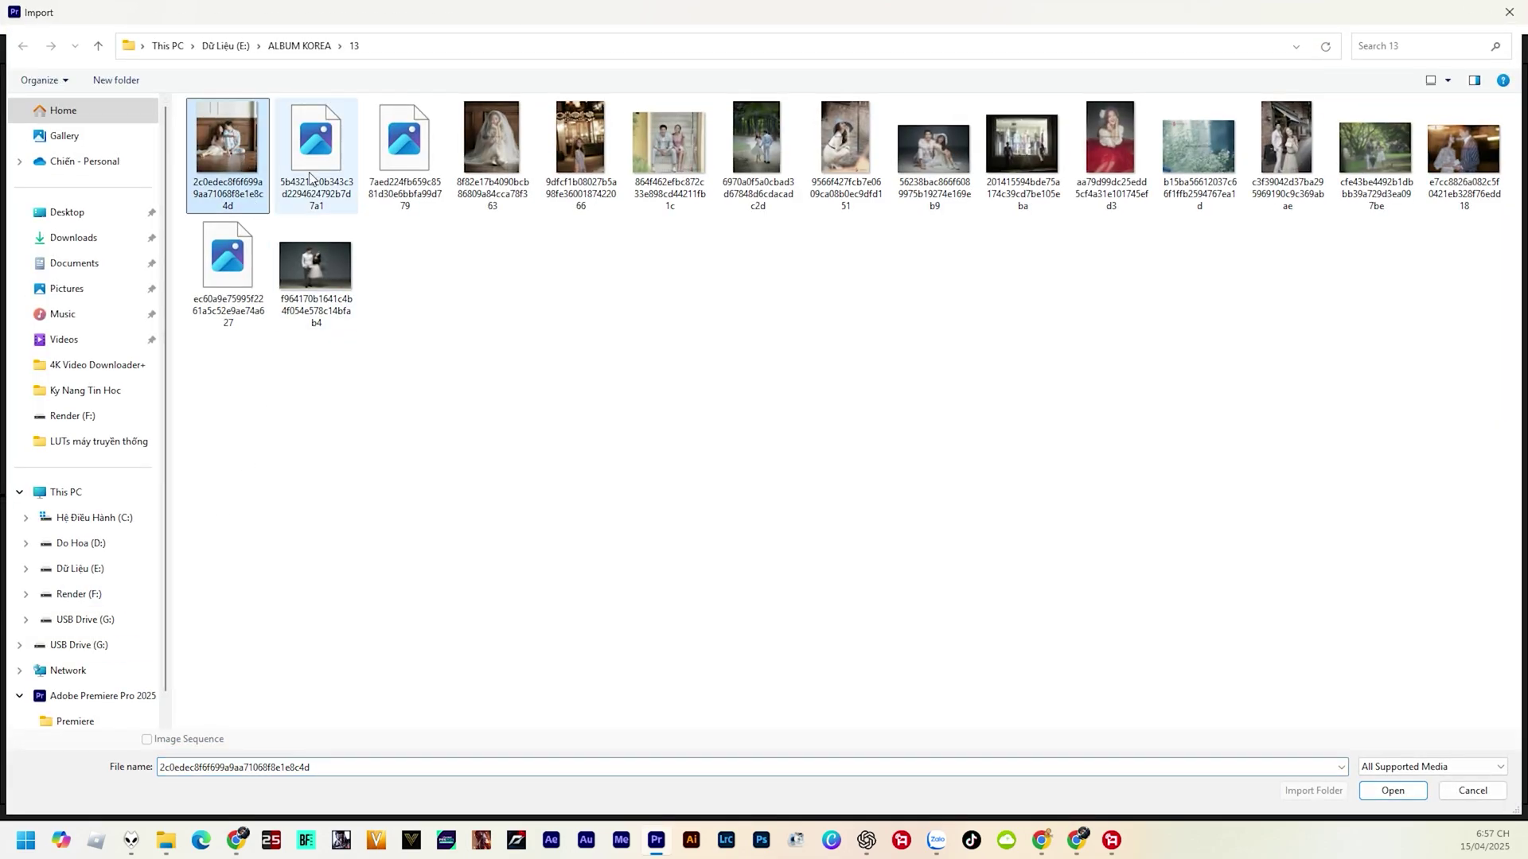
pyautogui.keyDown('shift'); pyautogui.click(927, 170); pyautogui.keyUp('shift')
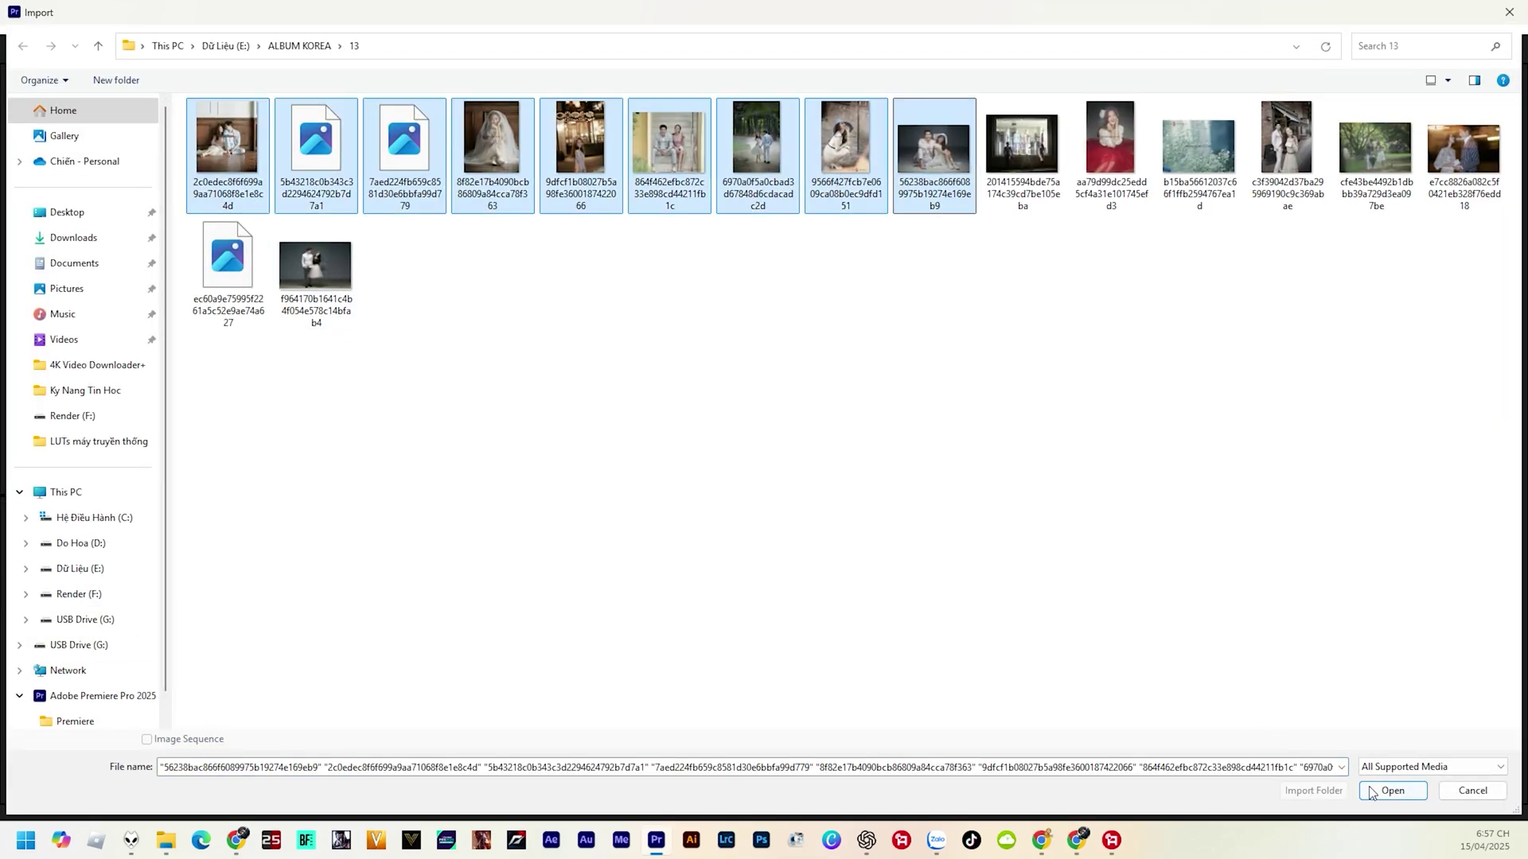
pyautogui.click(1370, 793)
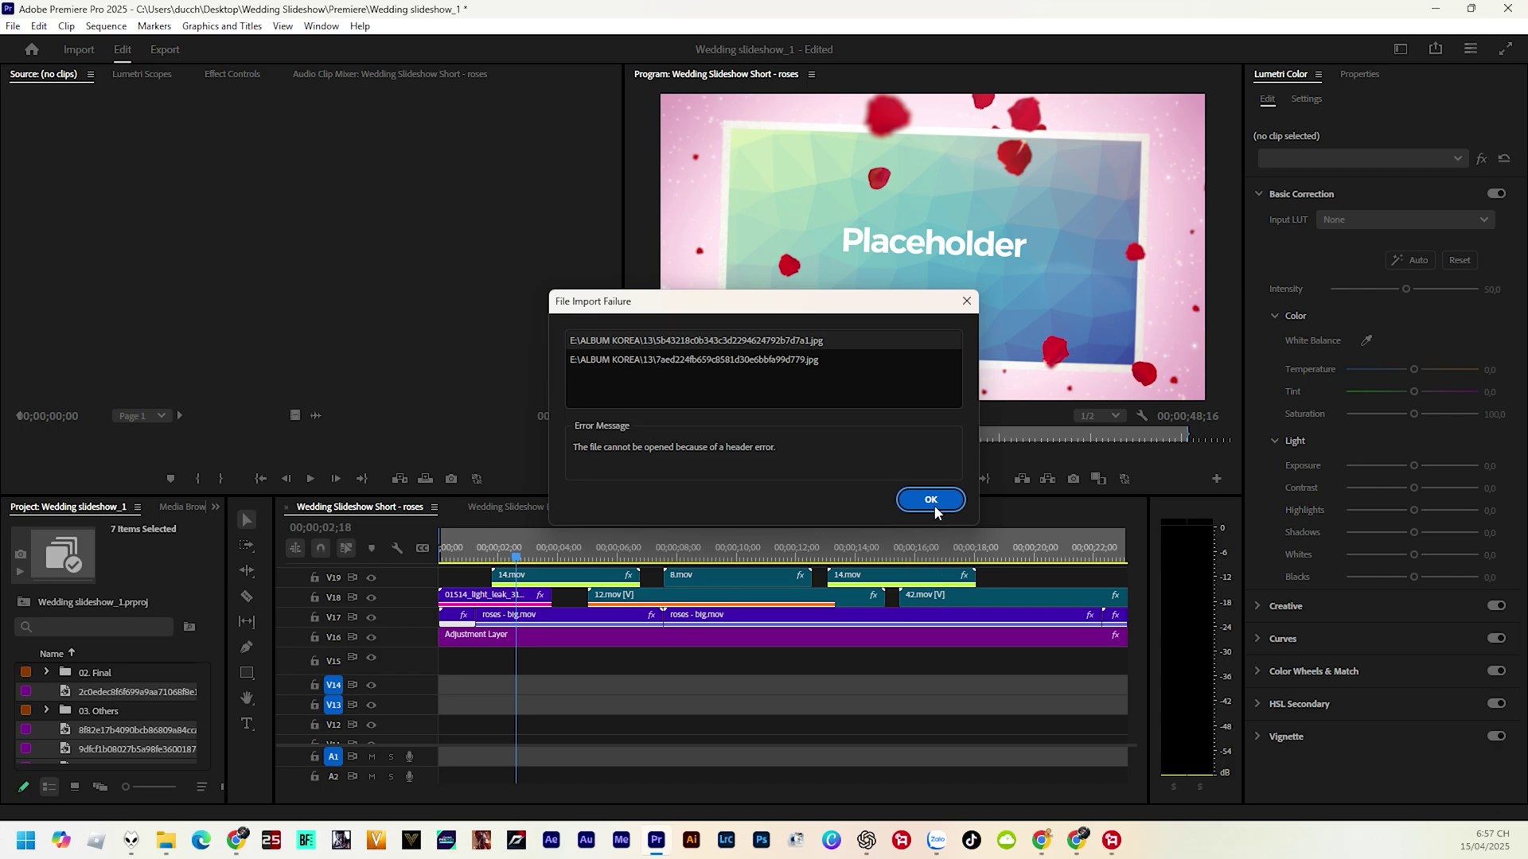
pyautogui.click(931, 500)
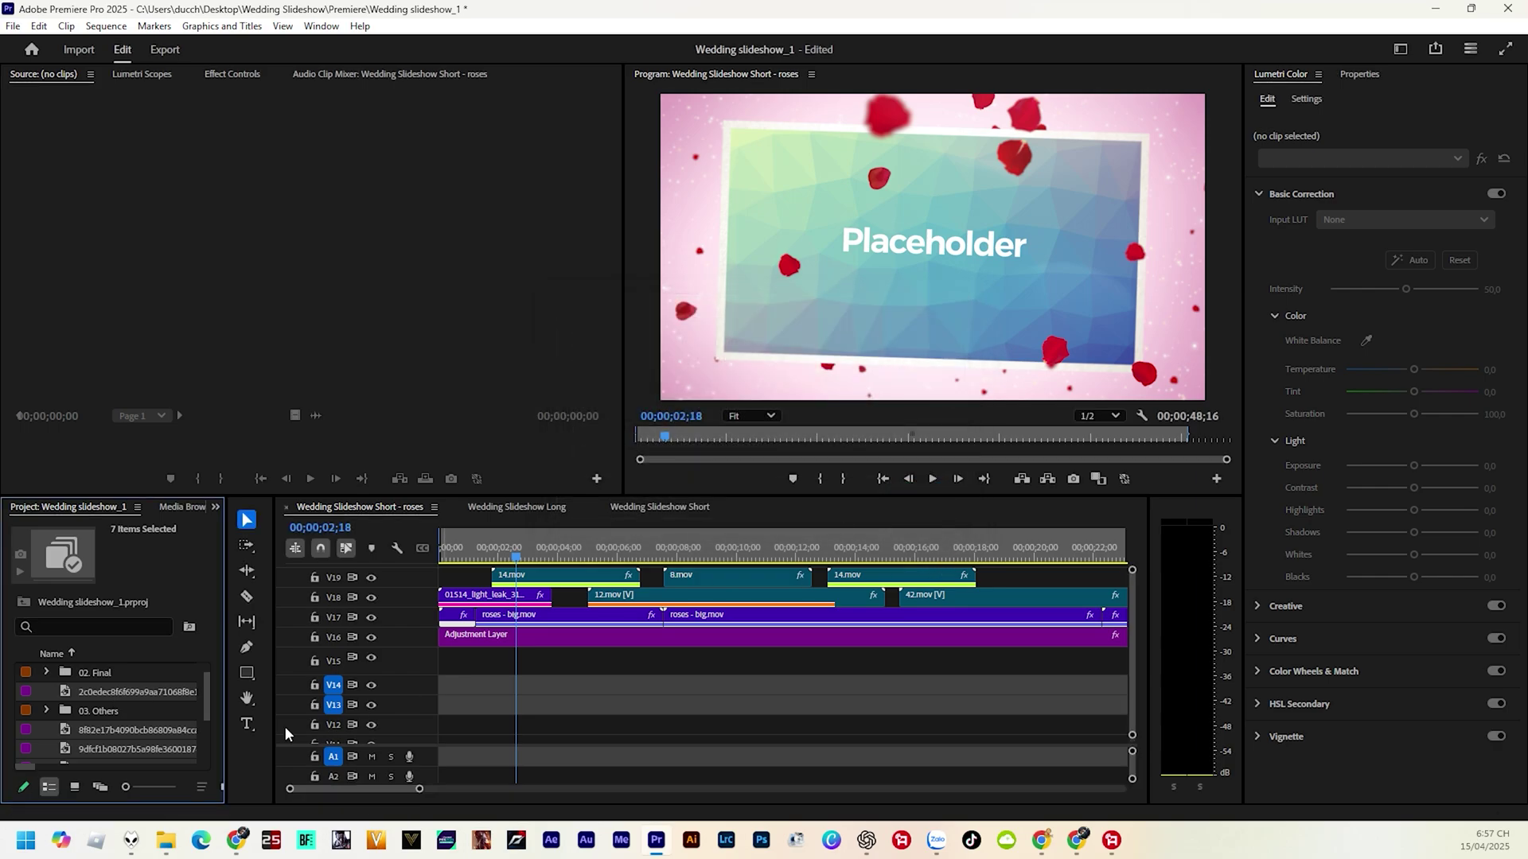
# - Expand 02. Final > Final shots and open the 01-12 bin
pyautogui.click(47, 673)
pyautogui.scroll(-5, 70, 708)
pyautogui.scroll(3, 70, 708)
pyautogui.click(46, 673)
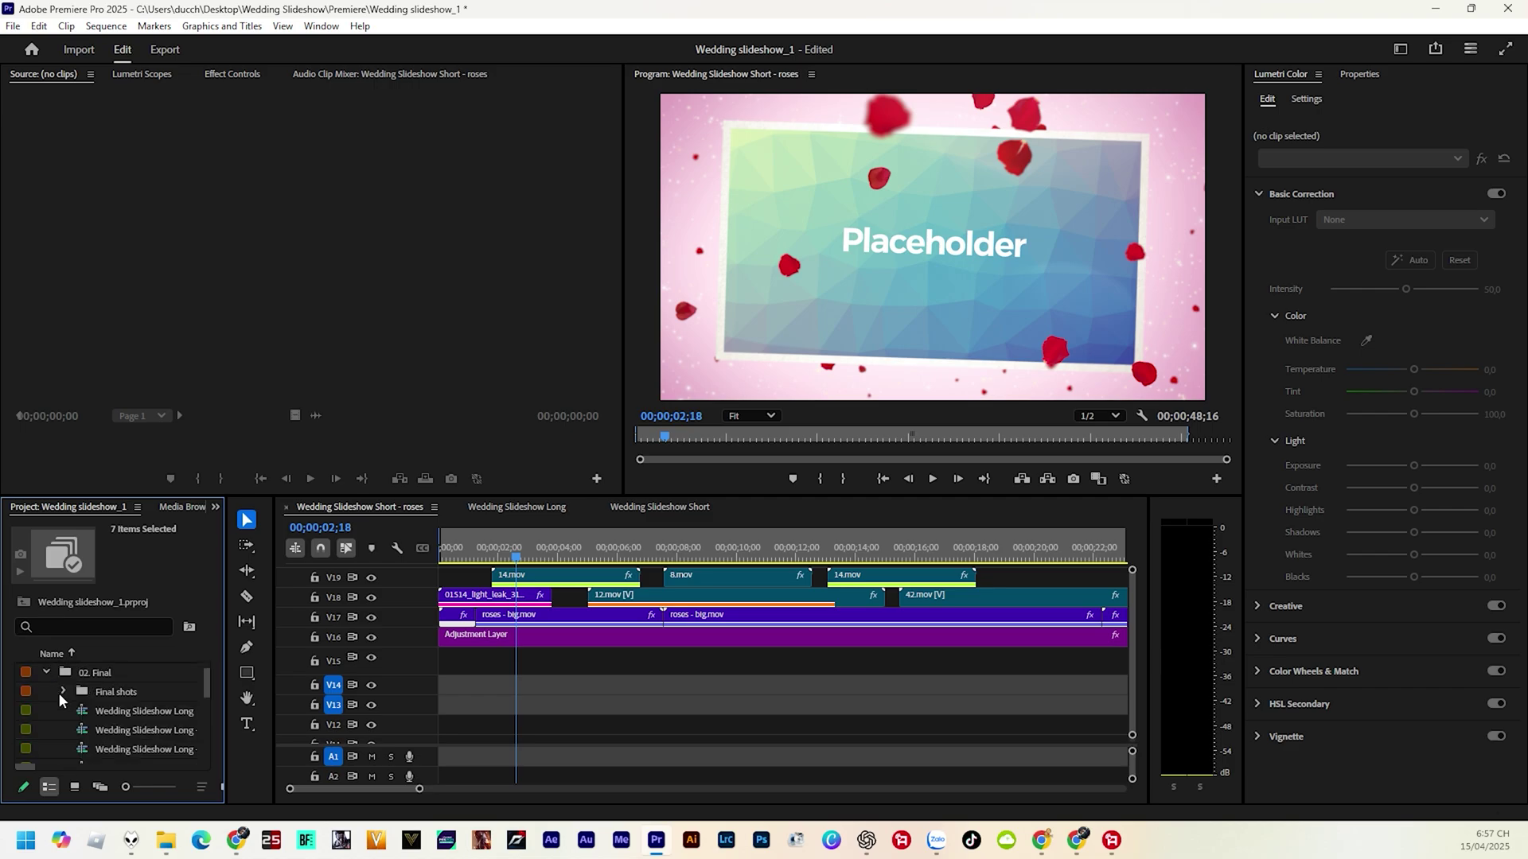
pyautogui.click(61, 691)
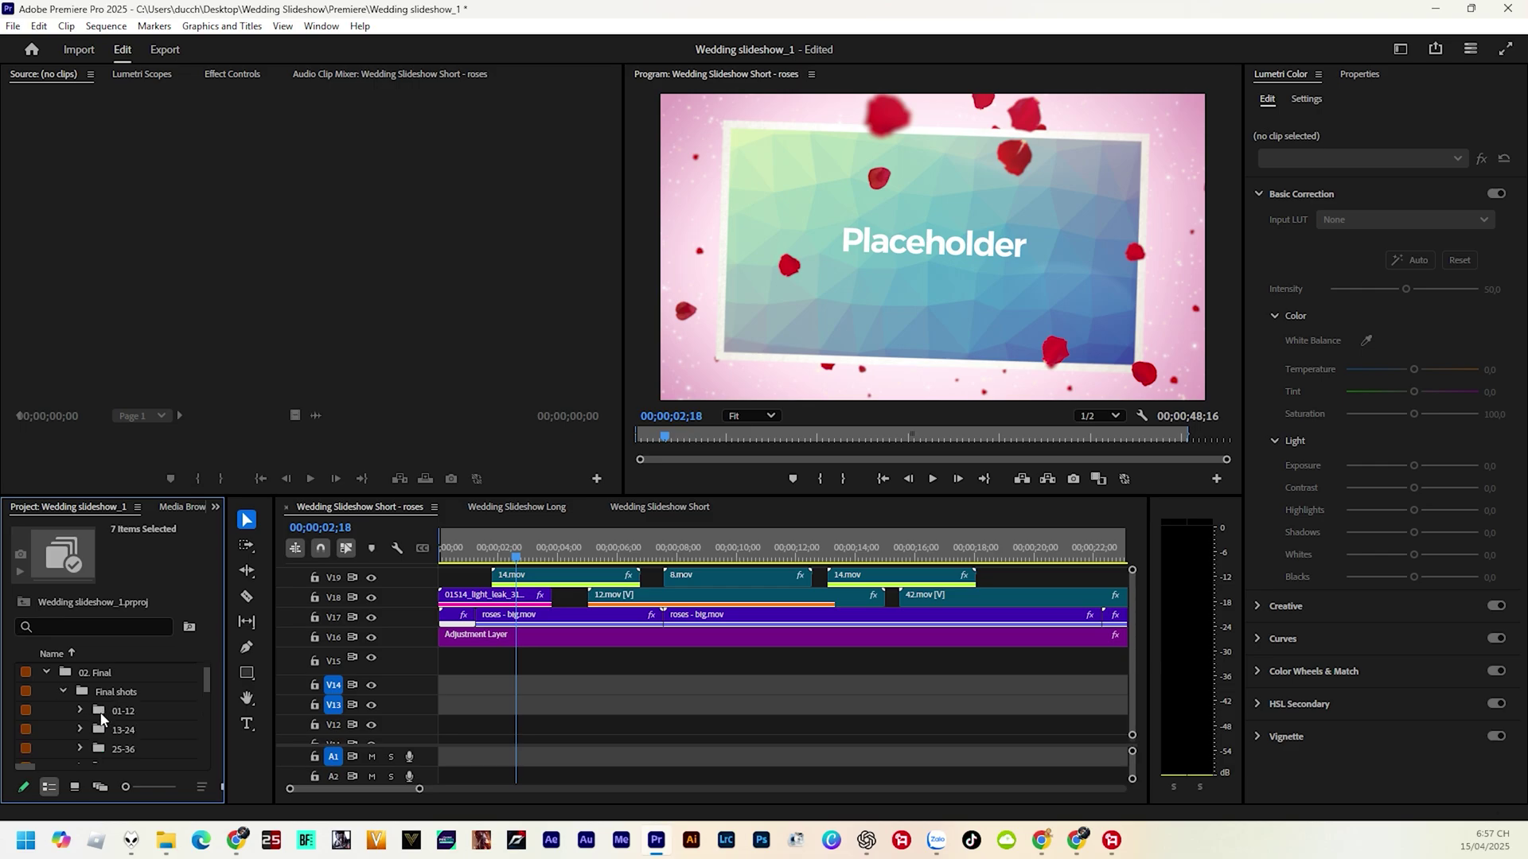
pyautogui.doubleClick(101, 712)
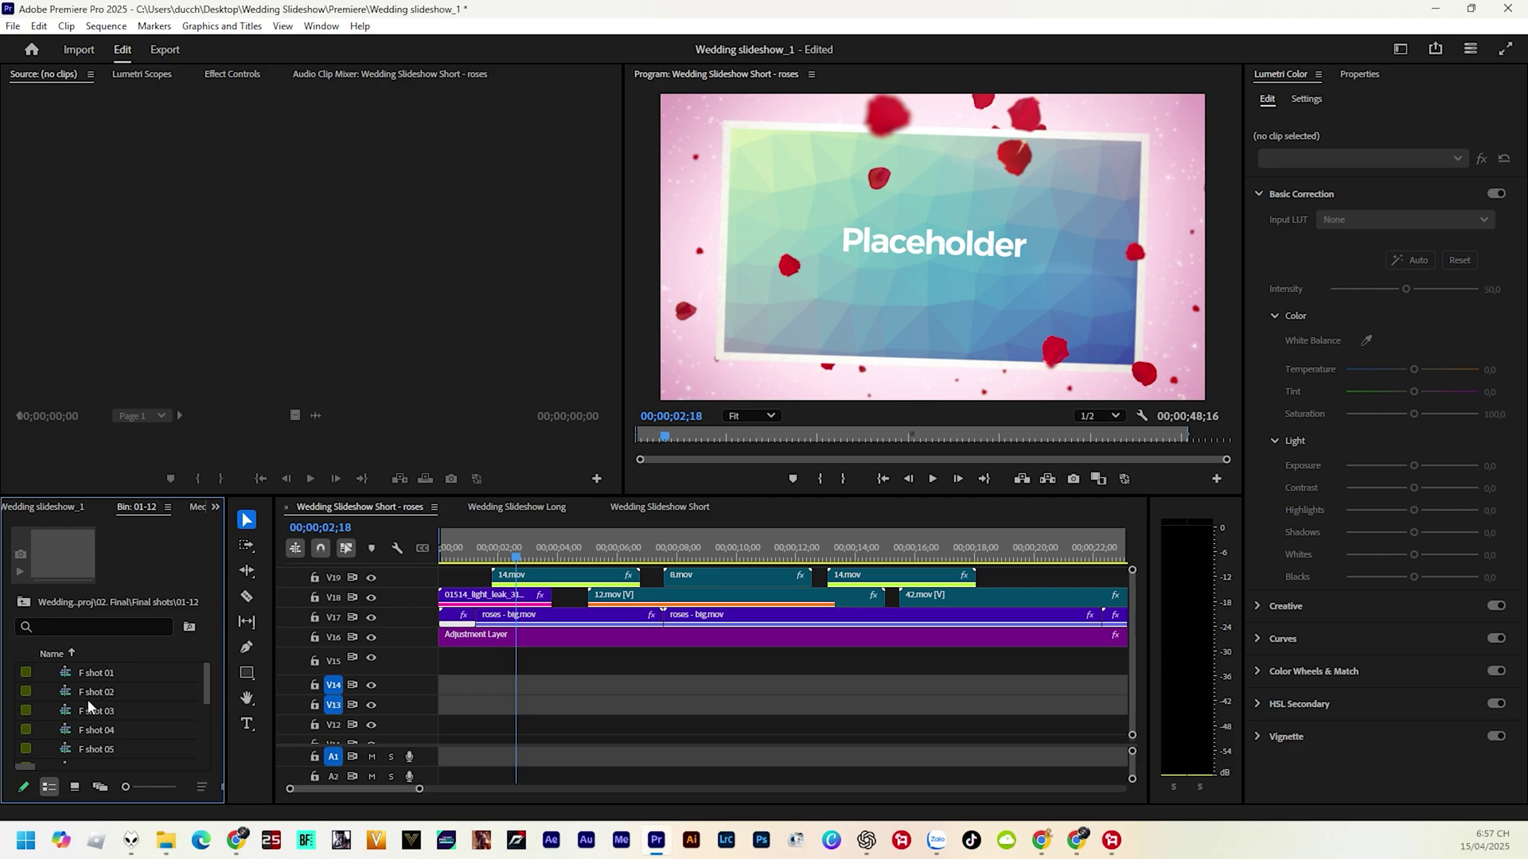
# - Drill from F shot 01 through Framed shot 01 into the Shot 01 sequence
pyautogui.doubleClick(25, 674)
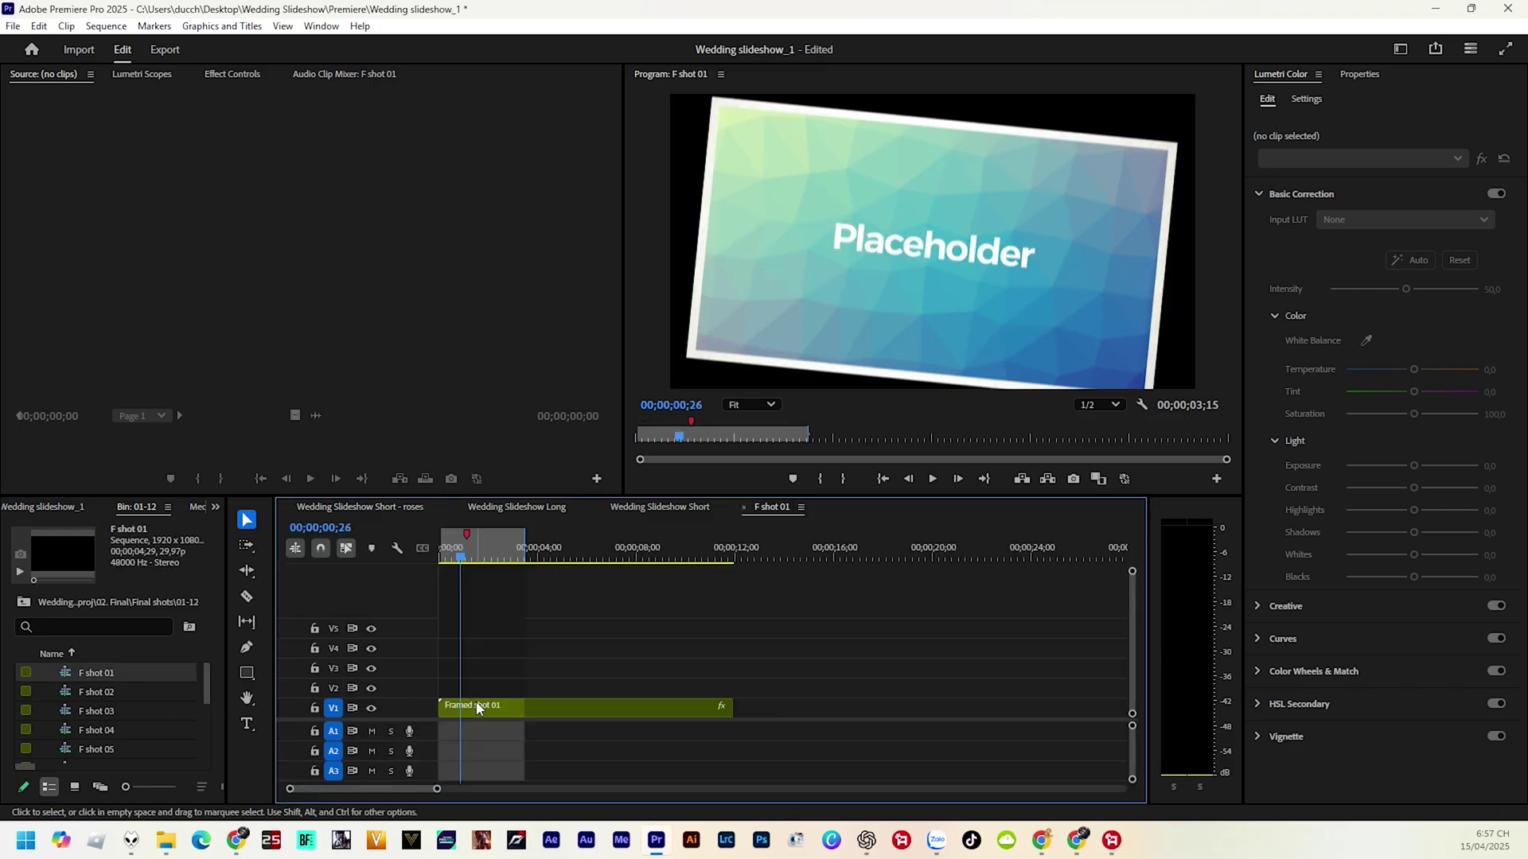
pyautogui.doubleClick(474, 706)
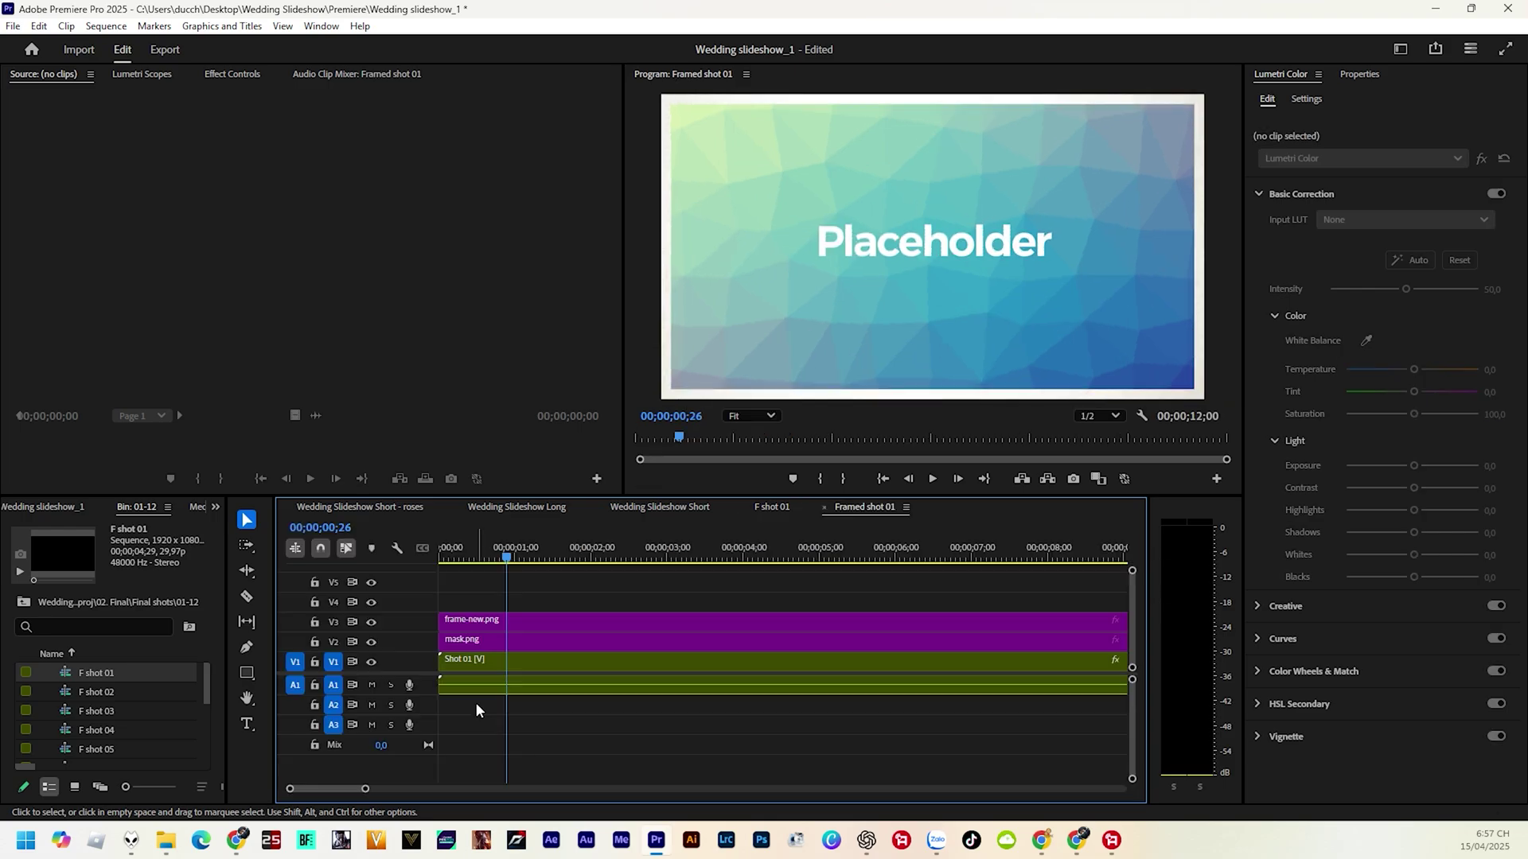
pyautogui.doubleClick(510, 663)
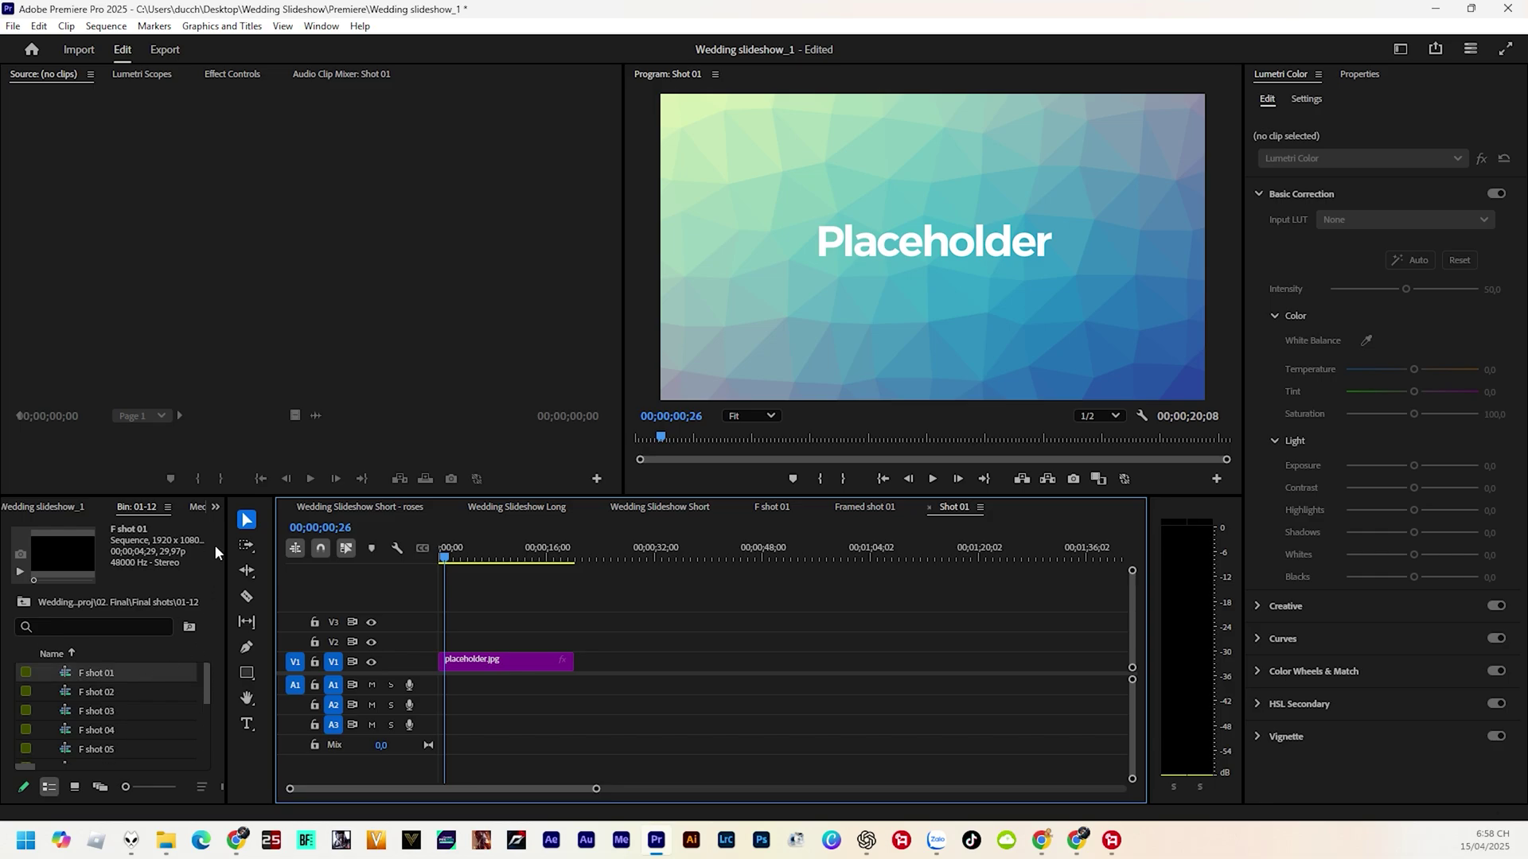
# - Put the bride photo on V2 above the placeholder, scale it to frame size, and enlarge it to fill
pyautogui.click(215, 507)
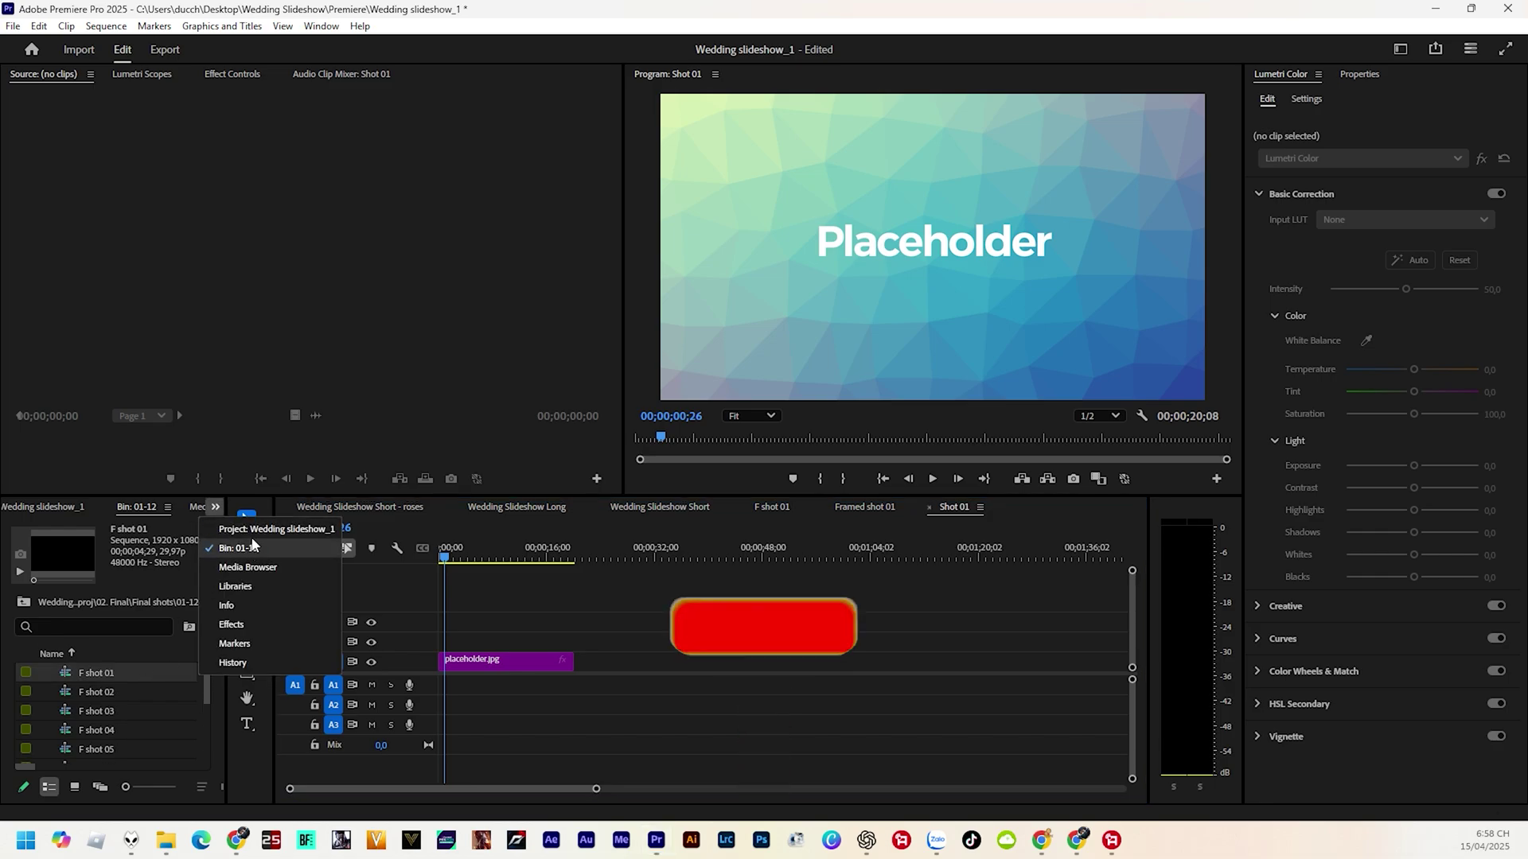
pyautogui.click(255, 529)
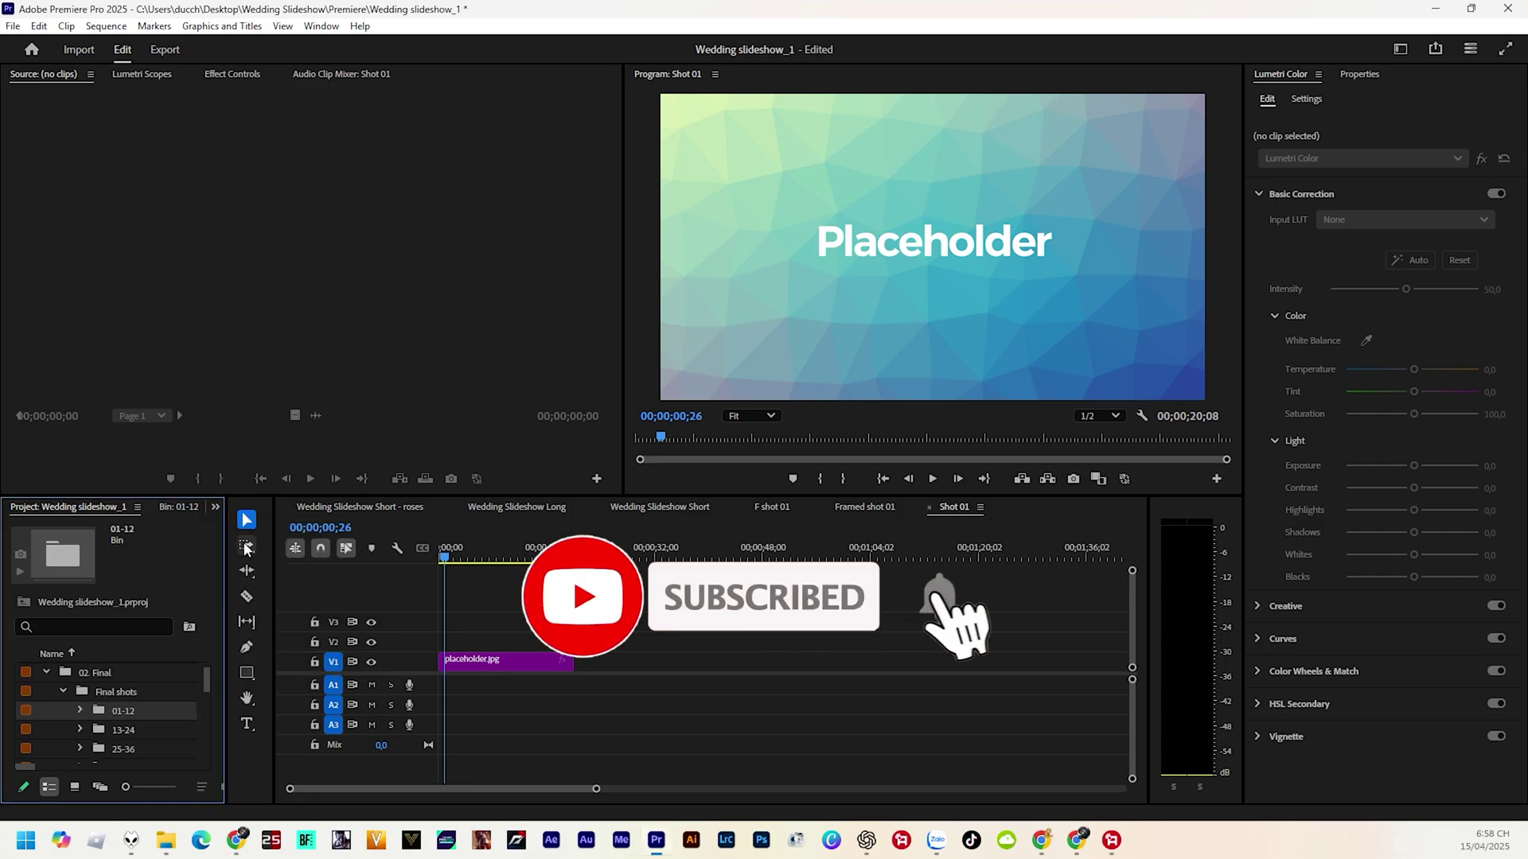
pyautogui.scroll(-5, 94, 710)
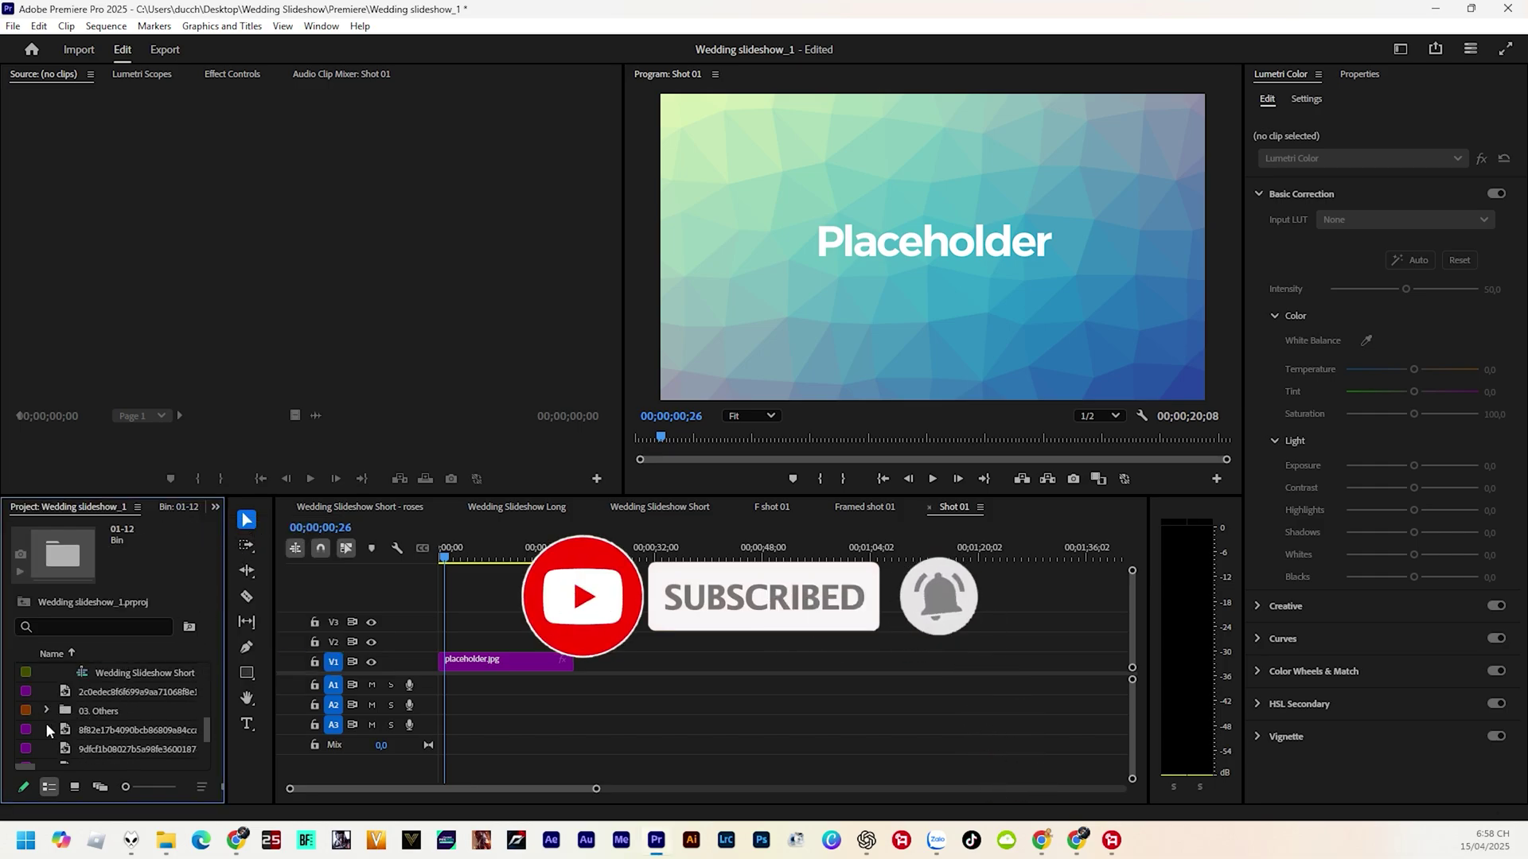
pyautogui.moveTo(40, 729)
pyautogui.mouseDown()
pyautogui.moveTo(439, 646)
pyautogui.moveTo(573, 639)
pyautogui.mouseUp()
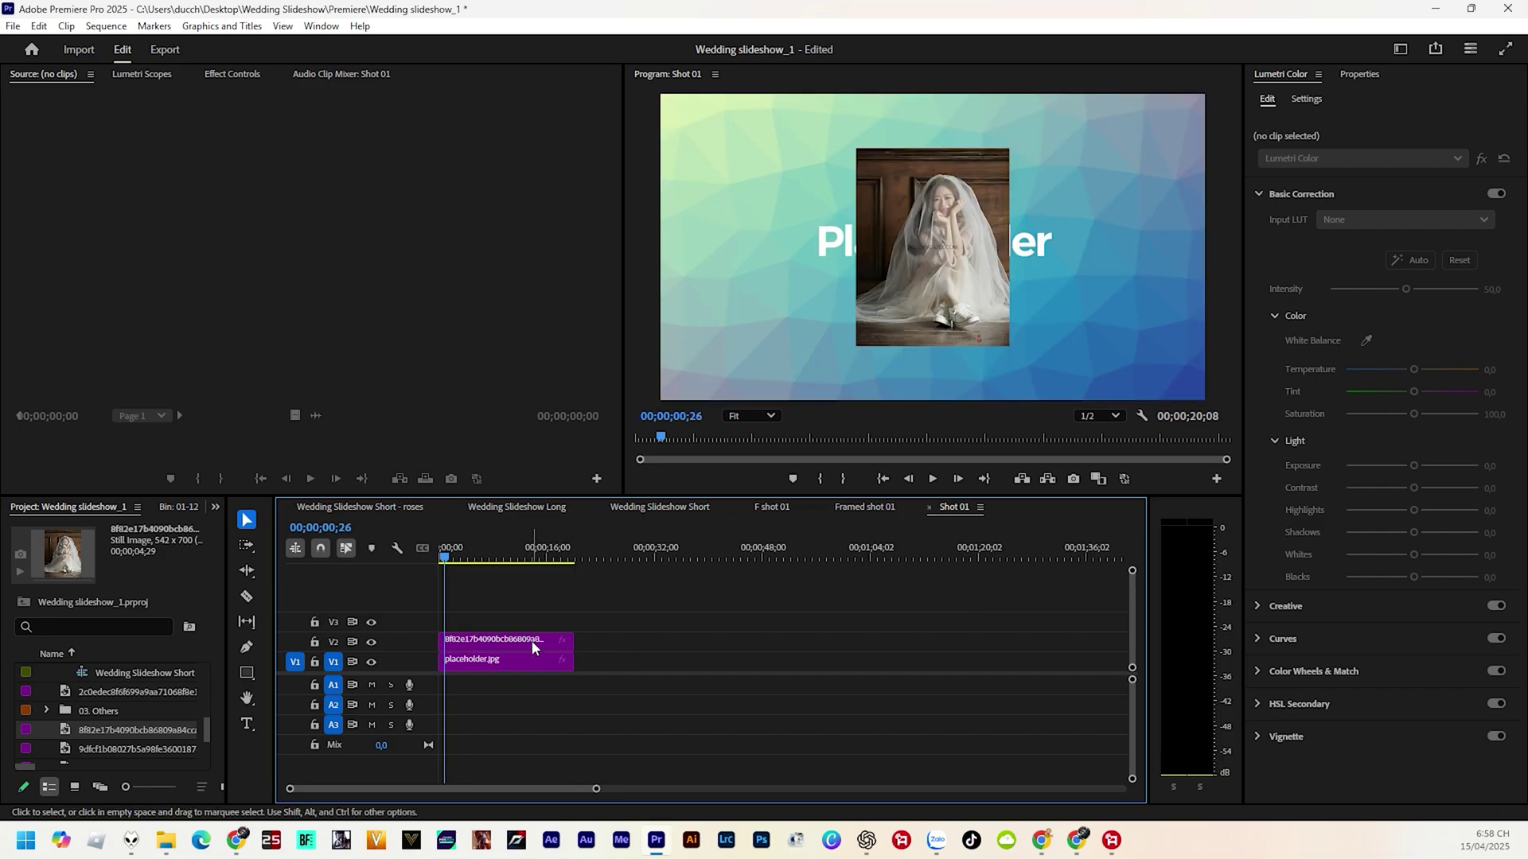
pyautogui.rightClick(531, 647)
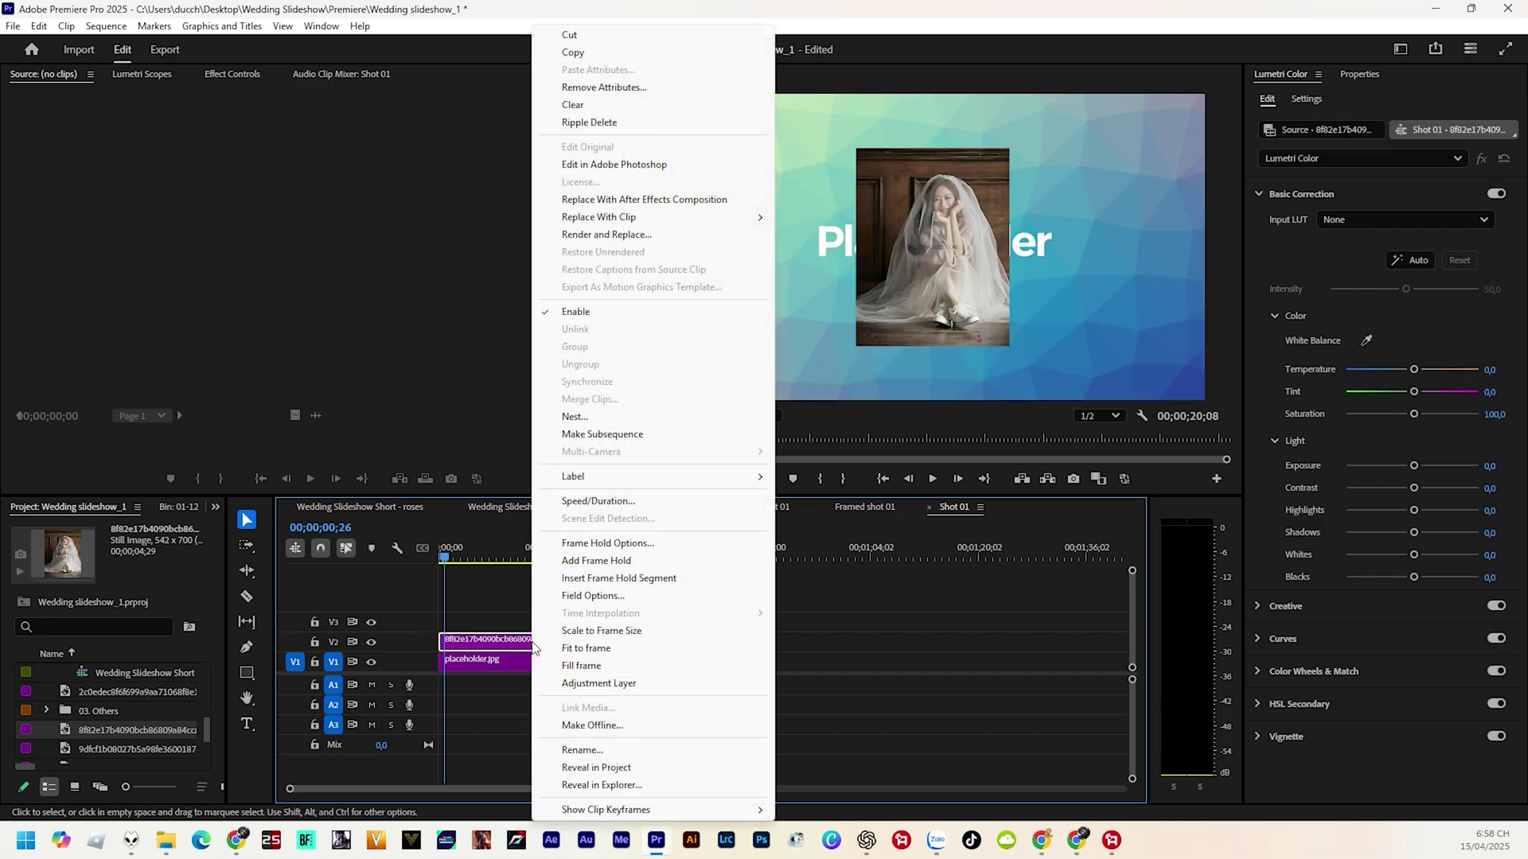
pyautogui.click(585, 635)
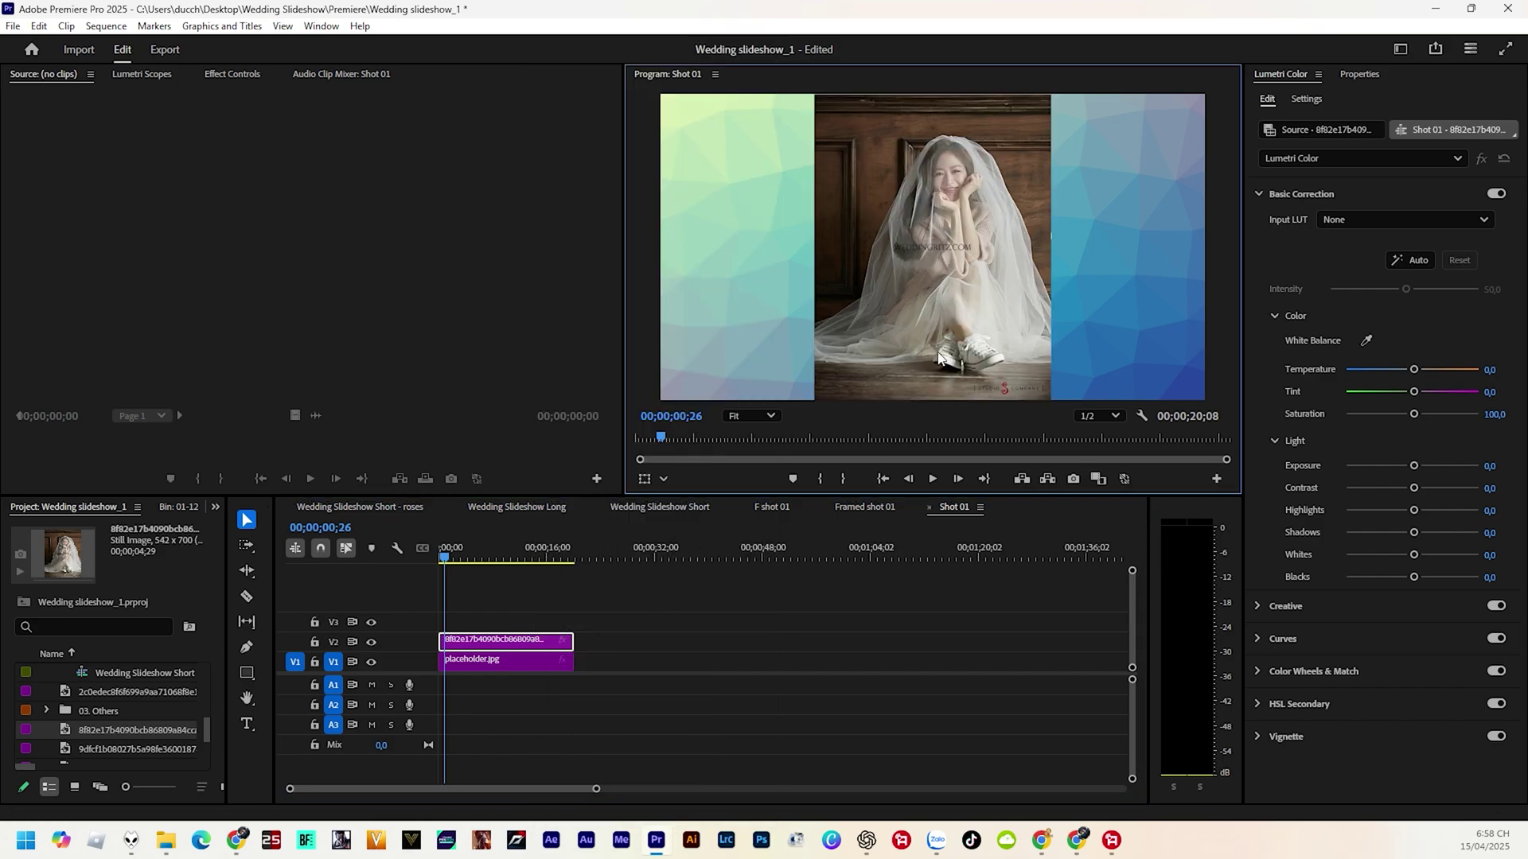
pyautogui.moveTo(1052, 248)
pyautogui.mouseDown()
pyautogui.moveTo(1208, 249)
pyautogui.moveTo(1128, 331)
pyautogui.mouseUp()
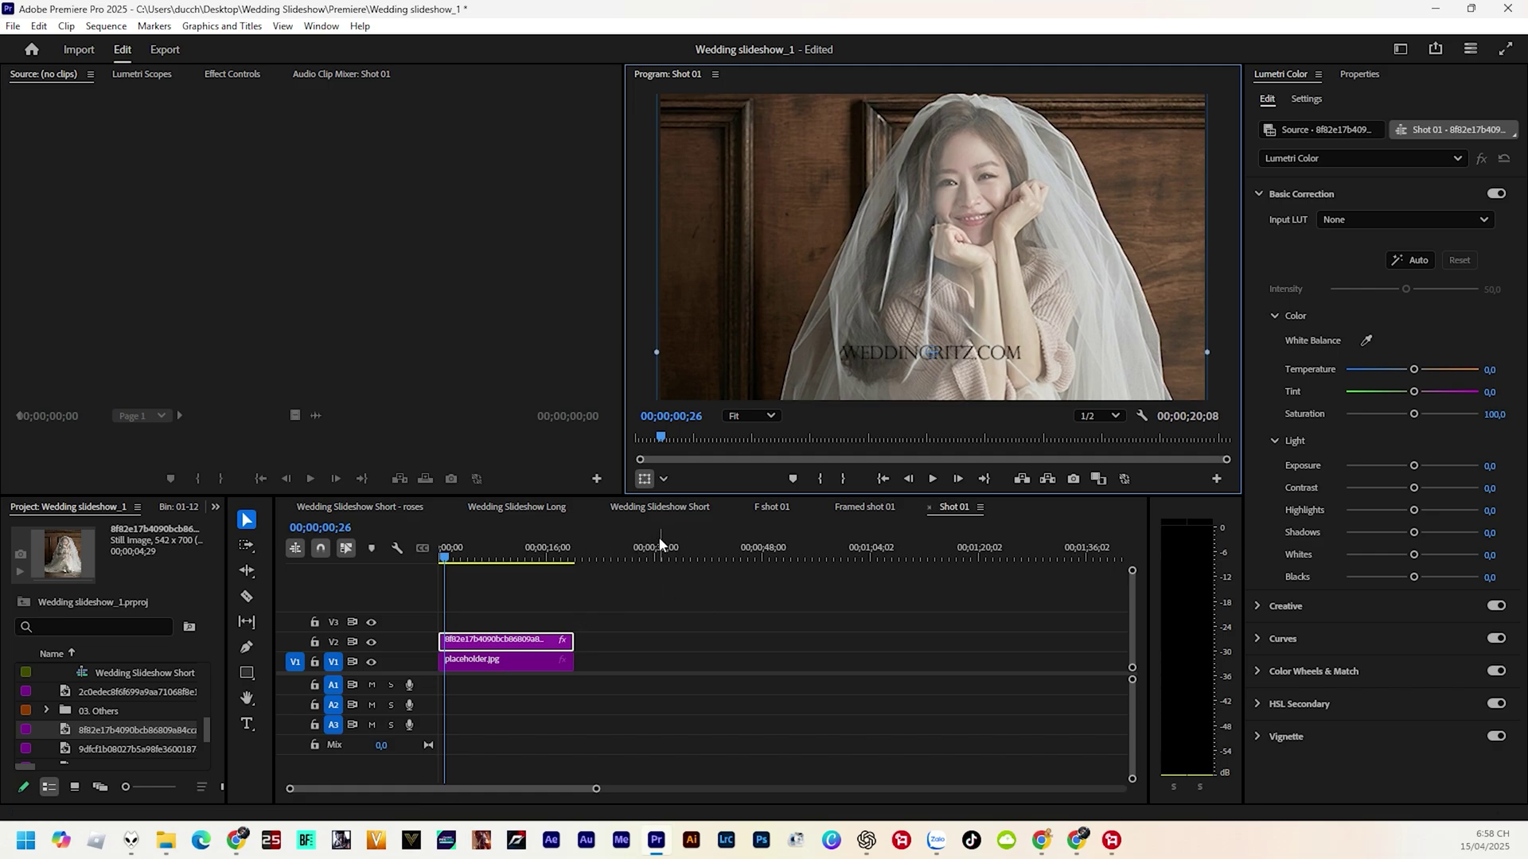
# - Preview Wedding Slideshow Long from the start to check the bride photo in the opening frame
pyautogui.click(506, 509)
pyautogui.click(436, 555)
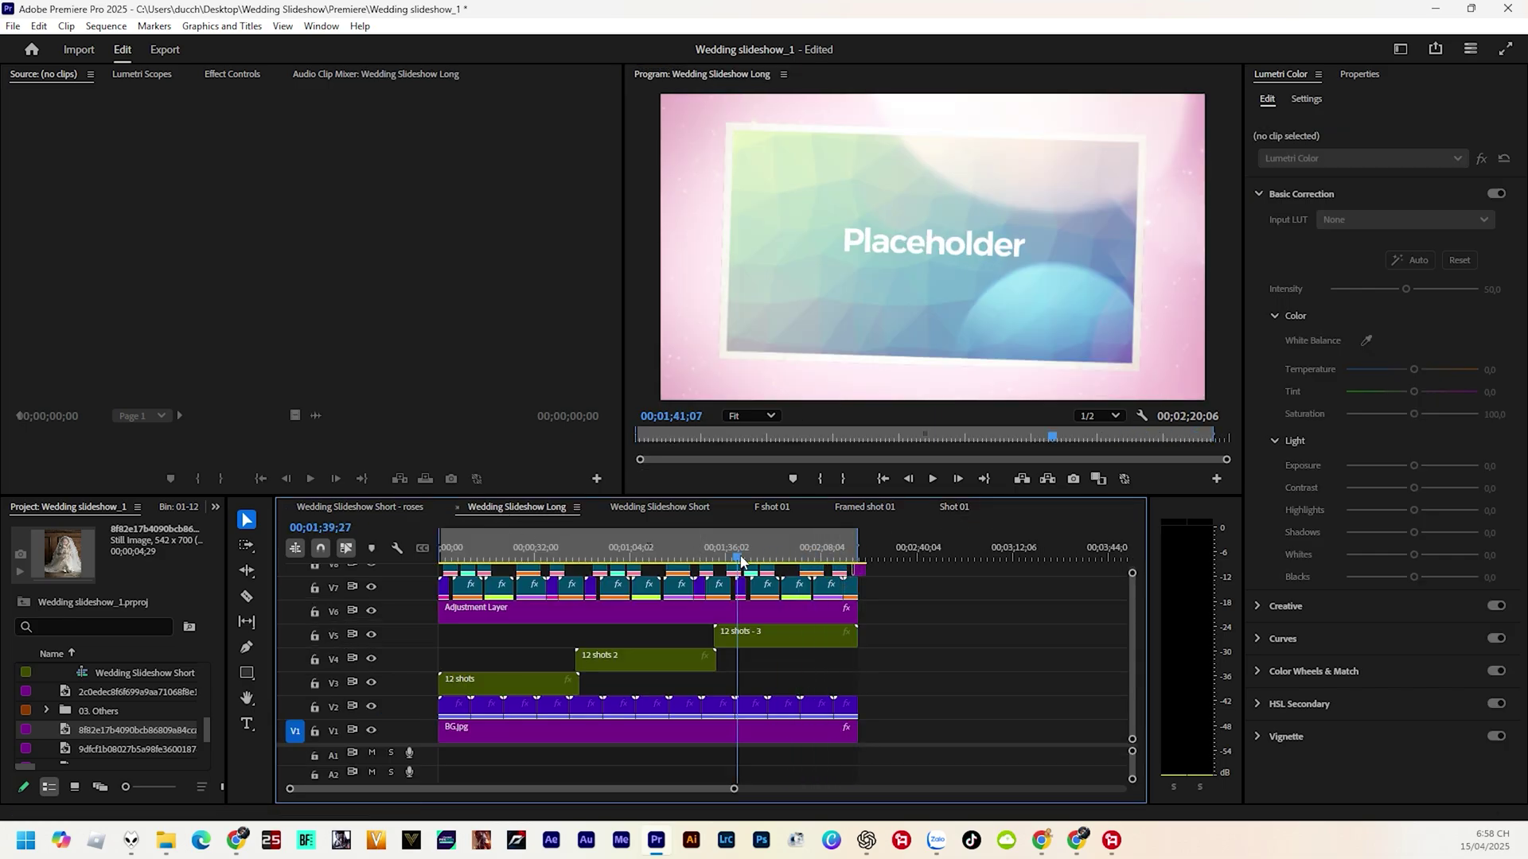
pyautogui.press('space')
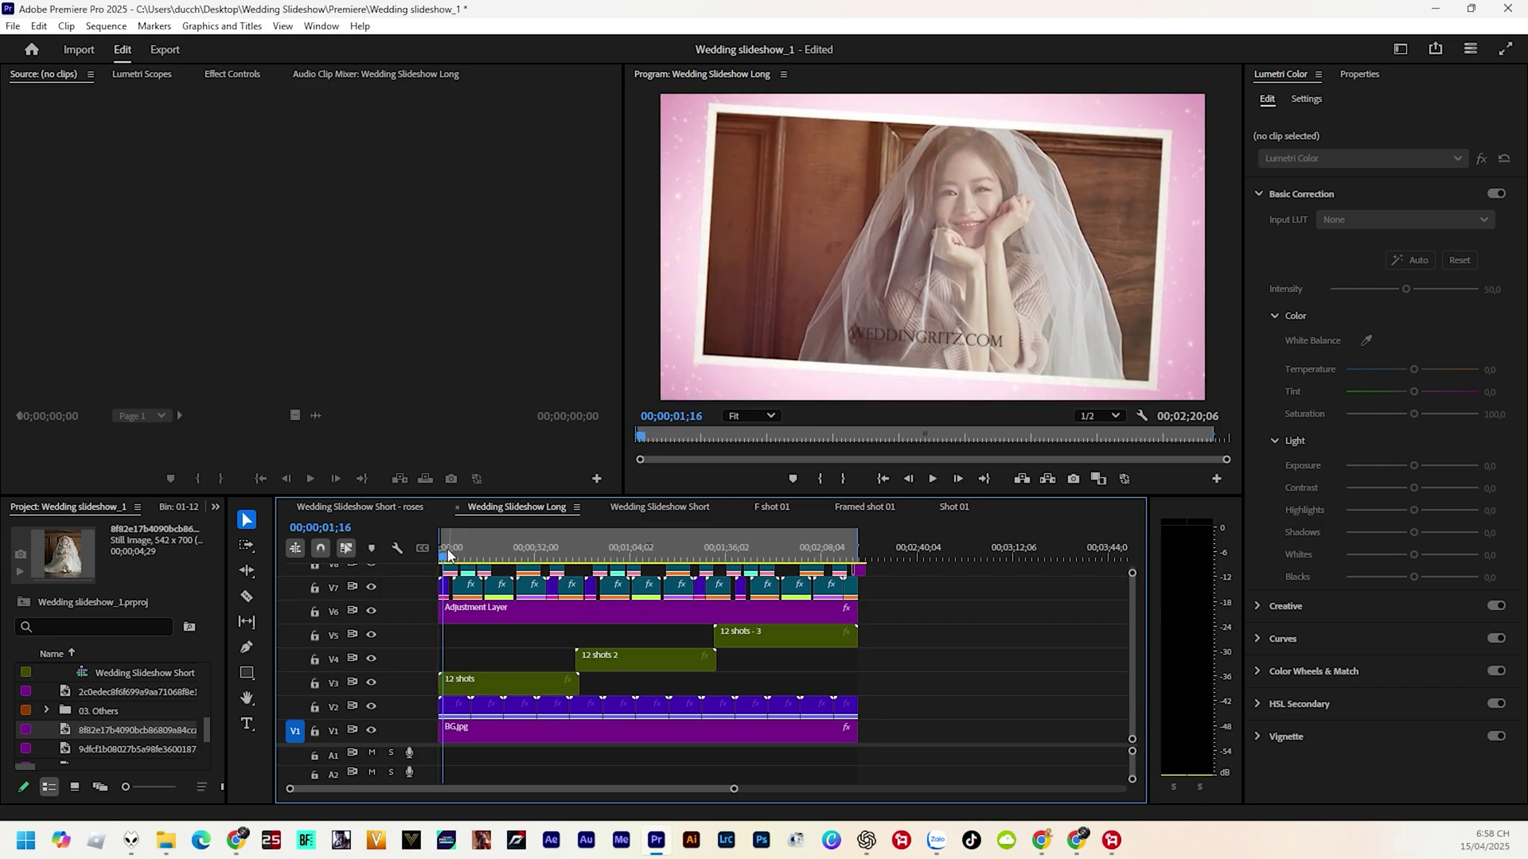
pyautogui.click(438, 555)
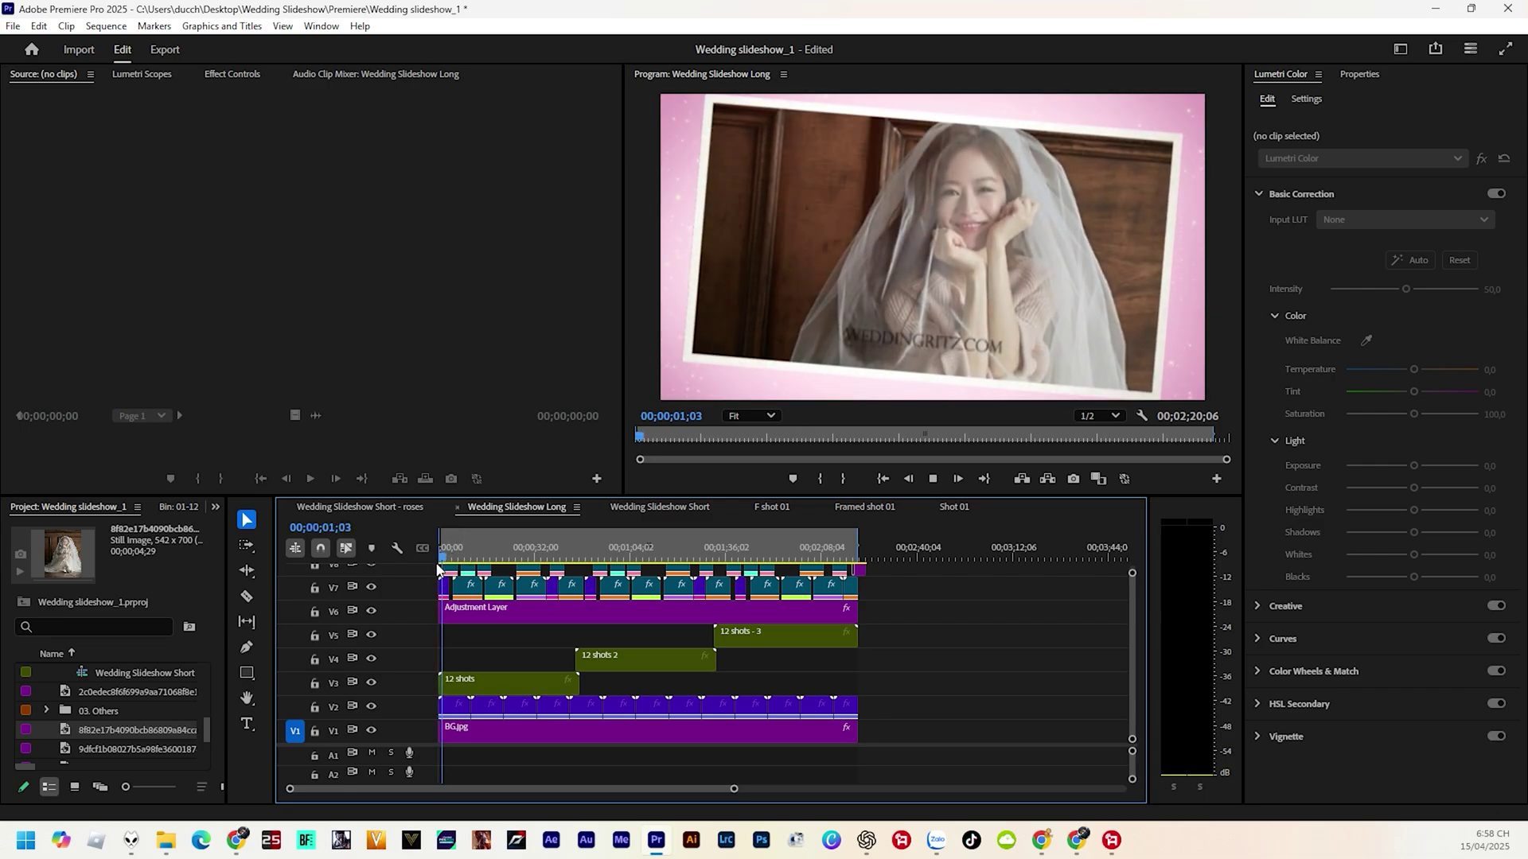
pyautogui.press('space')
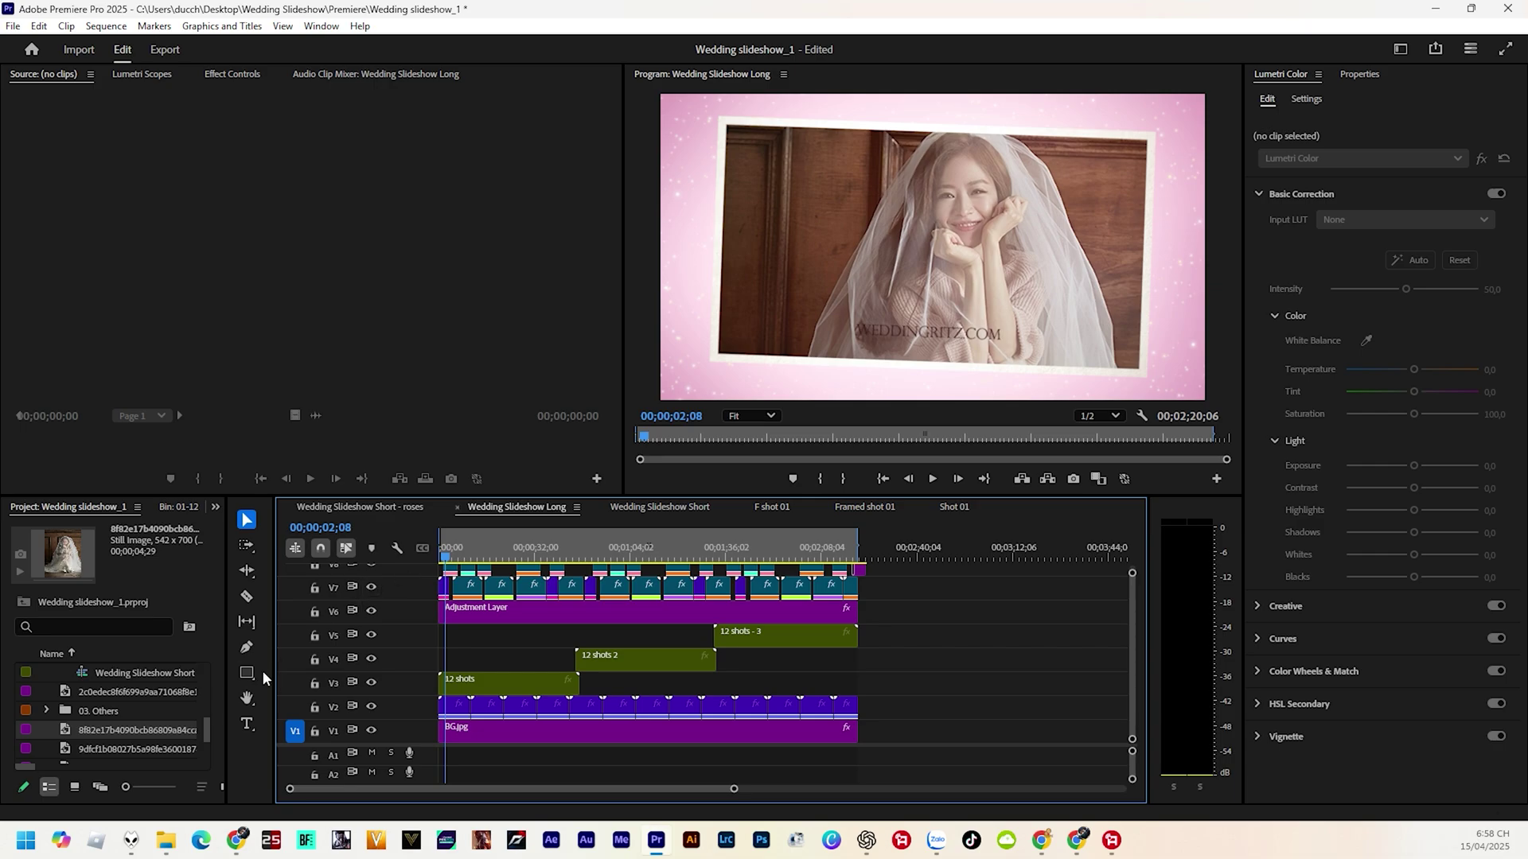
# - Open the 01-12 bin and the F shot 02 sequence
pyautogui.scroll(3, 180, 731)
pyautogui.scroll(2, 182, 734)
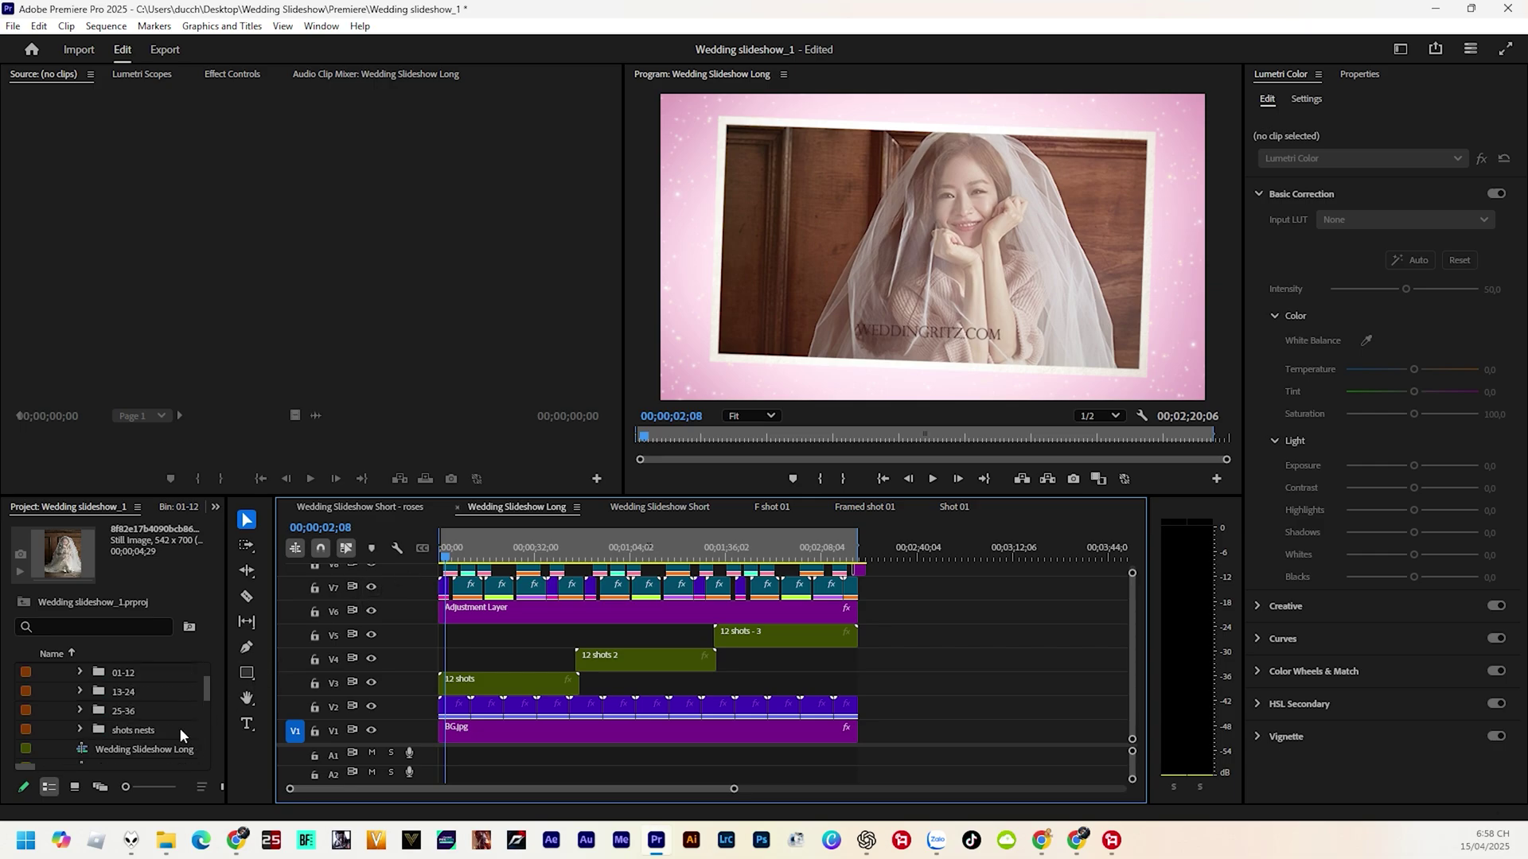
pyautogui.doubleClick(116, 715)
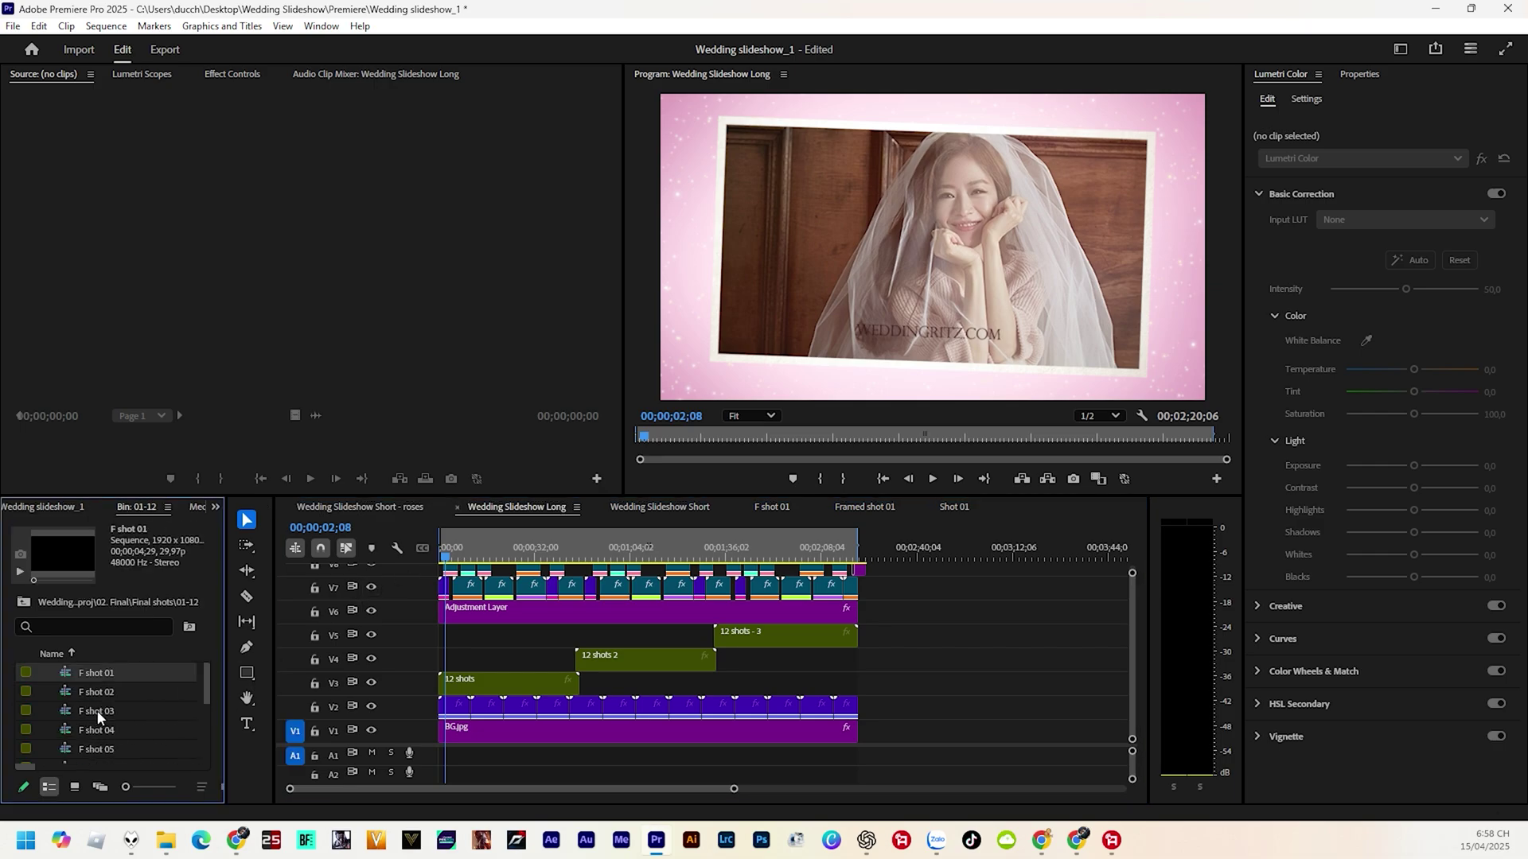
pyautogui.doubleClick(27, 690)
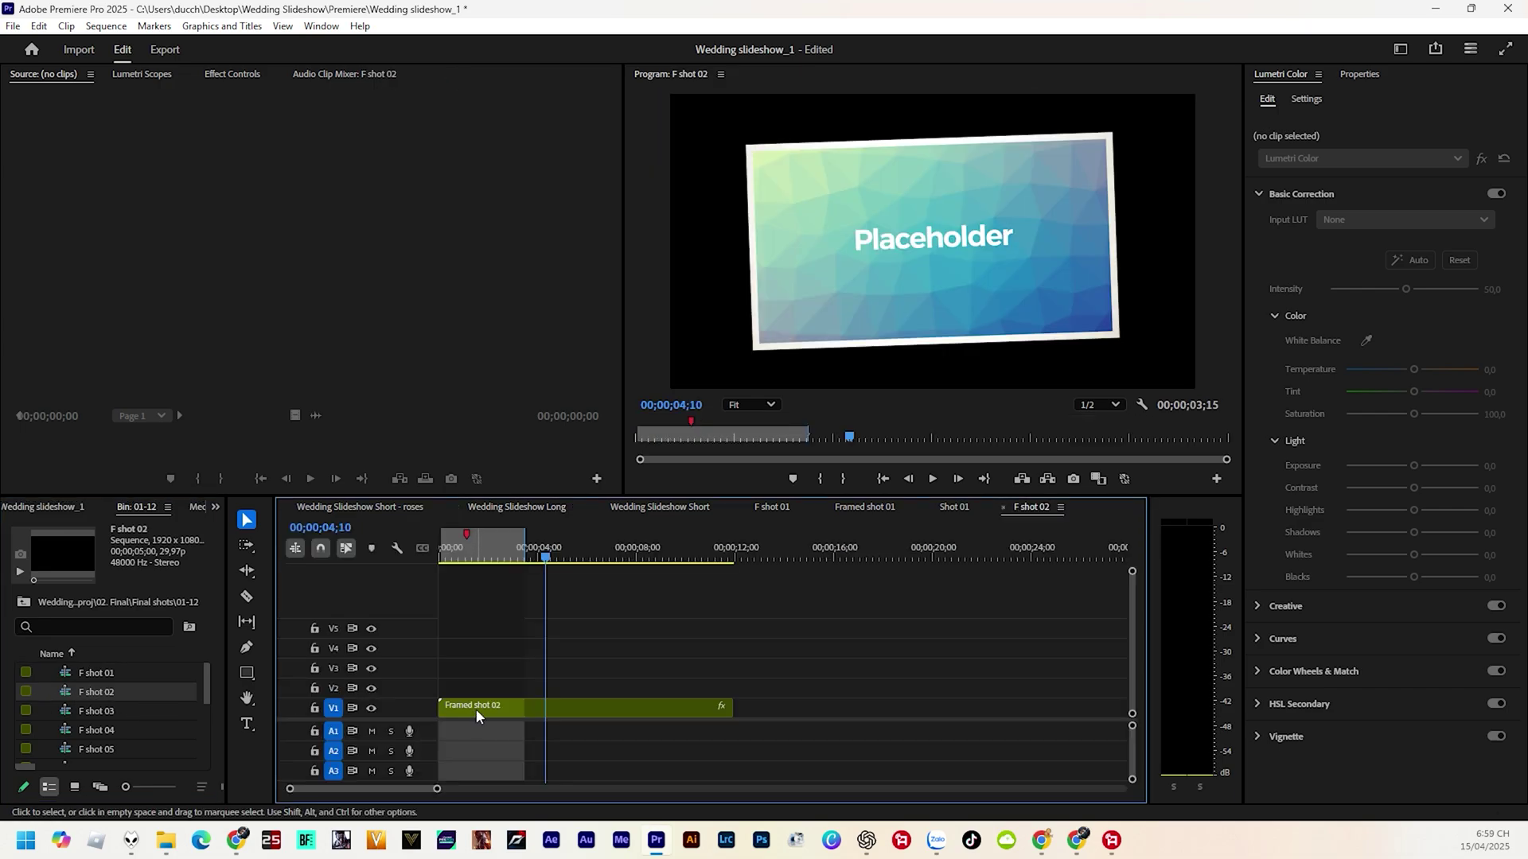
# - Return to the main project panel and preview the evening bride photo
pyautogui.click(215, 507)
pyautogui.click(255, 530)
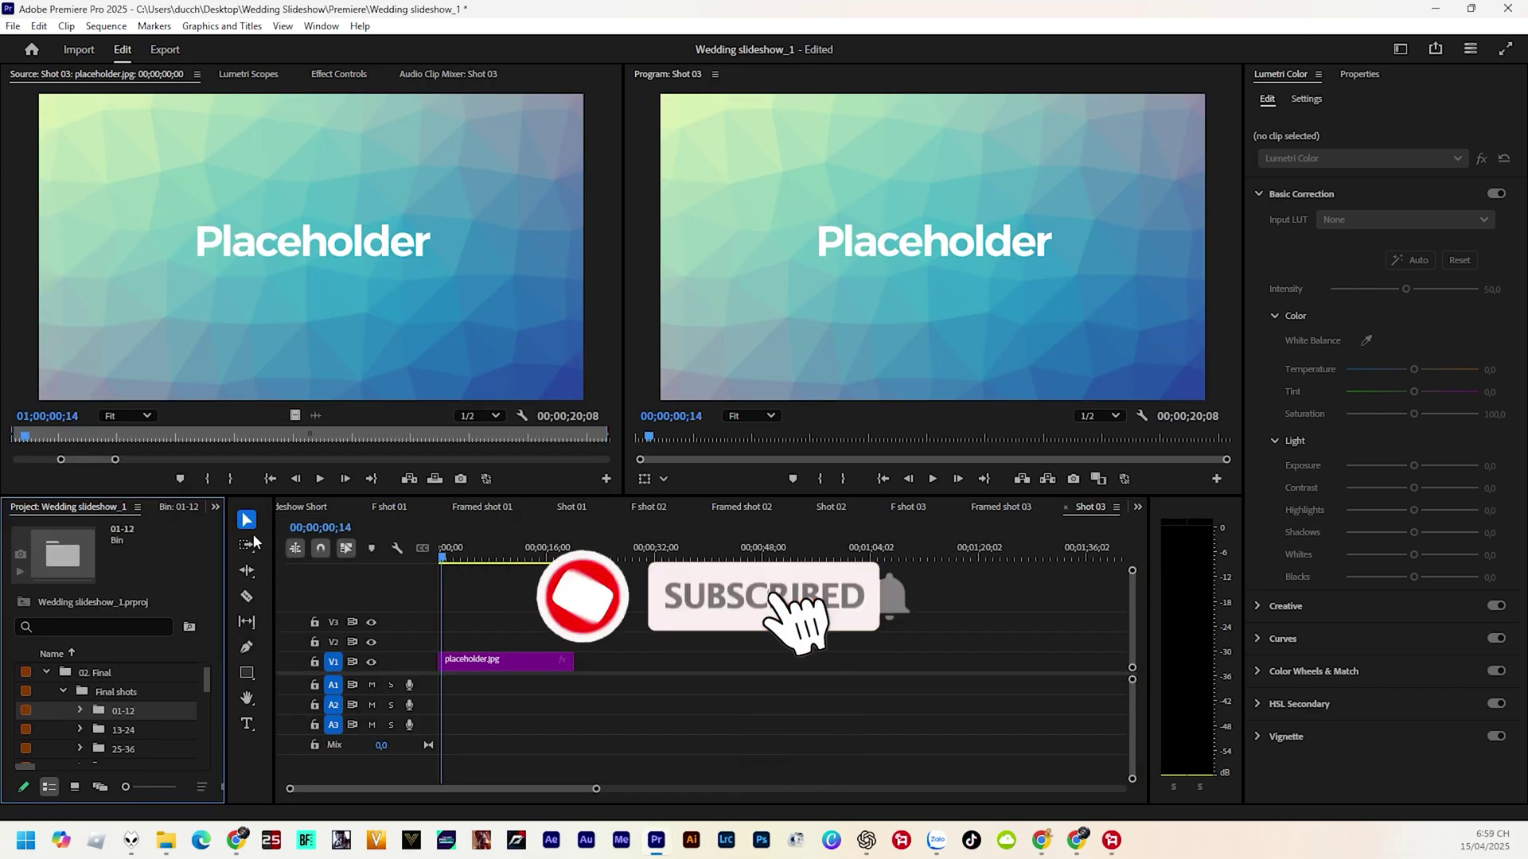
pyautogui.scroll(-3, 153, 708)
pyautogui.scroll(-3, 153, 709)
pyautogui.scroll(-3, 153, 708)
pyautogui.scroll(-3, 151, 708)
pyautogui.doubleClick(26, 690)
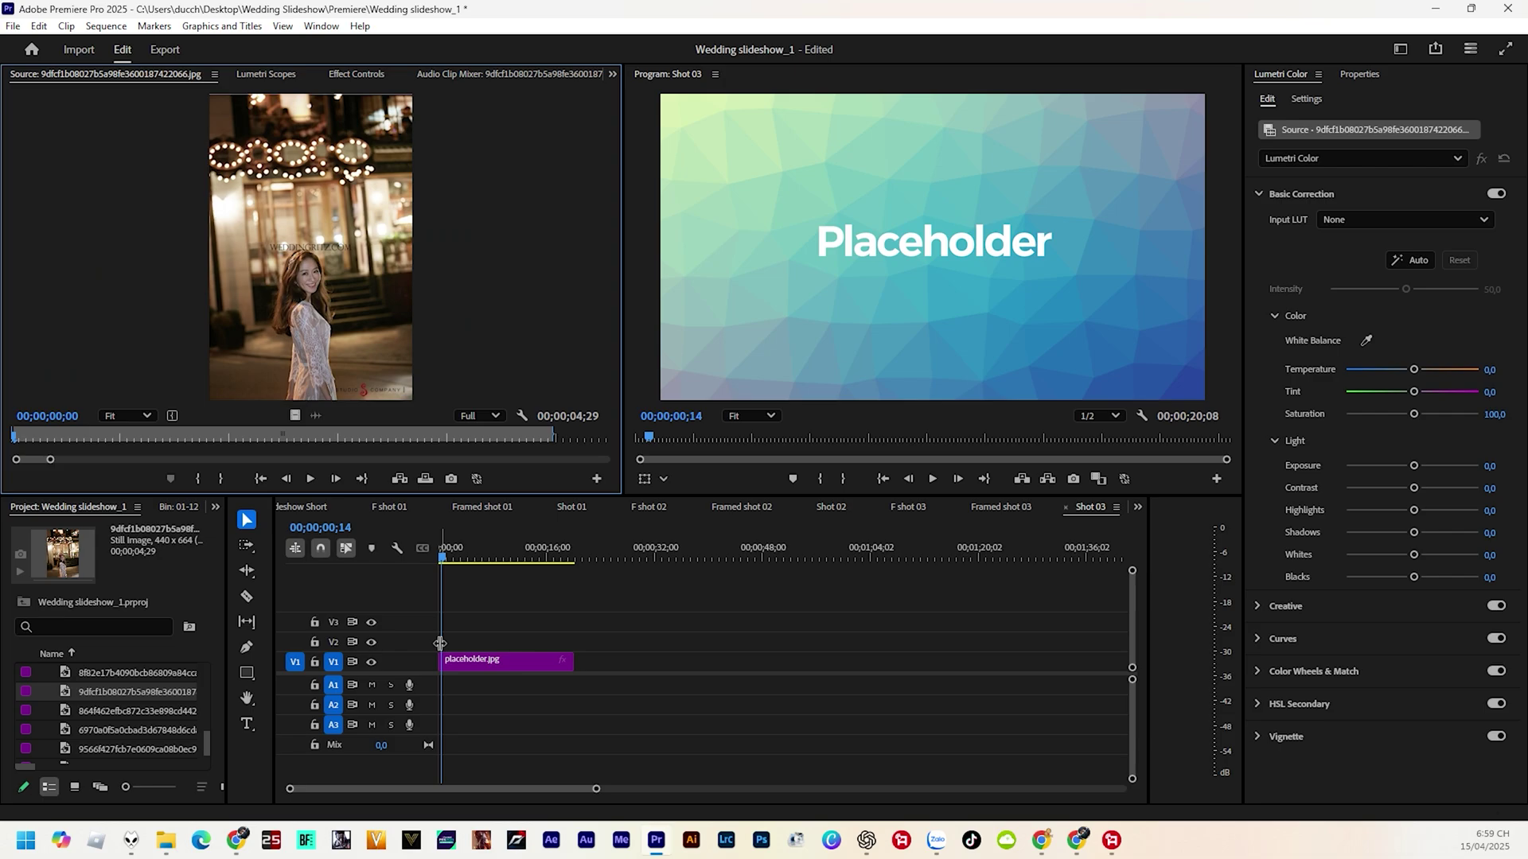
# - Place the evening photo on V2 above the placeholder, scale to frame size, and enlarge it
pyautogui.moveTo(26, 693); pyautogui.dragTo(571, 641)
pyautogui.rightClick(548, 644)
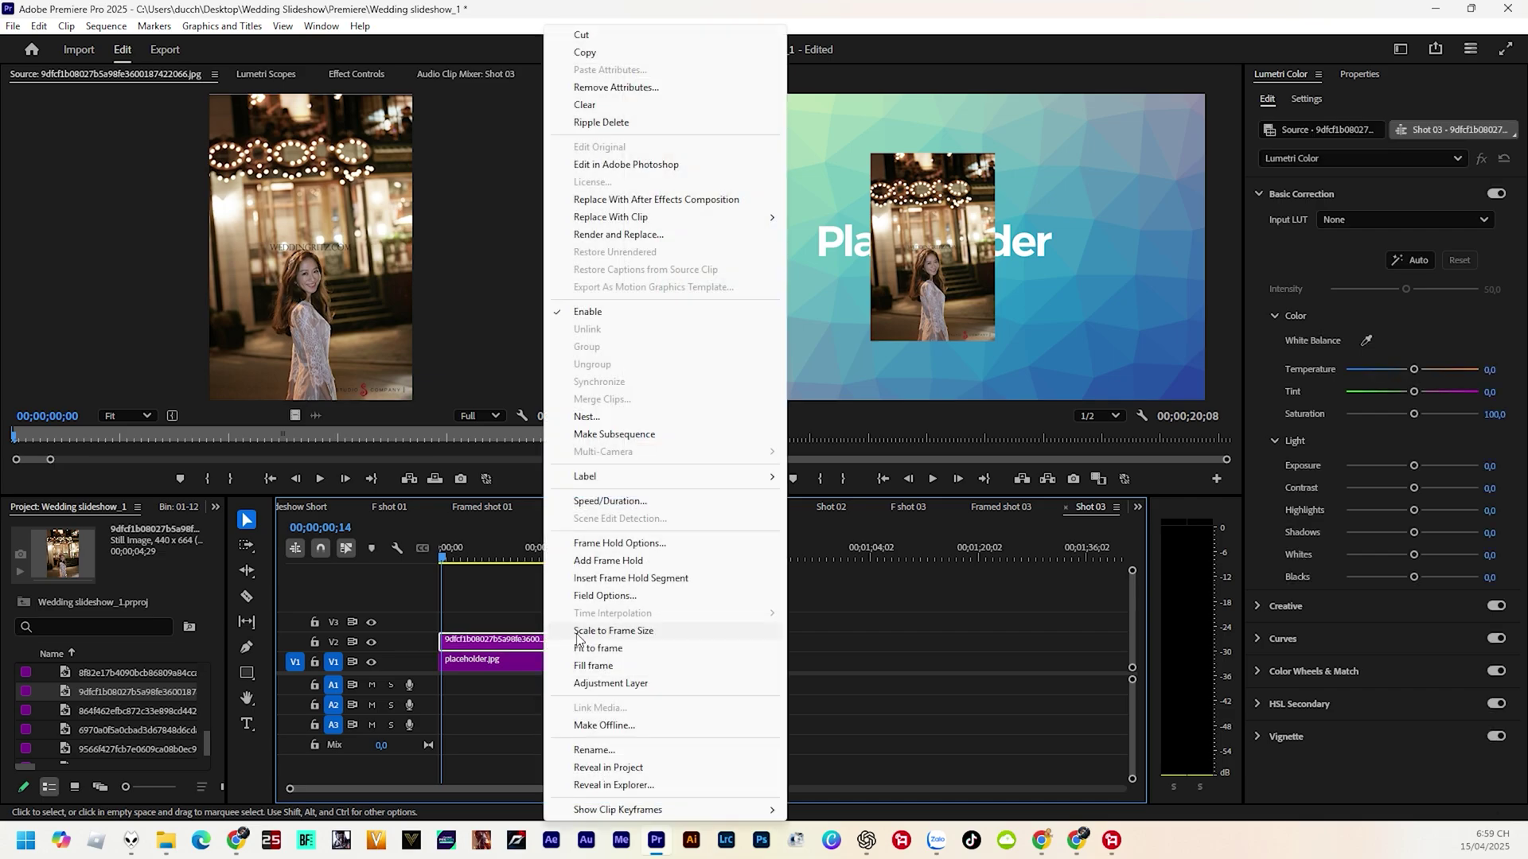
pyautogui.click(597, 639)
pyautogui.click(645, 478)
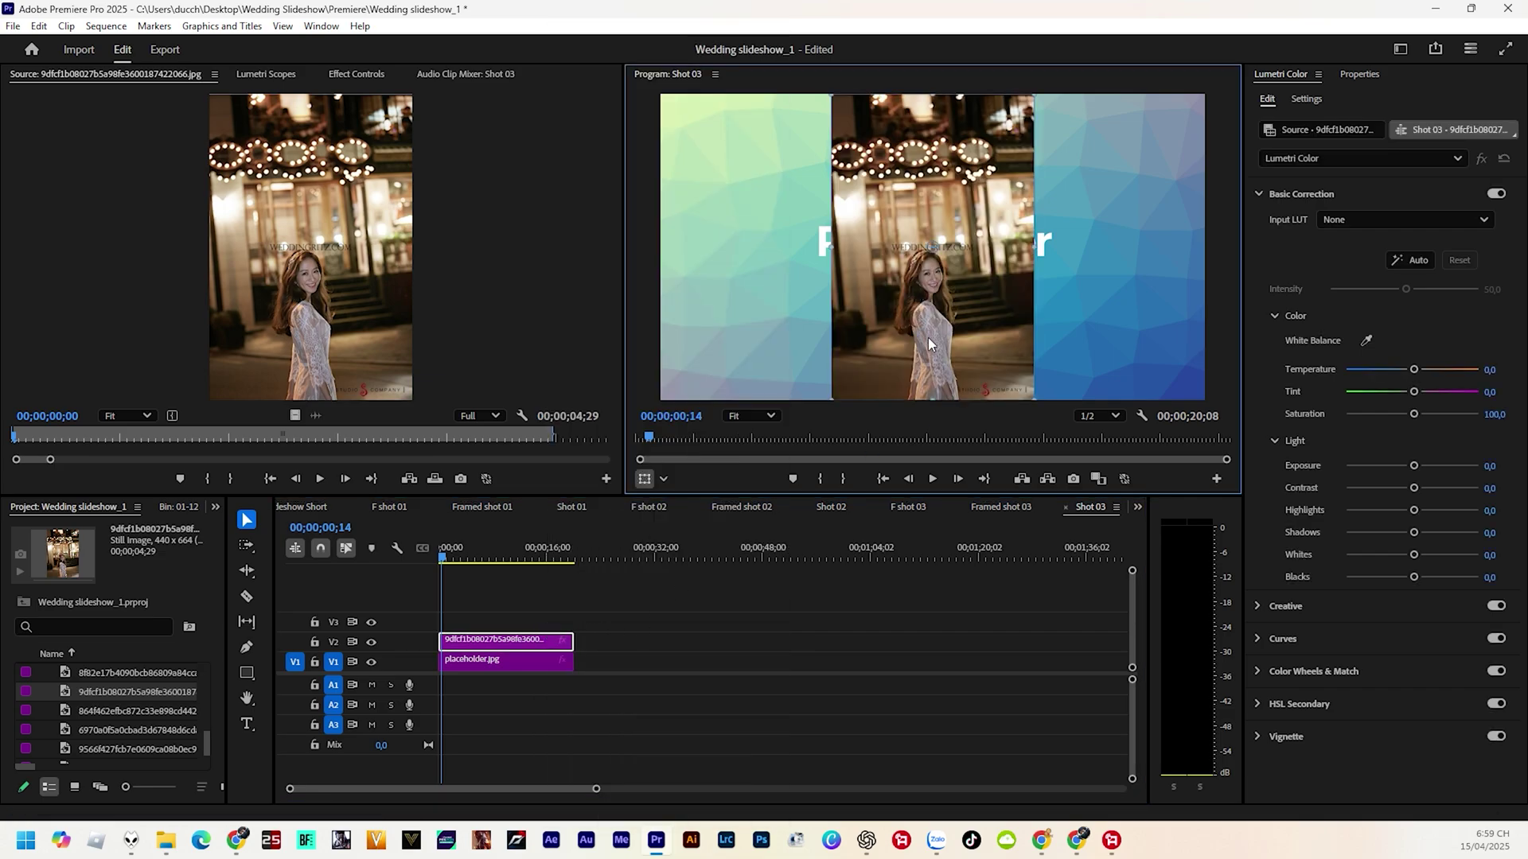
pyautogui.moveTo(1033, 250)
pyautogui.mouseDown()
pyautogui.moveTo(1208, 265)
pyautogui.moveTo(1143, 207)
pyautogui.mouseUp()
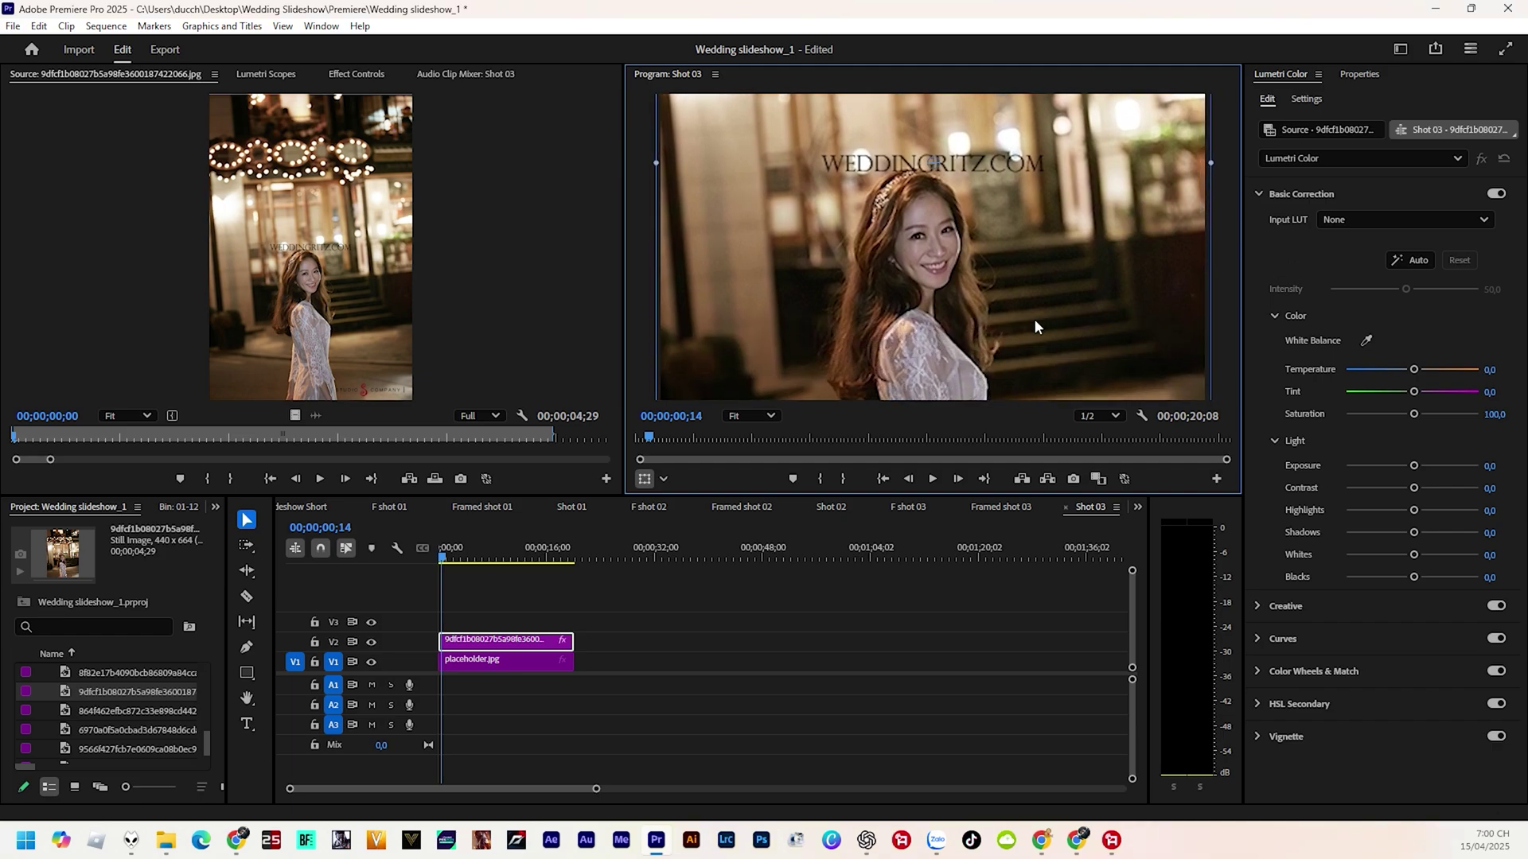
pyautogui.click(318, 509)
# - Play Wedding Slideshow Short from the start to check the photo, then show Bin 01-12
pyautogui.click(515, 557)
pyautogui.moveTo(518, 560); pyautogui.dragTo(443, 560)
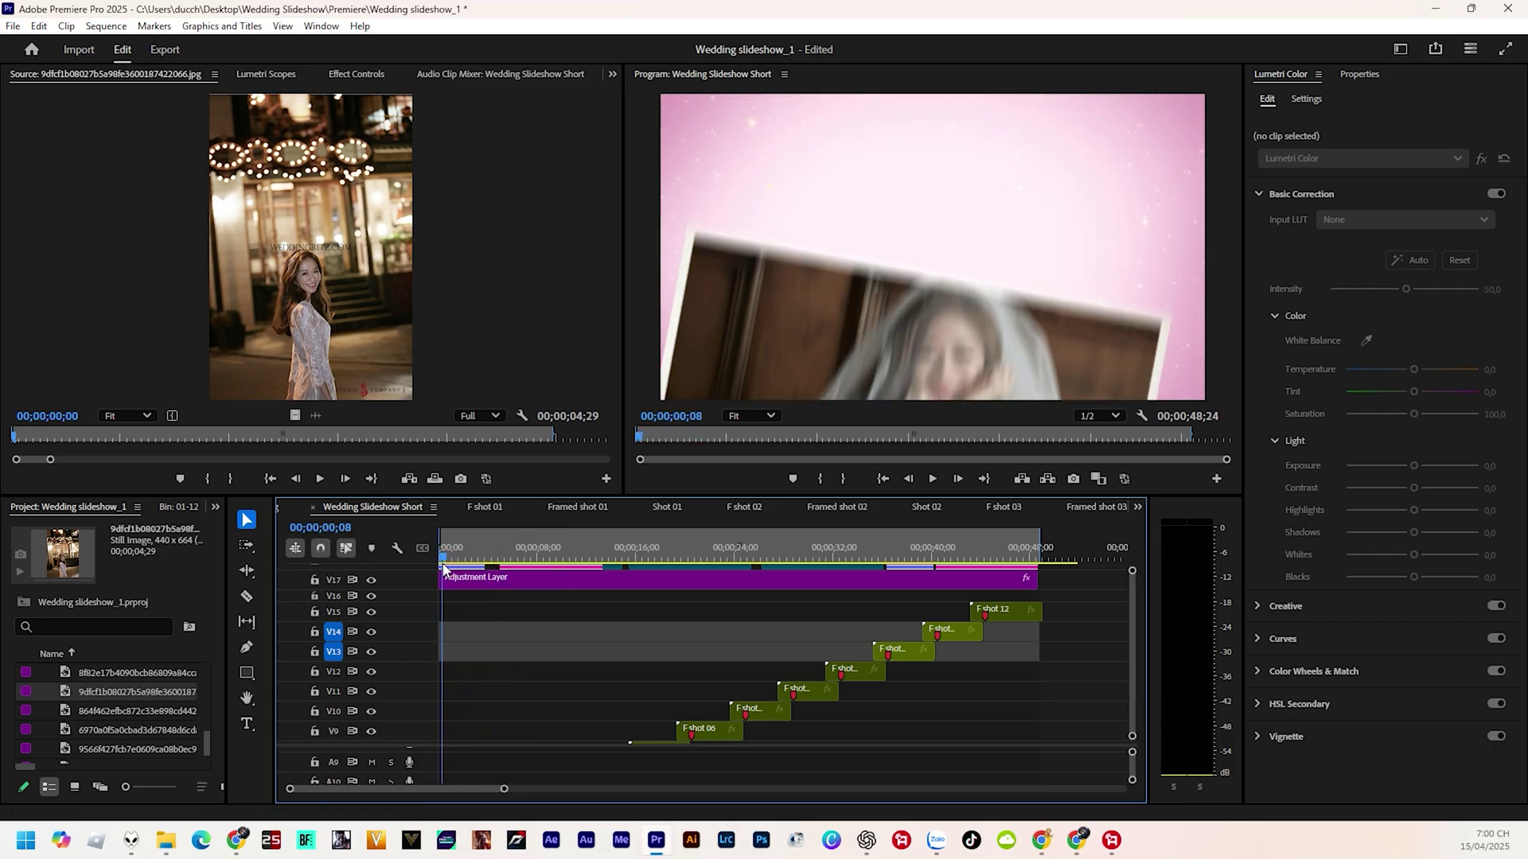
pyautogui.press('space')
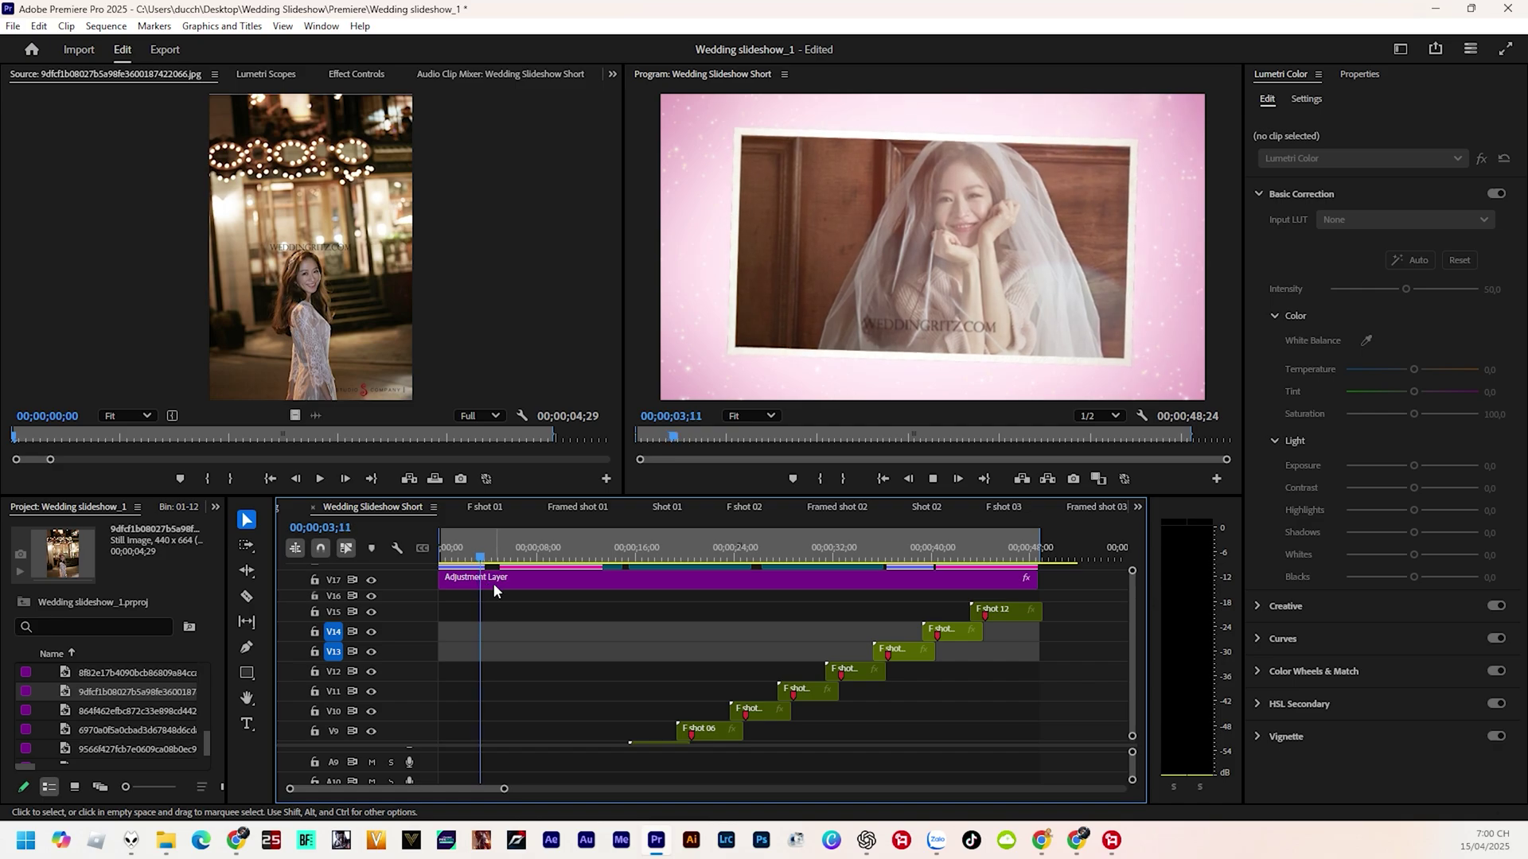
pyautogui.press('space')
pyautogui.moveTo(549, 557)
pyautogui.mouseDown()
pyautogui.moveTo(569, 569)
pyautogui.moveTo(432, 586)
pyautogui.mouseUp()
pyautogui.click(214, 509)
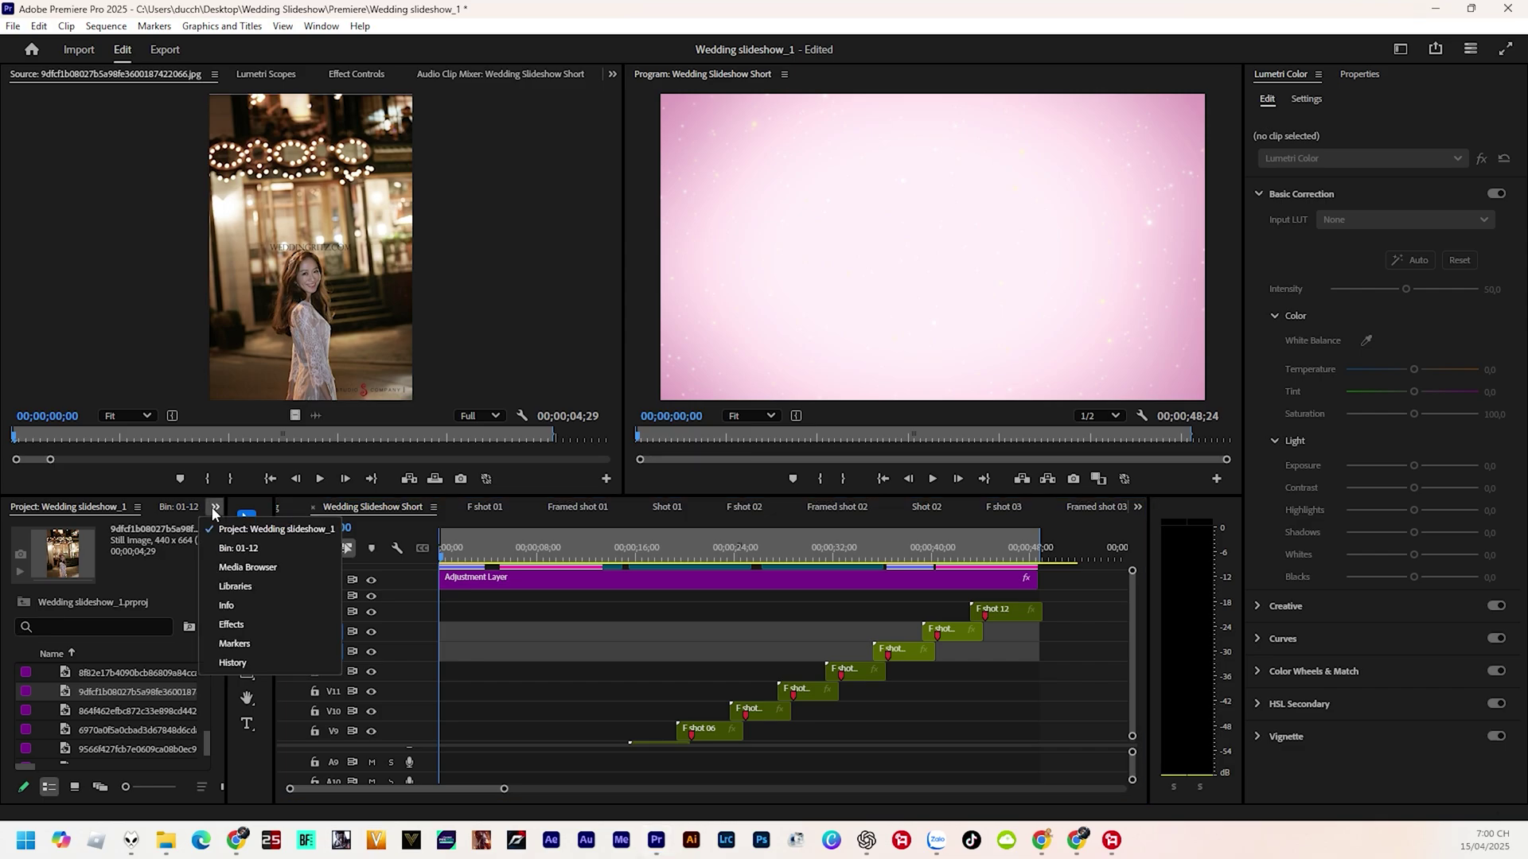
pyautogui.click(251, 551)
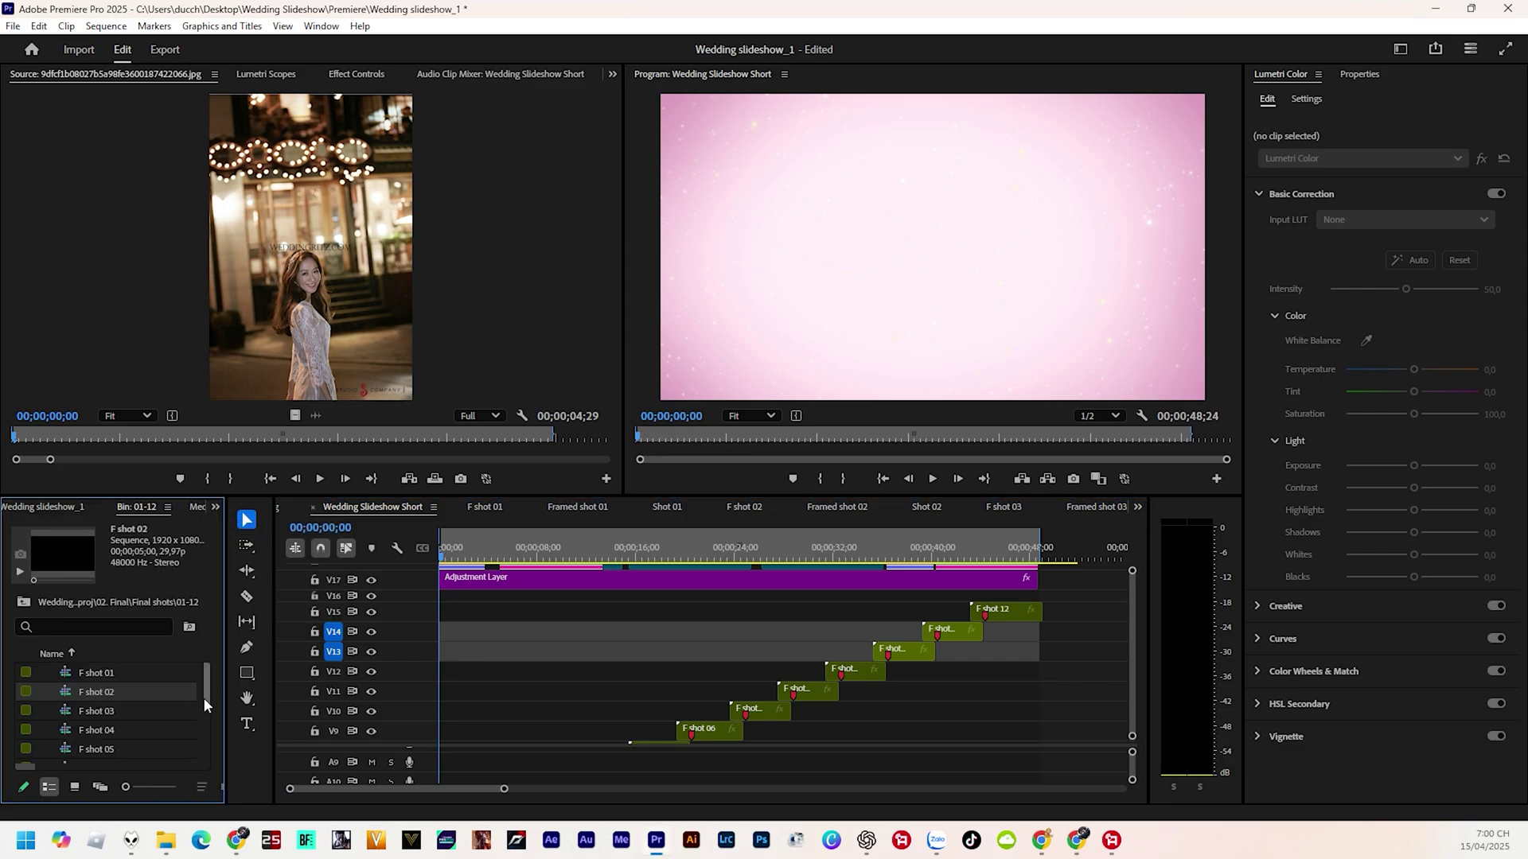
# - Open F shot 02, then drill through Framed shot 02 into the Shot 02 sequence
pyautogui.doubleClick(25, 705)
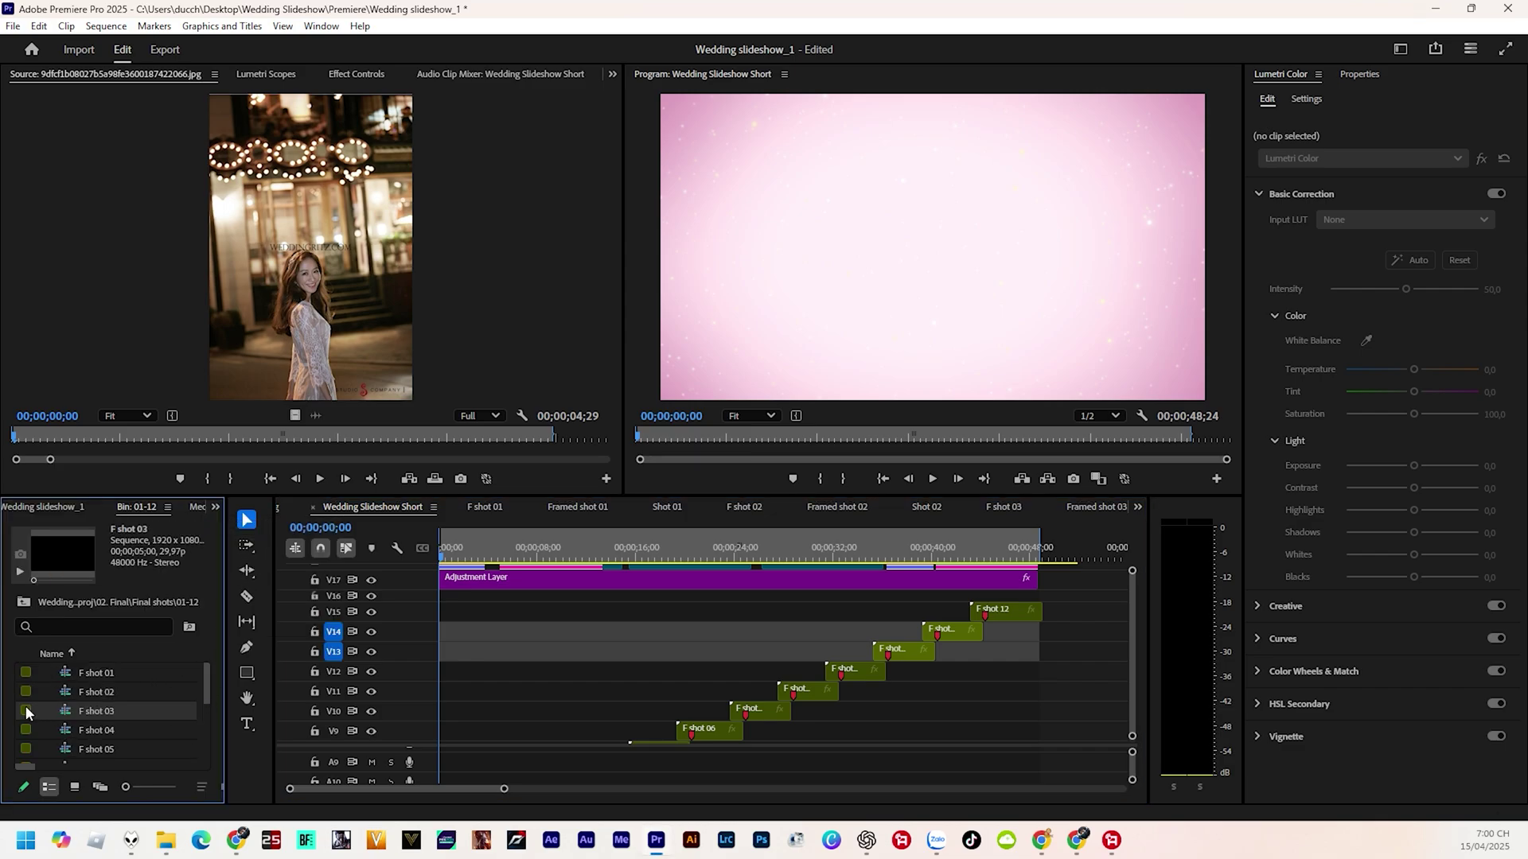
pyautogui.doubleClick(27, 691)
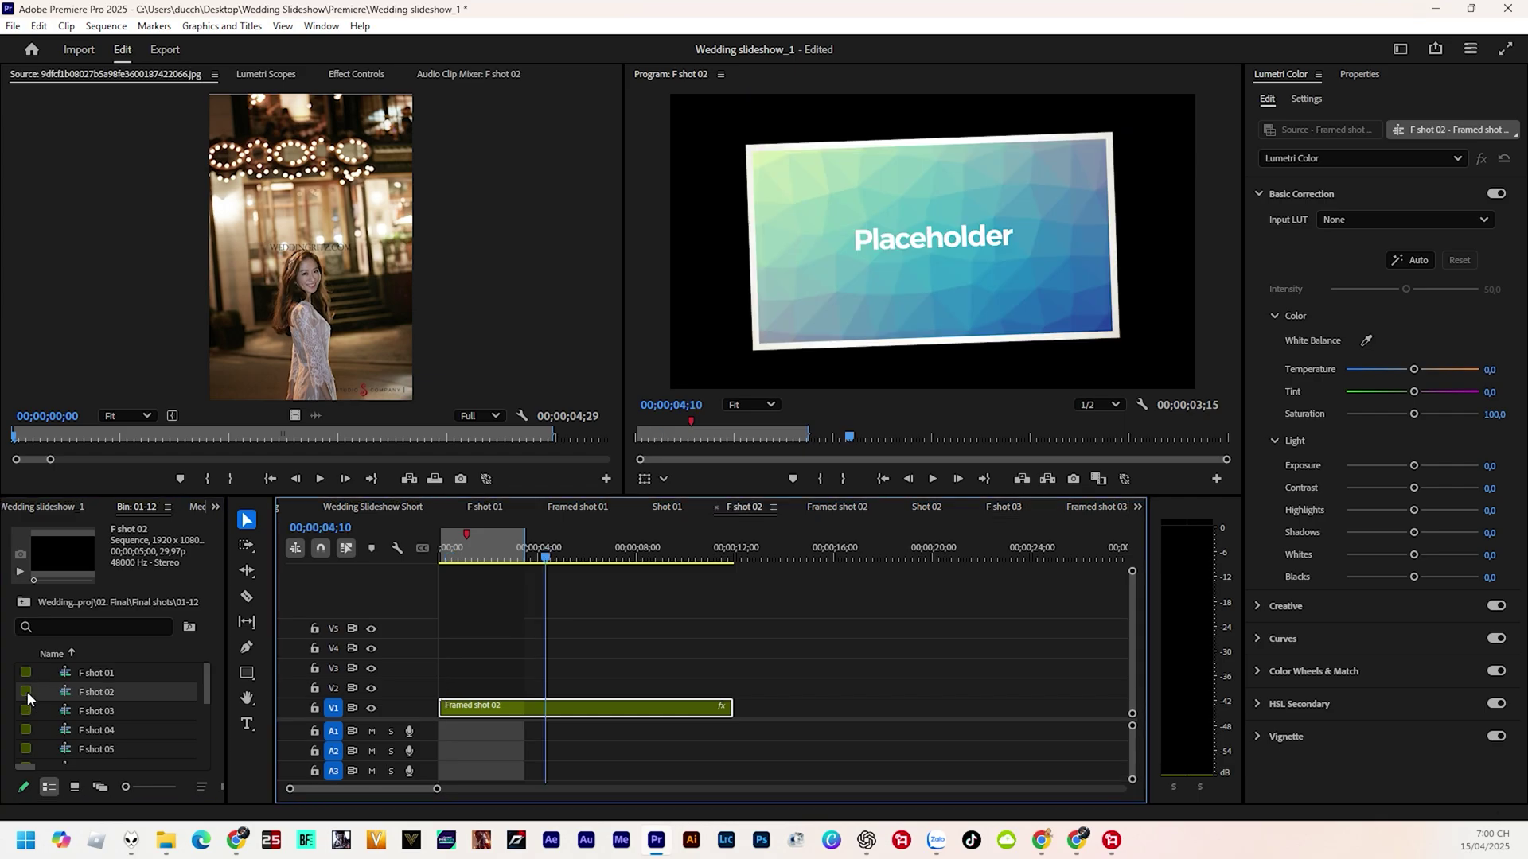
pyautogui.doubleClick(546, 709)
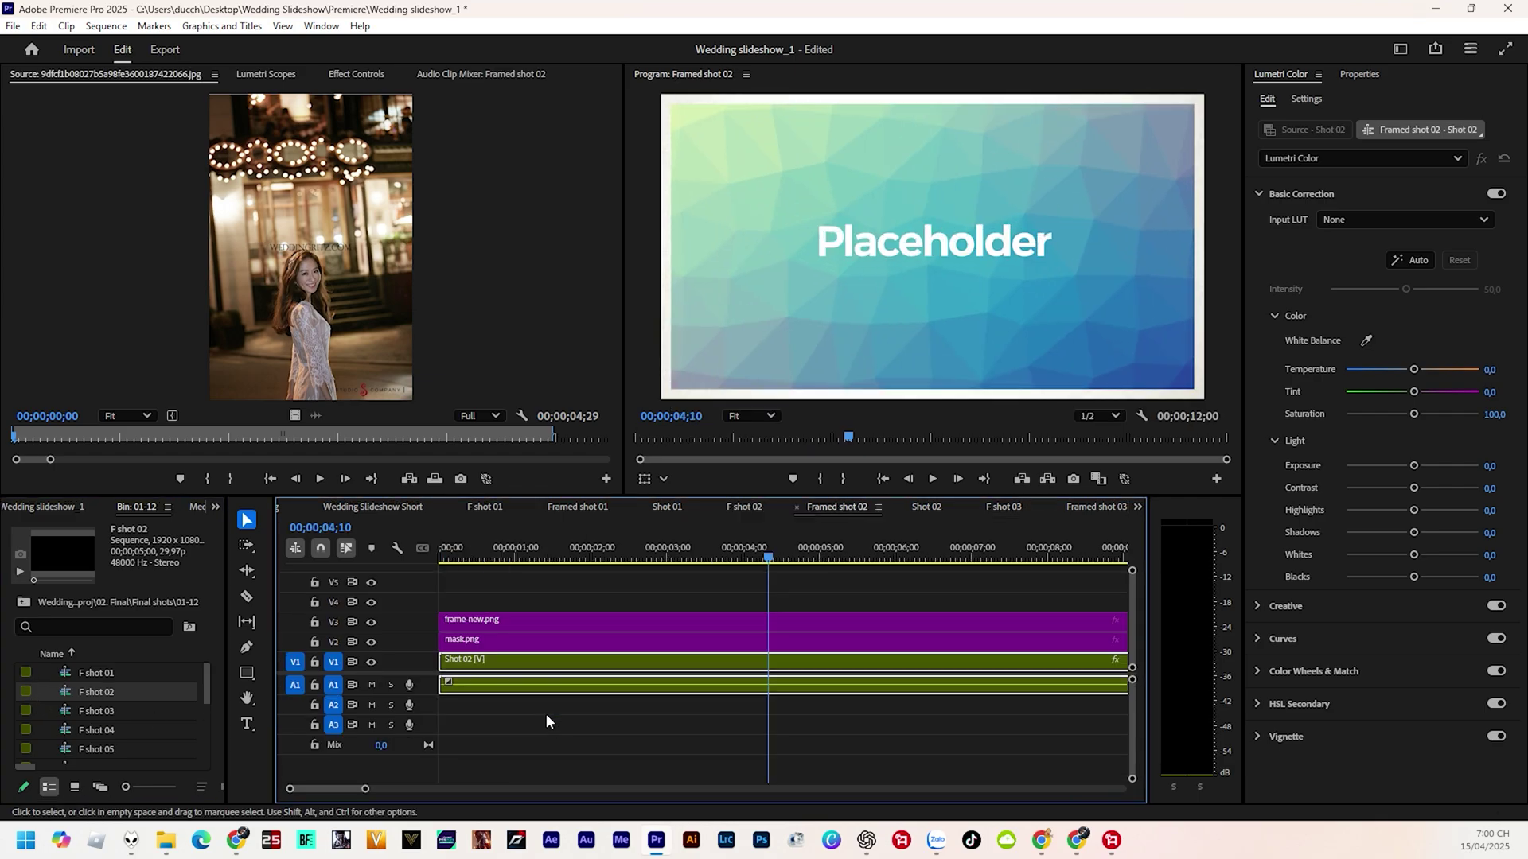
pyautogui.doubleClick(534, 659)
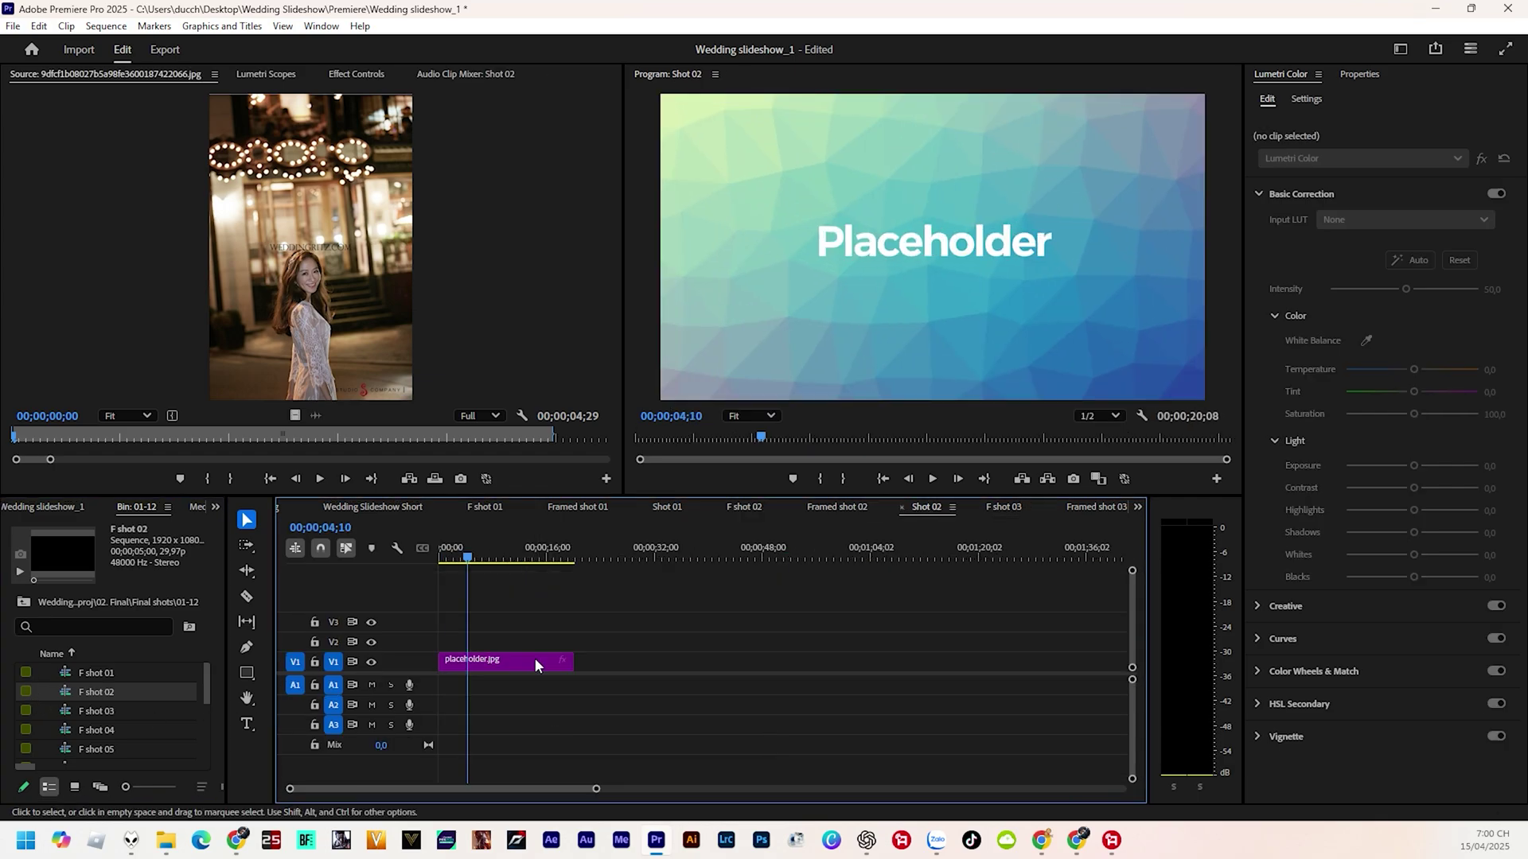
pyautogui.scroll(-1, 120, 708)
# - Preview the couple-in-forest, seated-couple and woman-in-hat photos in the project panel
pyautogui.click(215, 507)
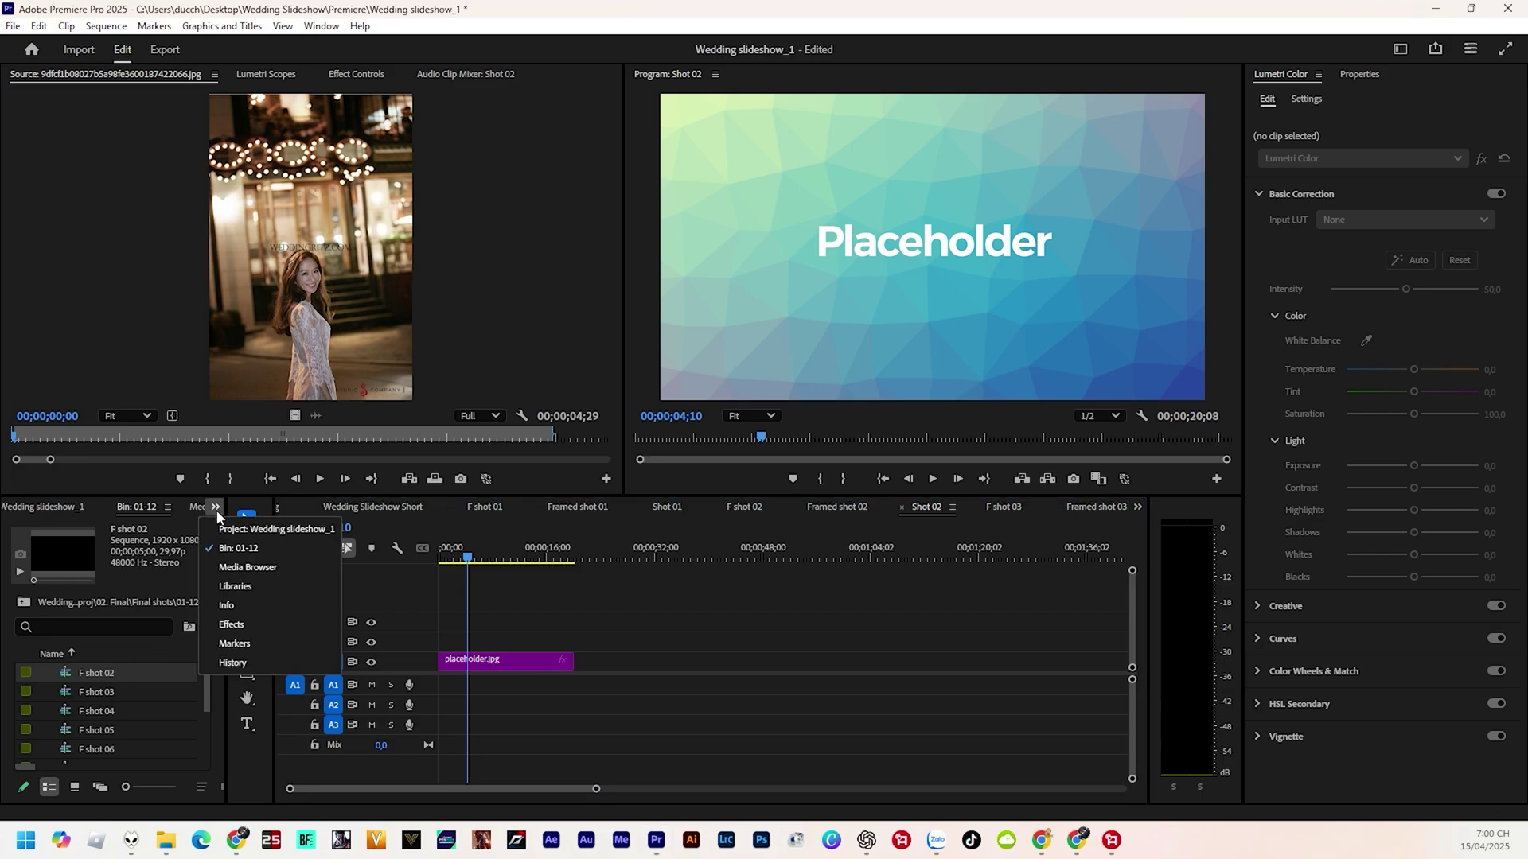
pyautogui.click(241, 531)
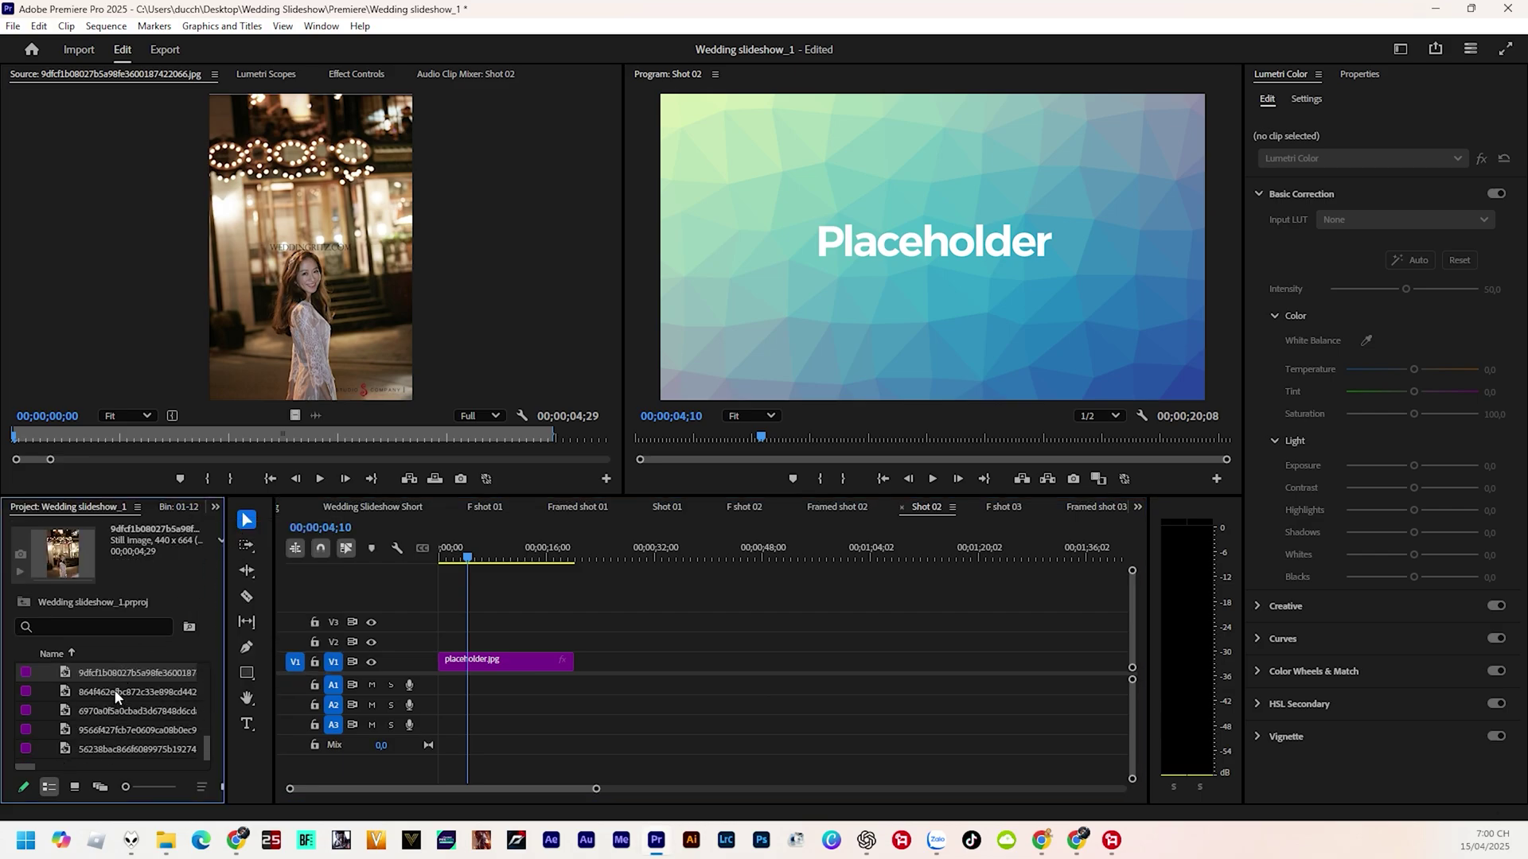
pyautogui.click(26, 710)
pyautogui.doubleClick(26, 710)
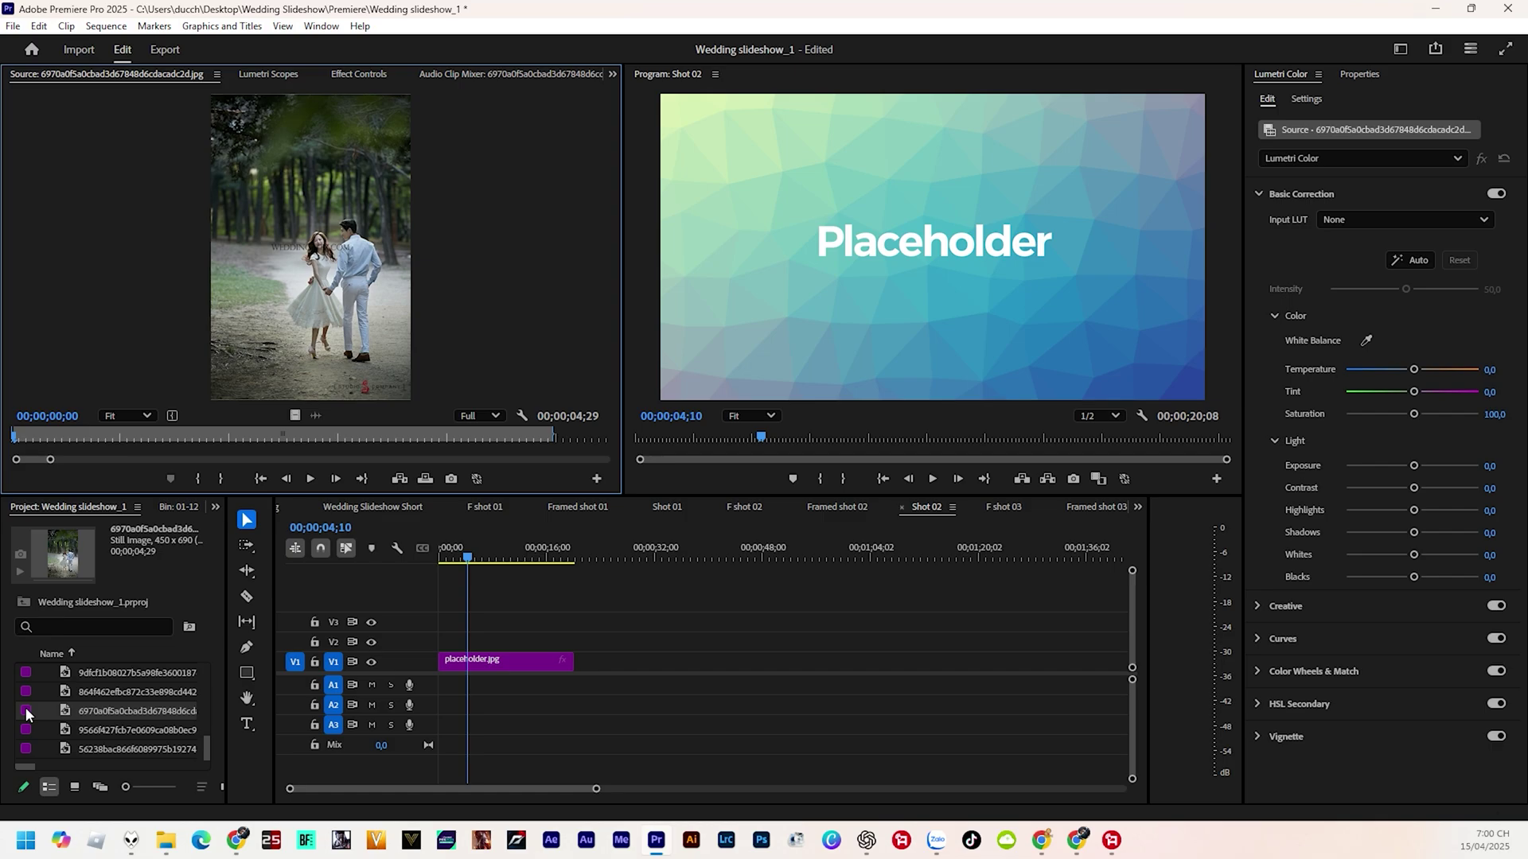
pyautogui.doubleClick(26, 693)
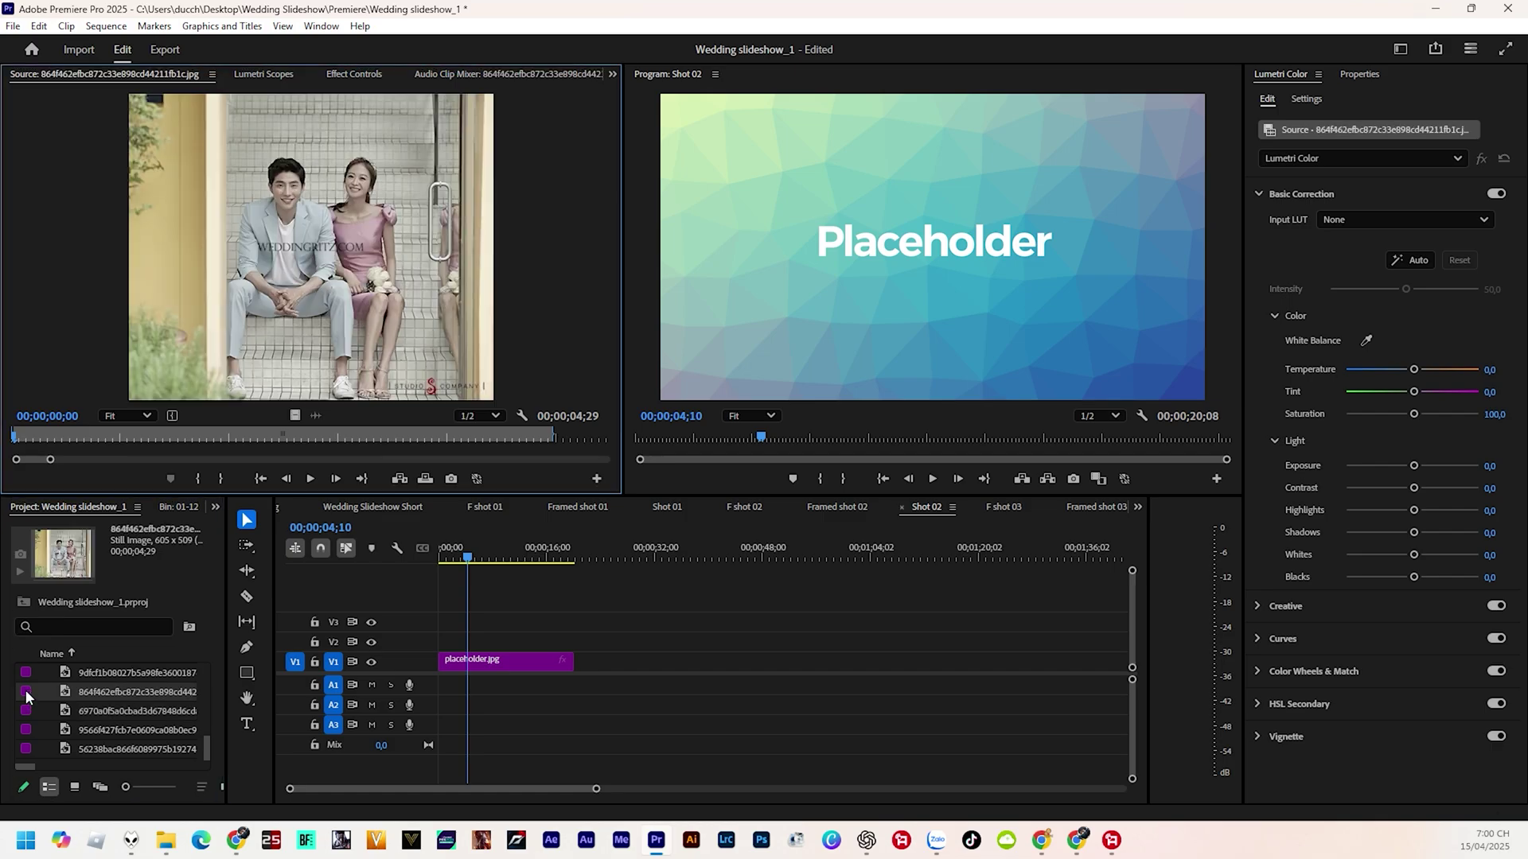
pyautogui.doubleClick(26, 730)
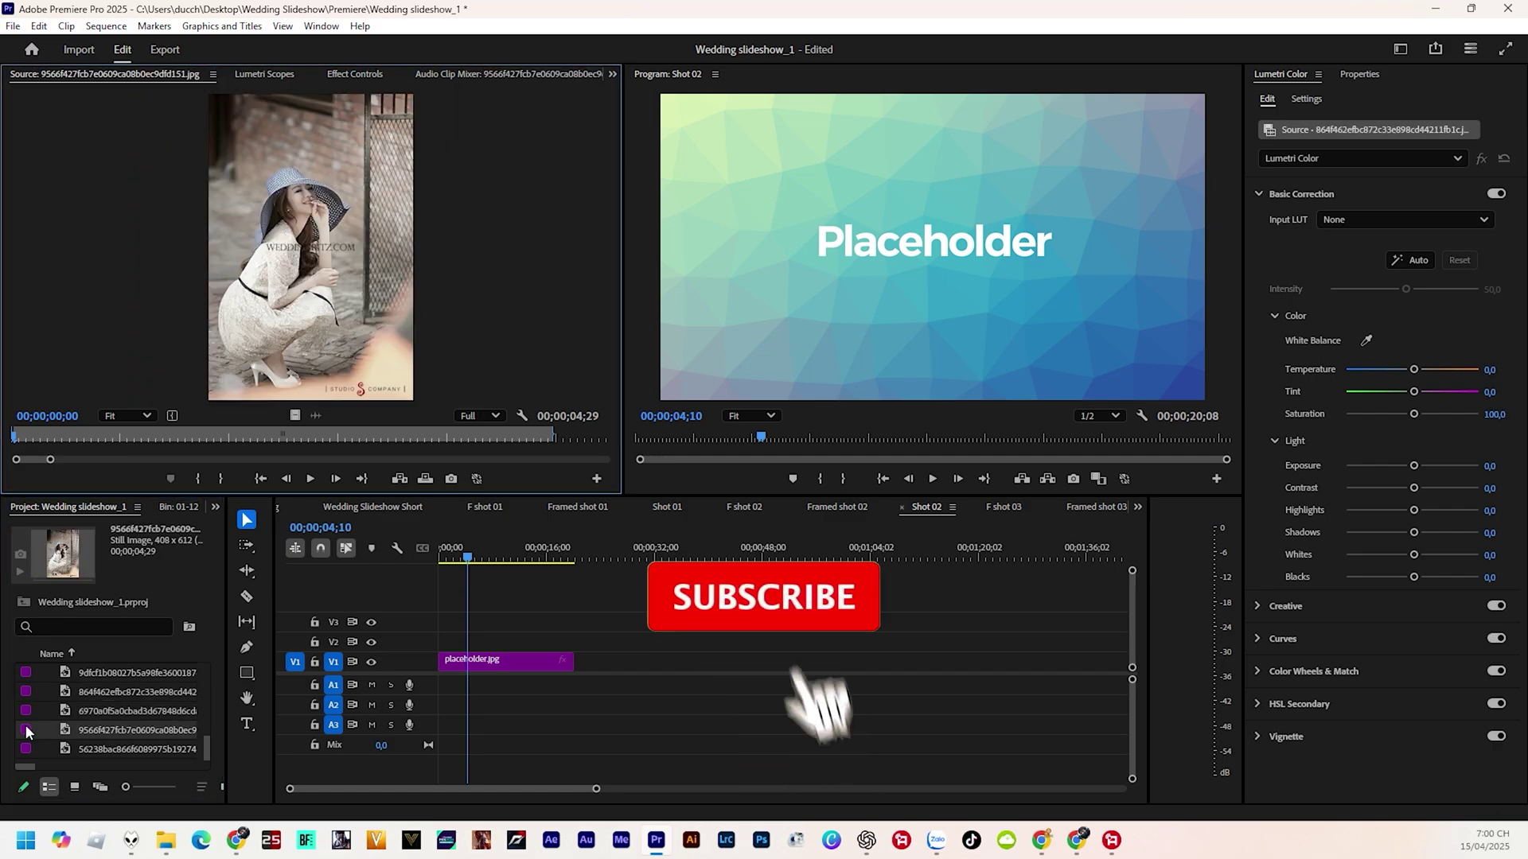
# - Place the woman-in-hat photo on V2, scale to frame size, enlarge it and nudge it down
pyautogui.moveTo(27, 732); pyautogui.dragTo(474, 641)
pyautogui.rightClick(549, 642)
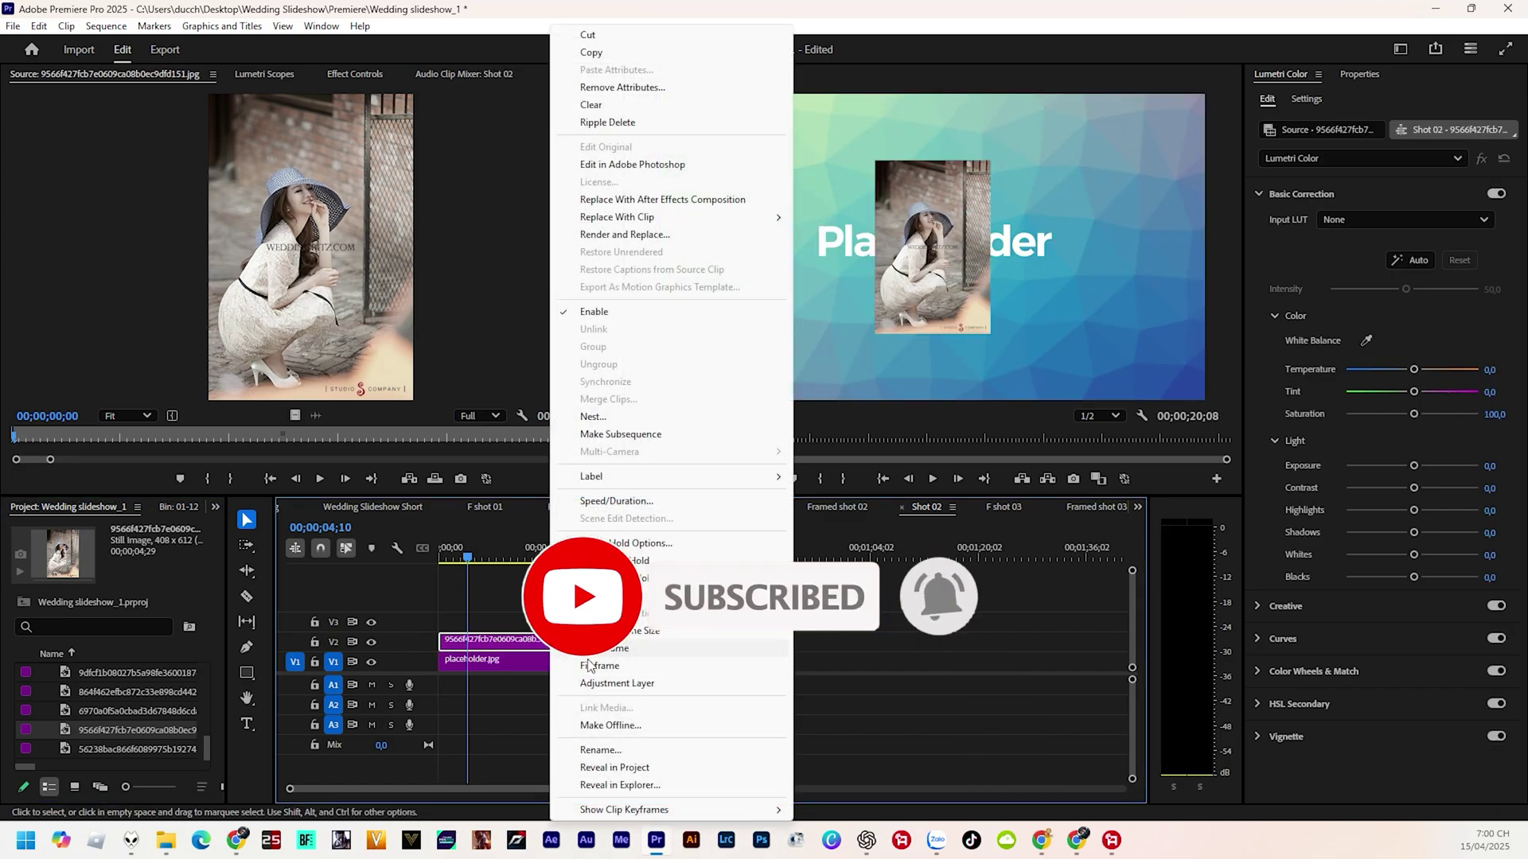
pyautogui.click(637, 631)
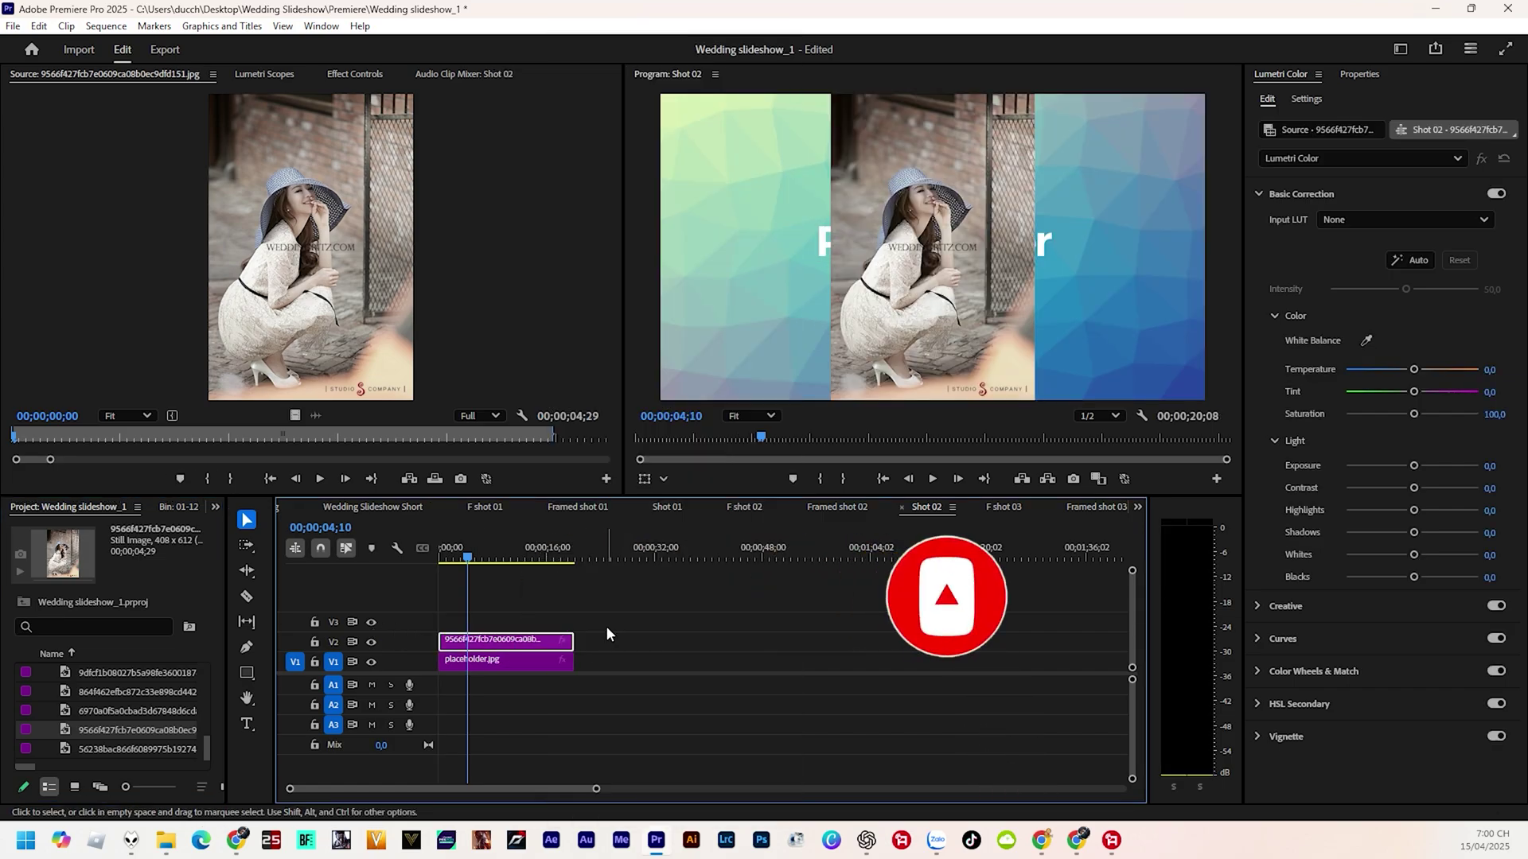
pyautogui.click(915, 303)
pyautogui.moveTo(1034, 247); pyautogui.dragTo(1208, 267)
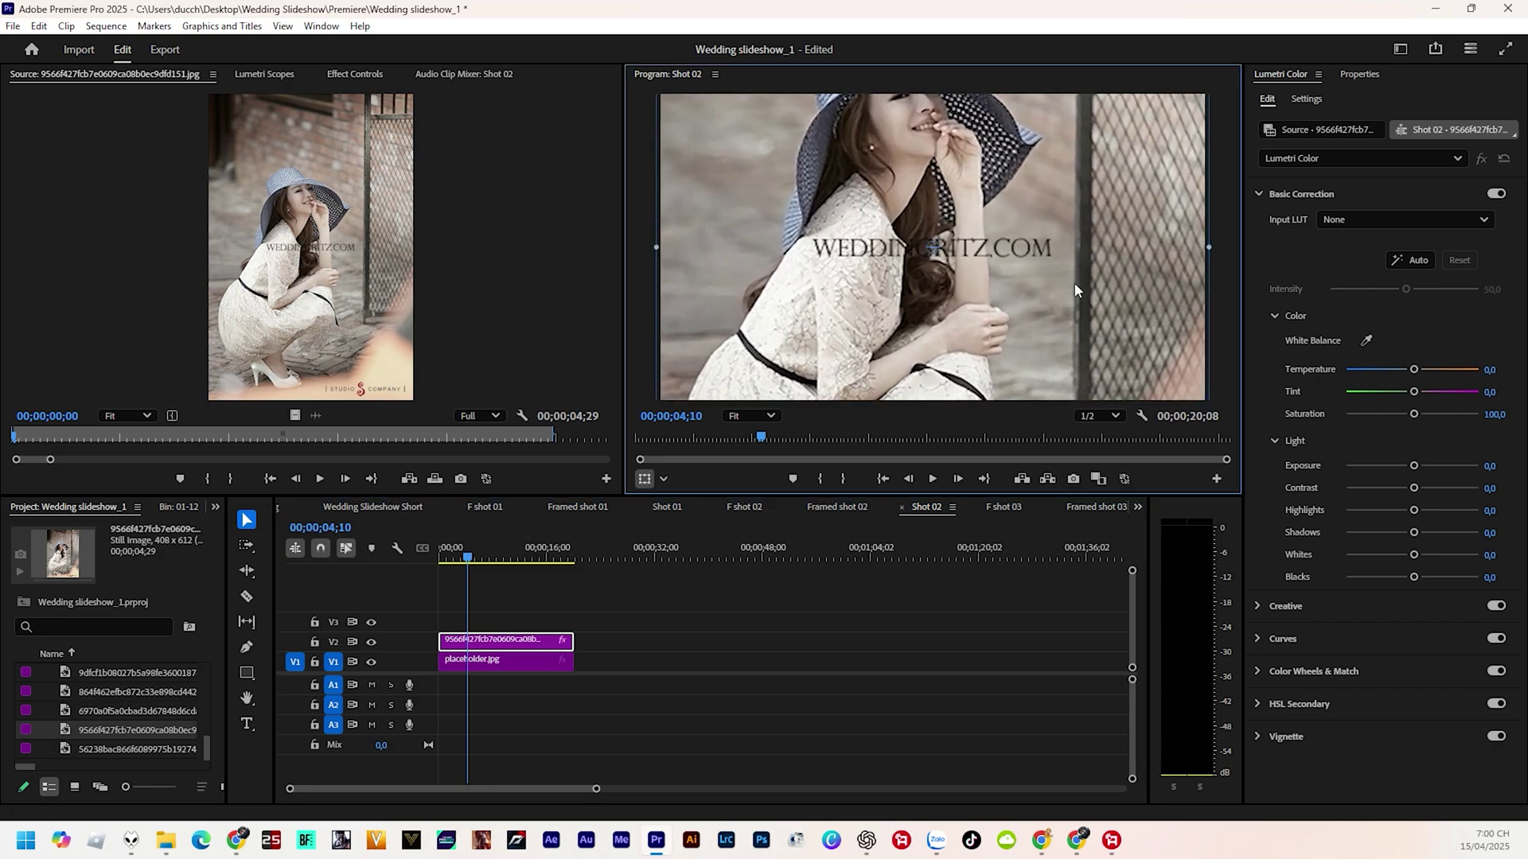
pyautogui.moveTo(1086, 280); pyautogui.dragTo(1090, 285)
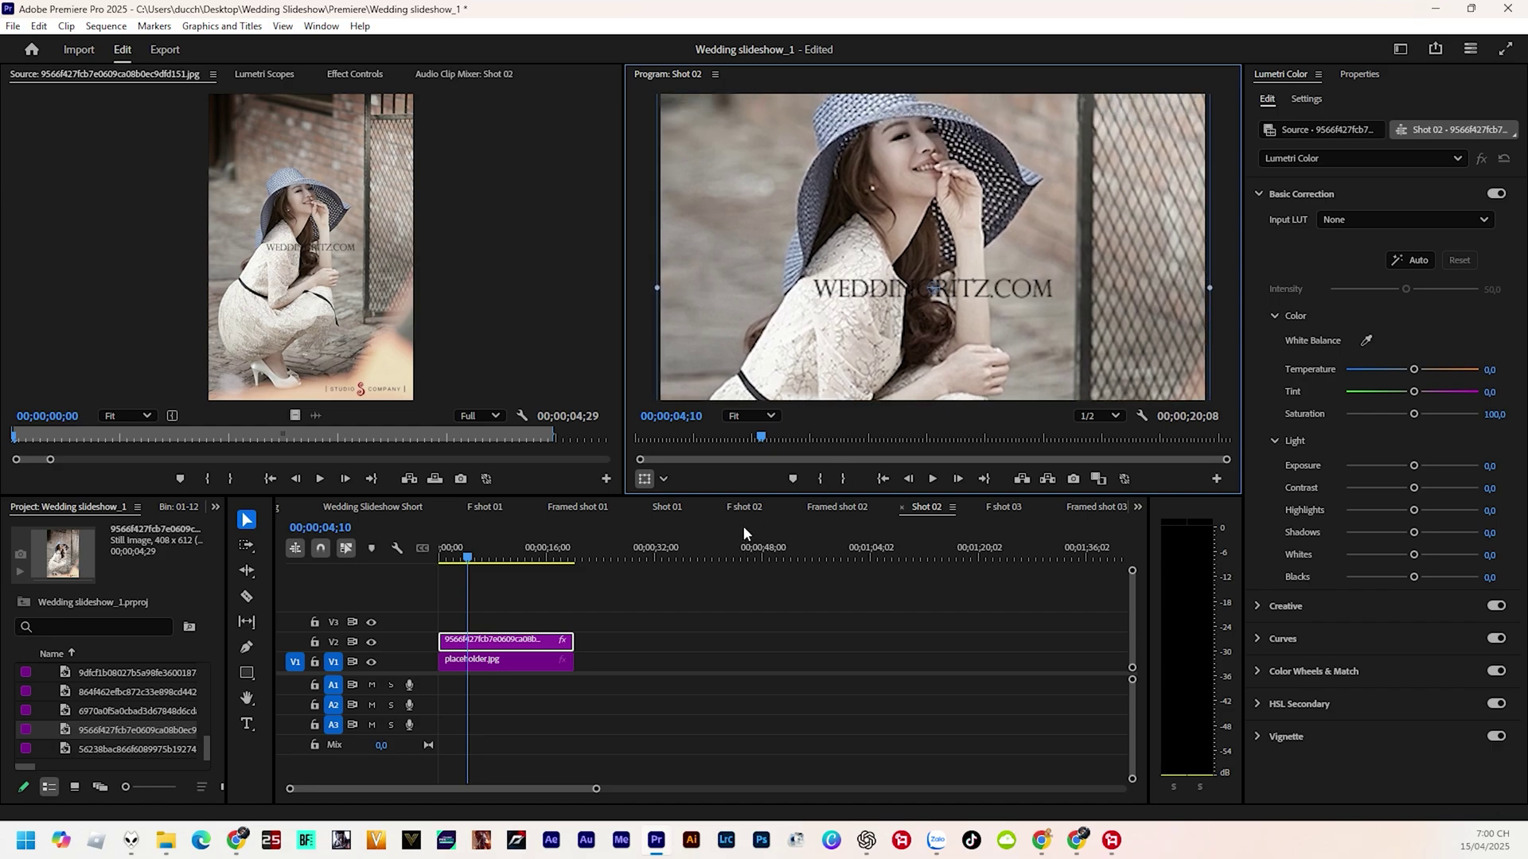
pyautogui.click(378, 508)
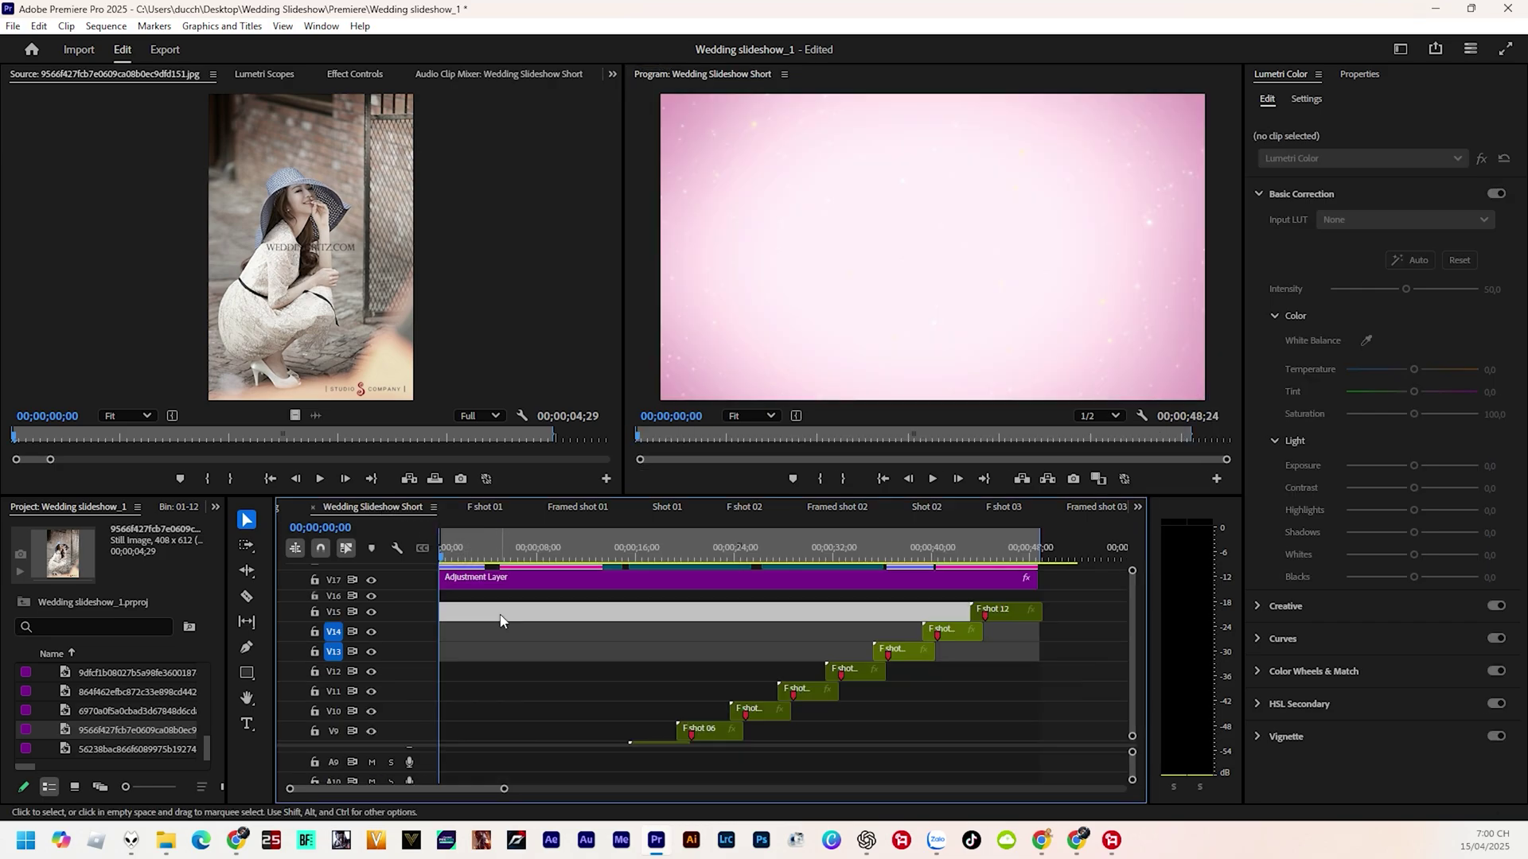
# - Play Wedding Slideshow Short to check the hat photo, then list Bin 01-12 again
pyautogui.press('space')
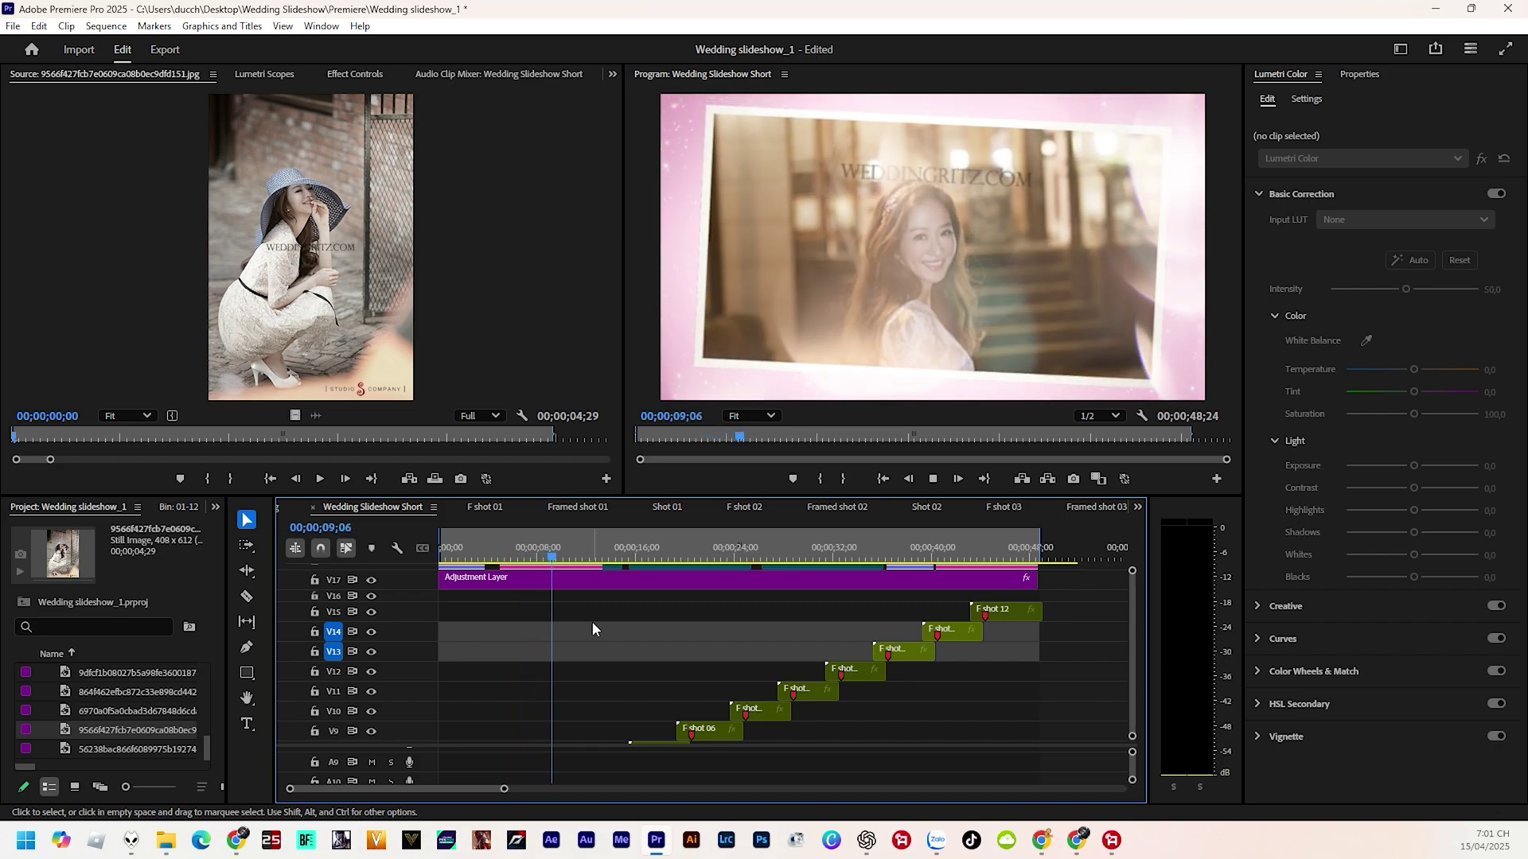
pyautogui.press('space')
pyautogui.click(215, 507)
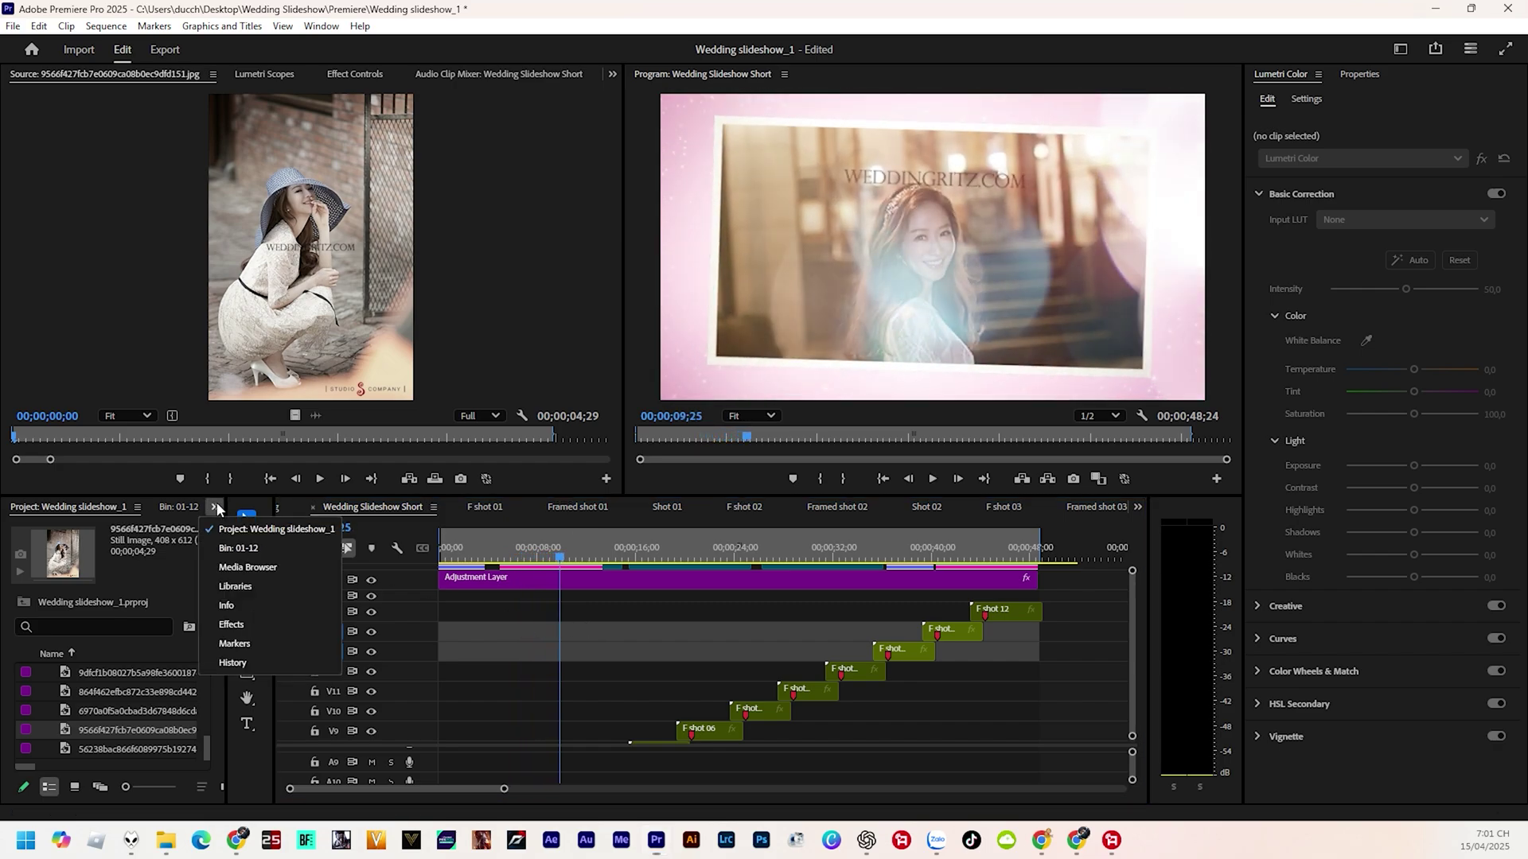
pyautogui.click(236, 549)
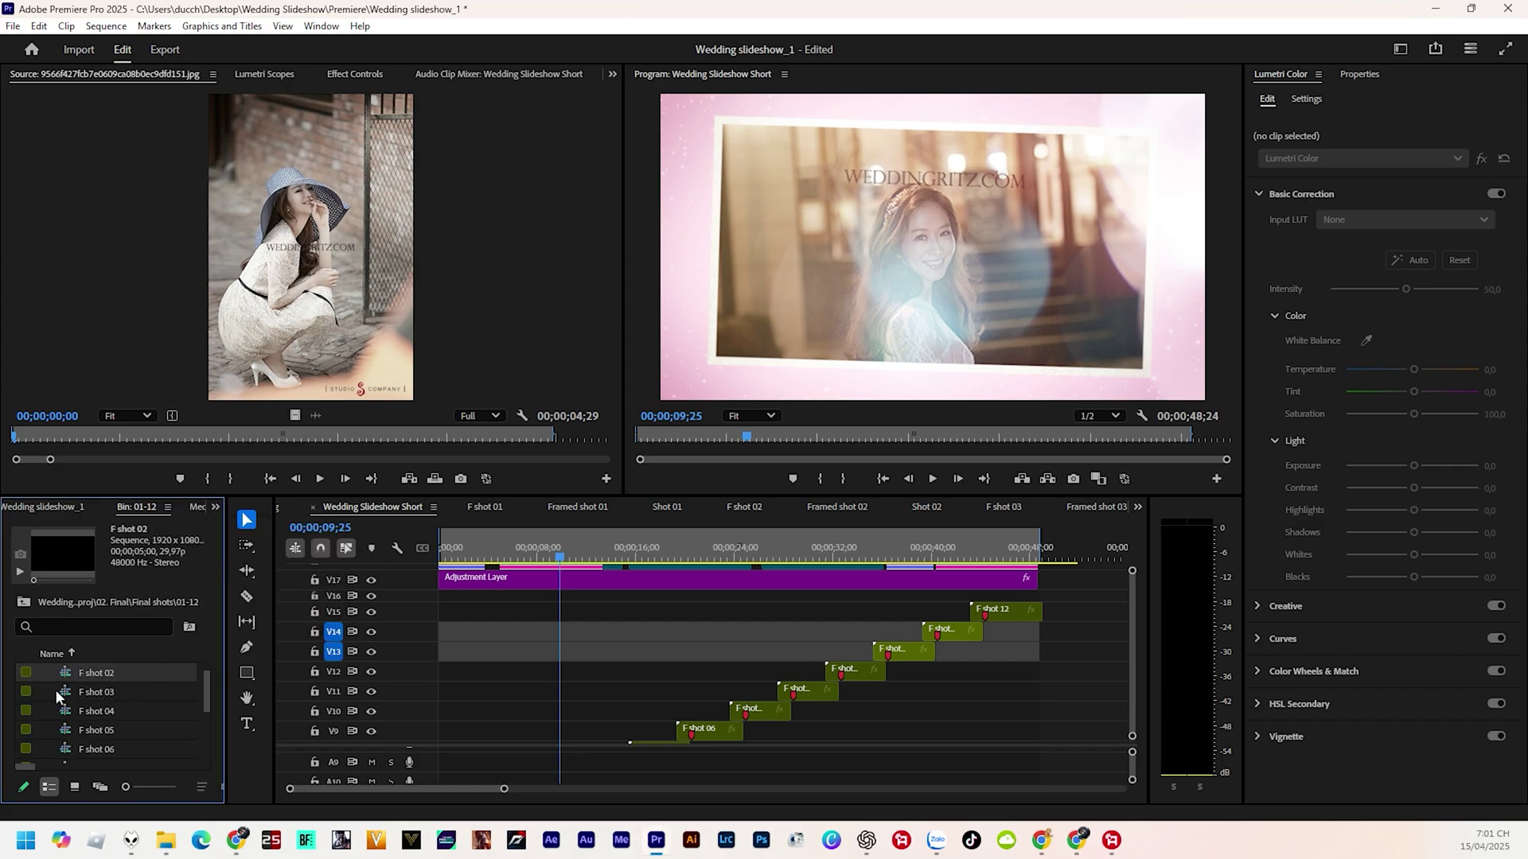
# - Open F shot 04, go back to the Project panel, and place the seated couple photo on V2
pyautogui.doubleClick(27, 708)
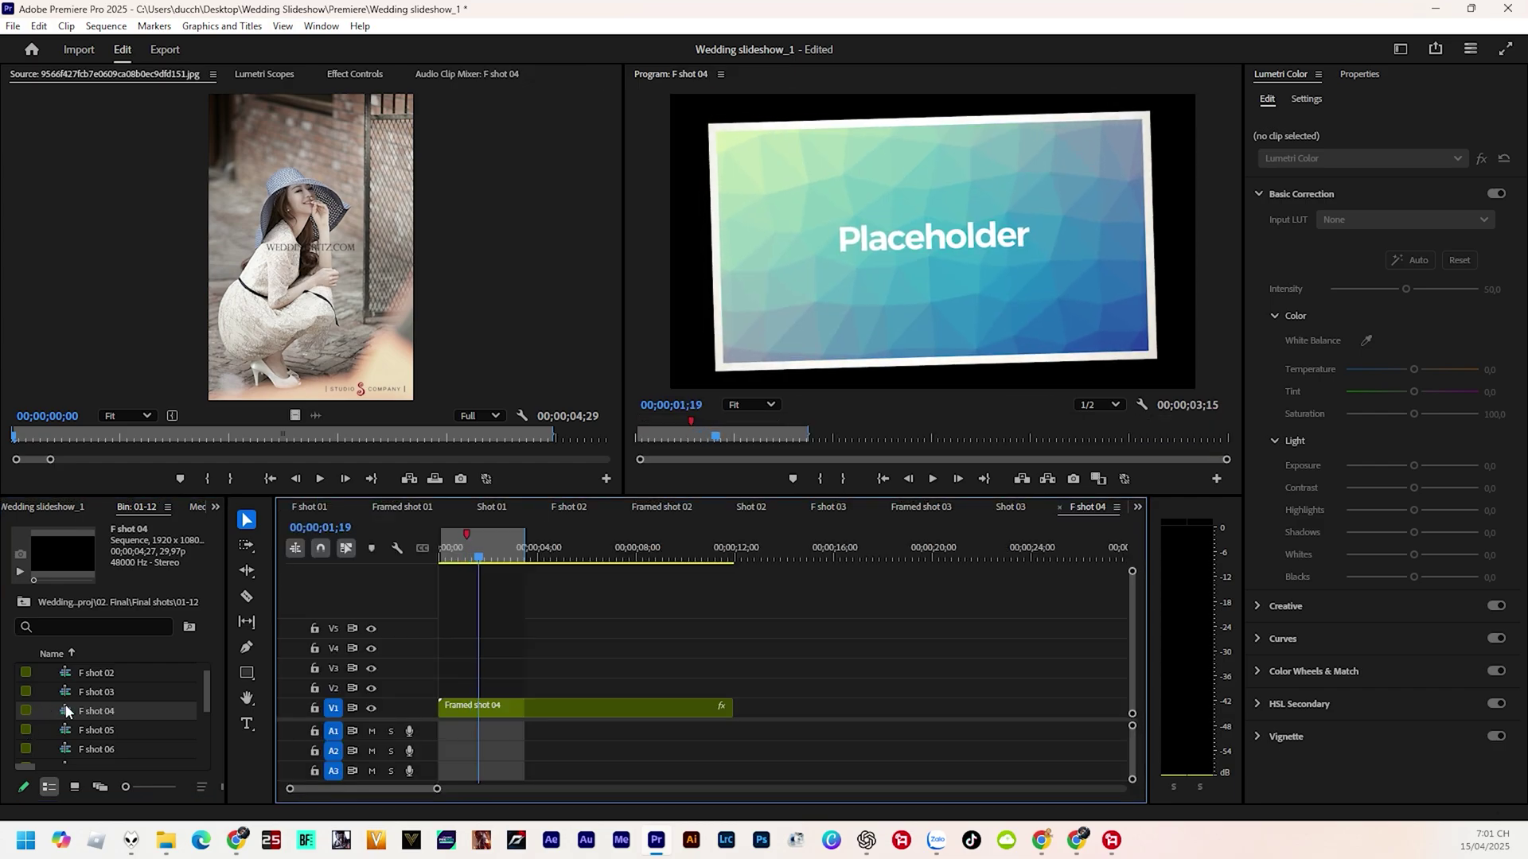
pyautogui.click(217, 507)
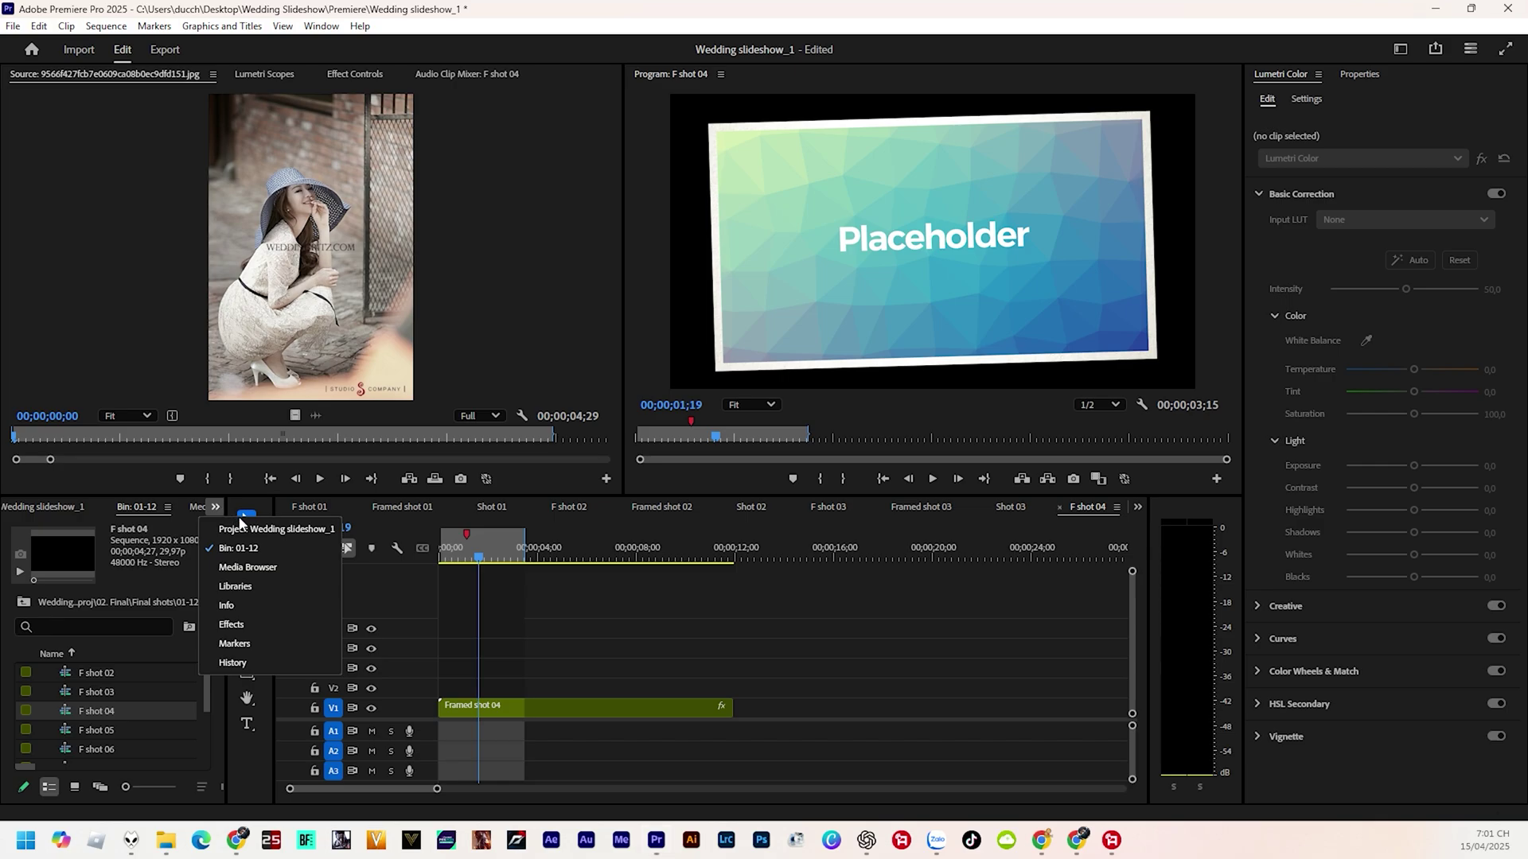
pyautogui.click(239, 528)
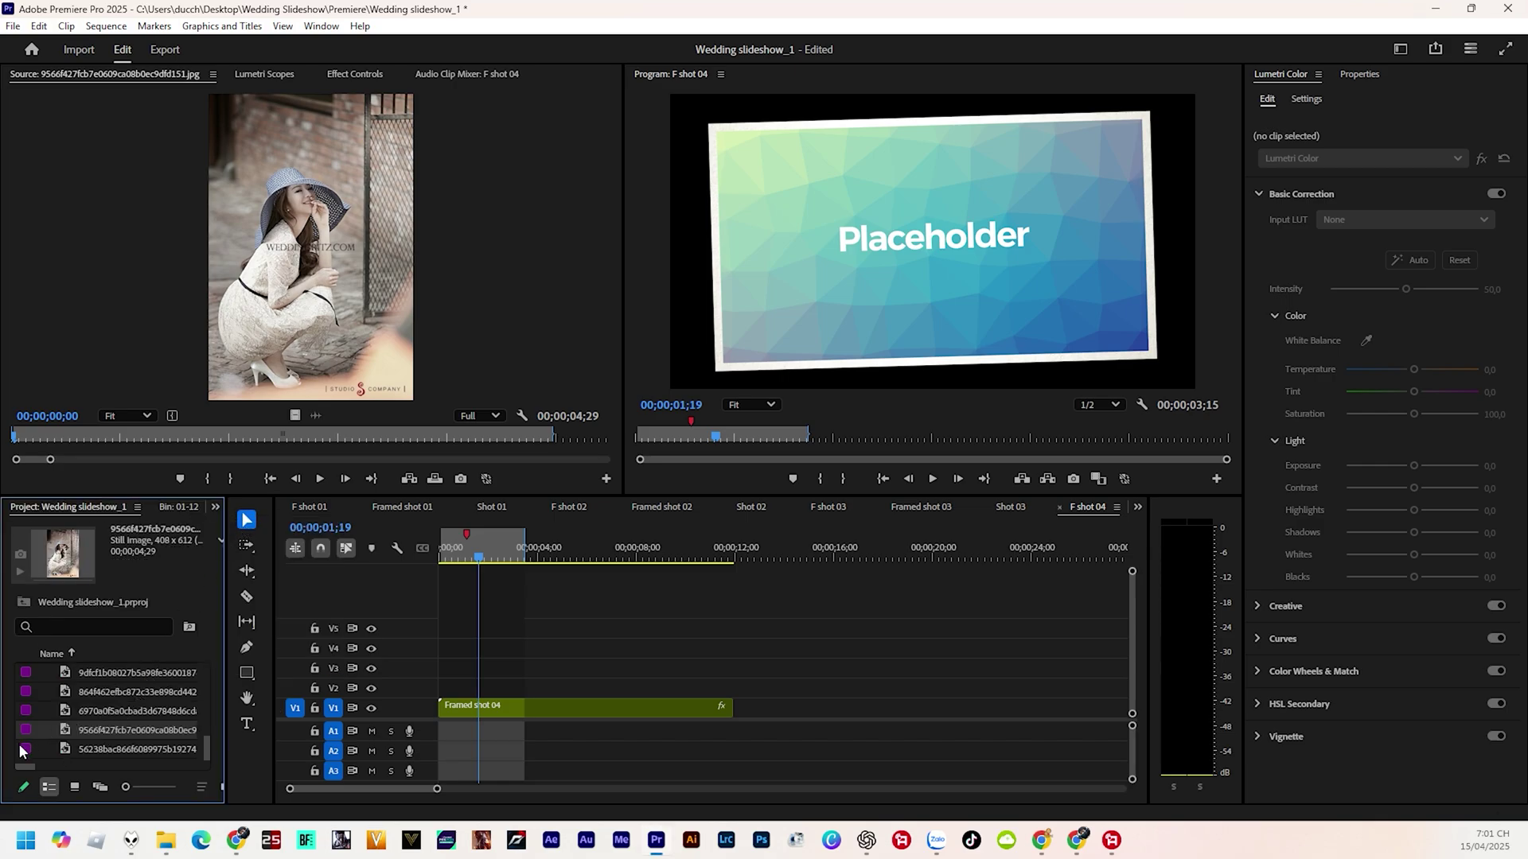
pyautogui.moveTo(22, 750); pyautogui.dragTo(444, 686)
# - Extend the couple photo to Framed shot 04's length, Scale to Frame Size, and enlarge it to fill the frame
pyautogui.moveTo(559, 686); pyautogui.dragTo(733, 686)
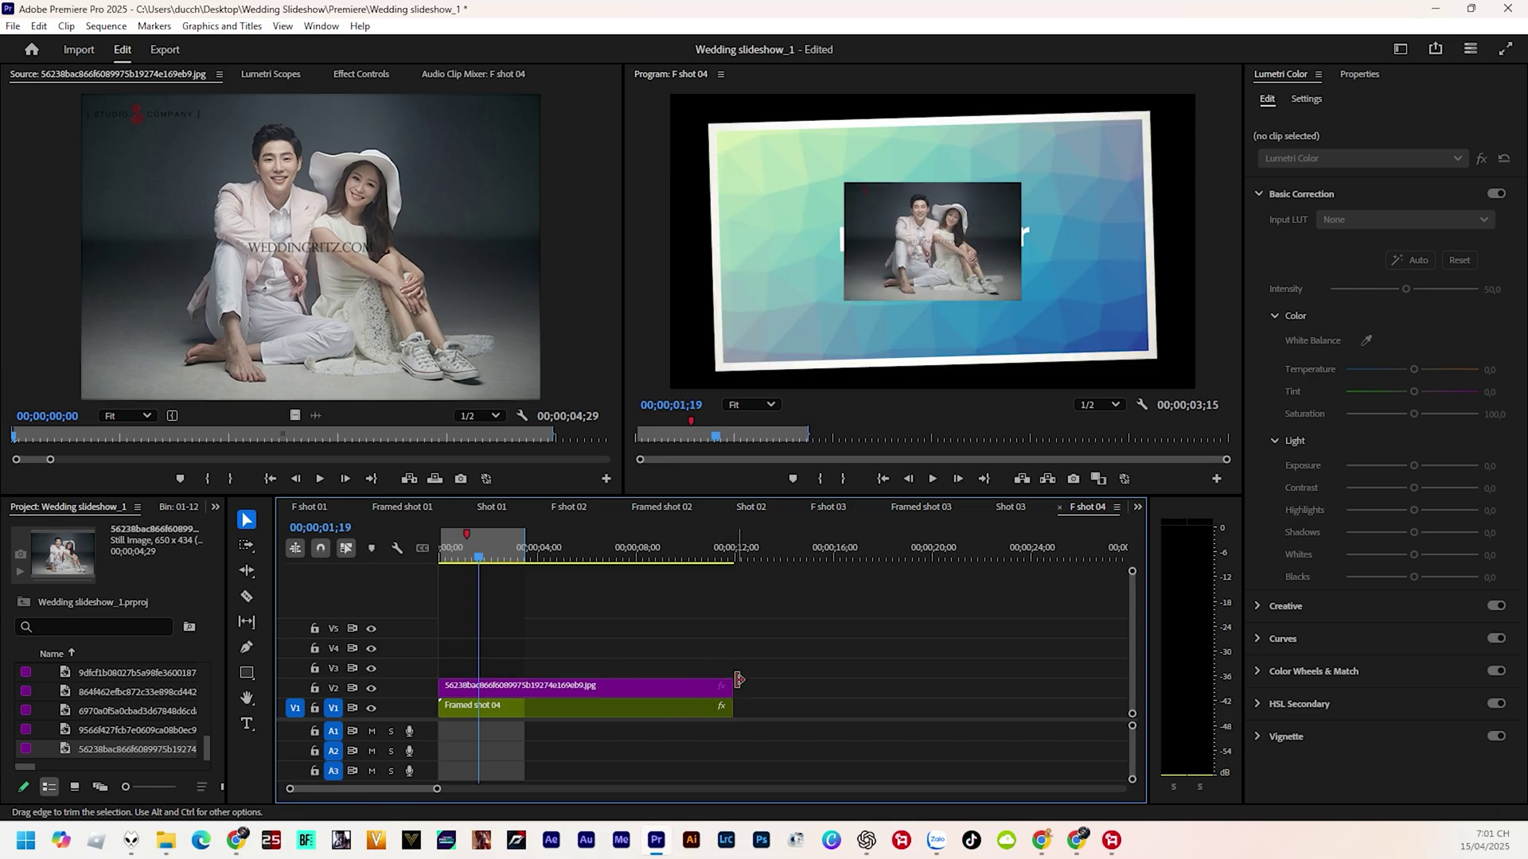
pyautogui.rightClick(698, 685)
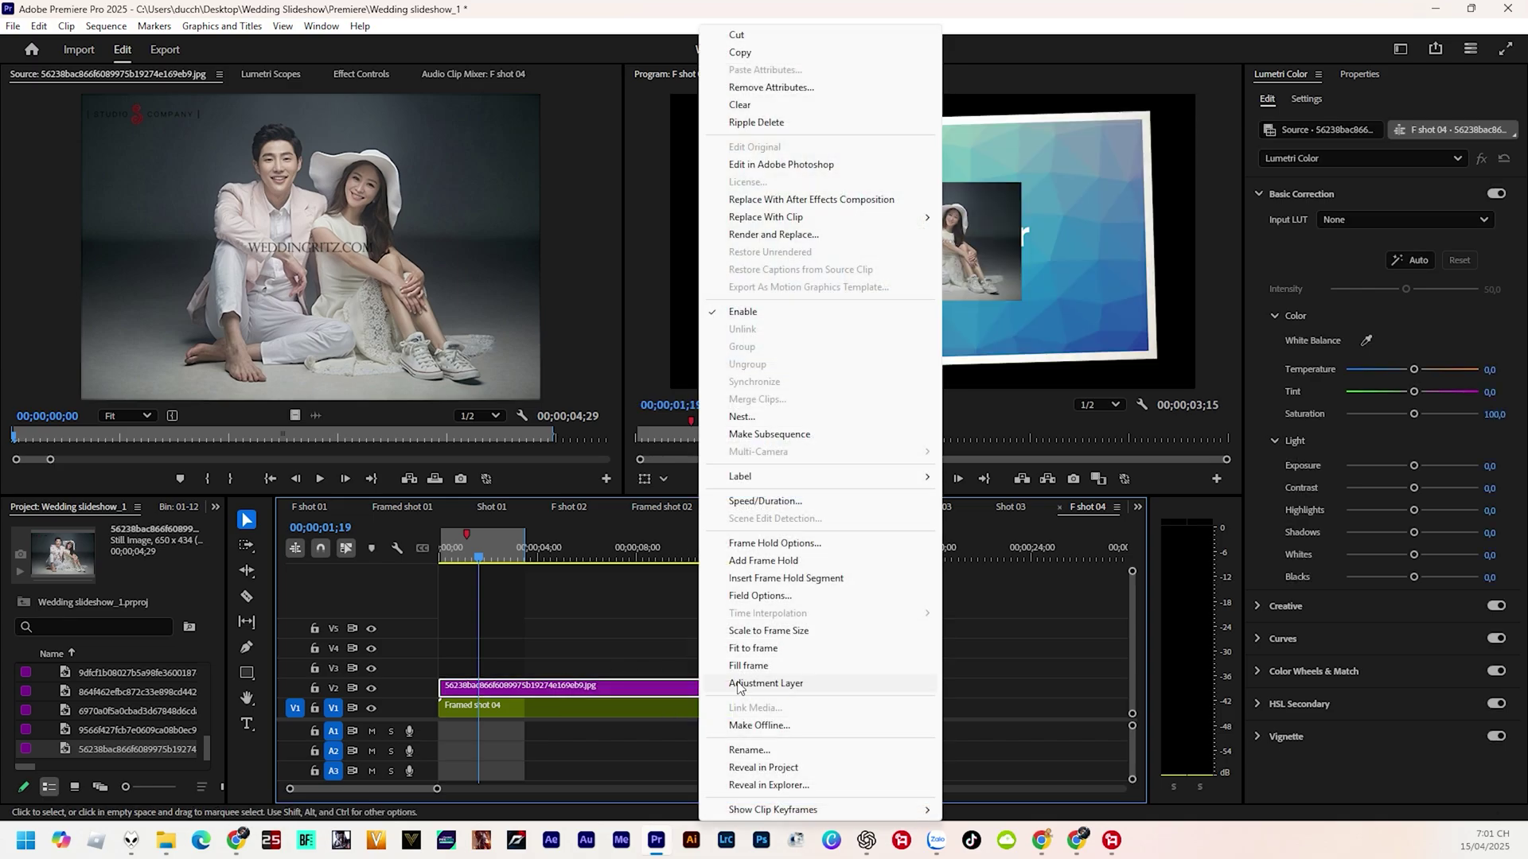
pyautogui.click(769, 631)
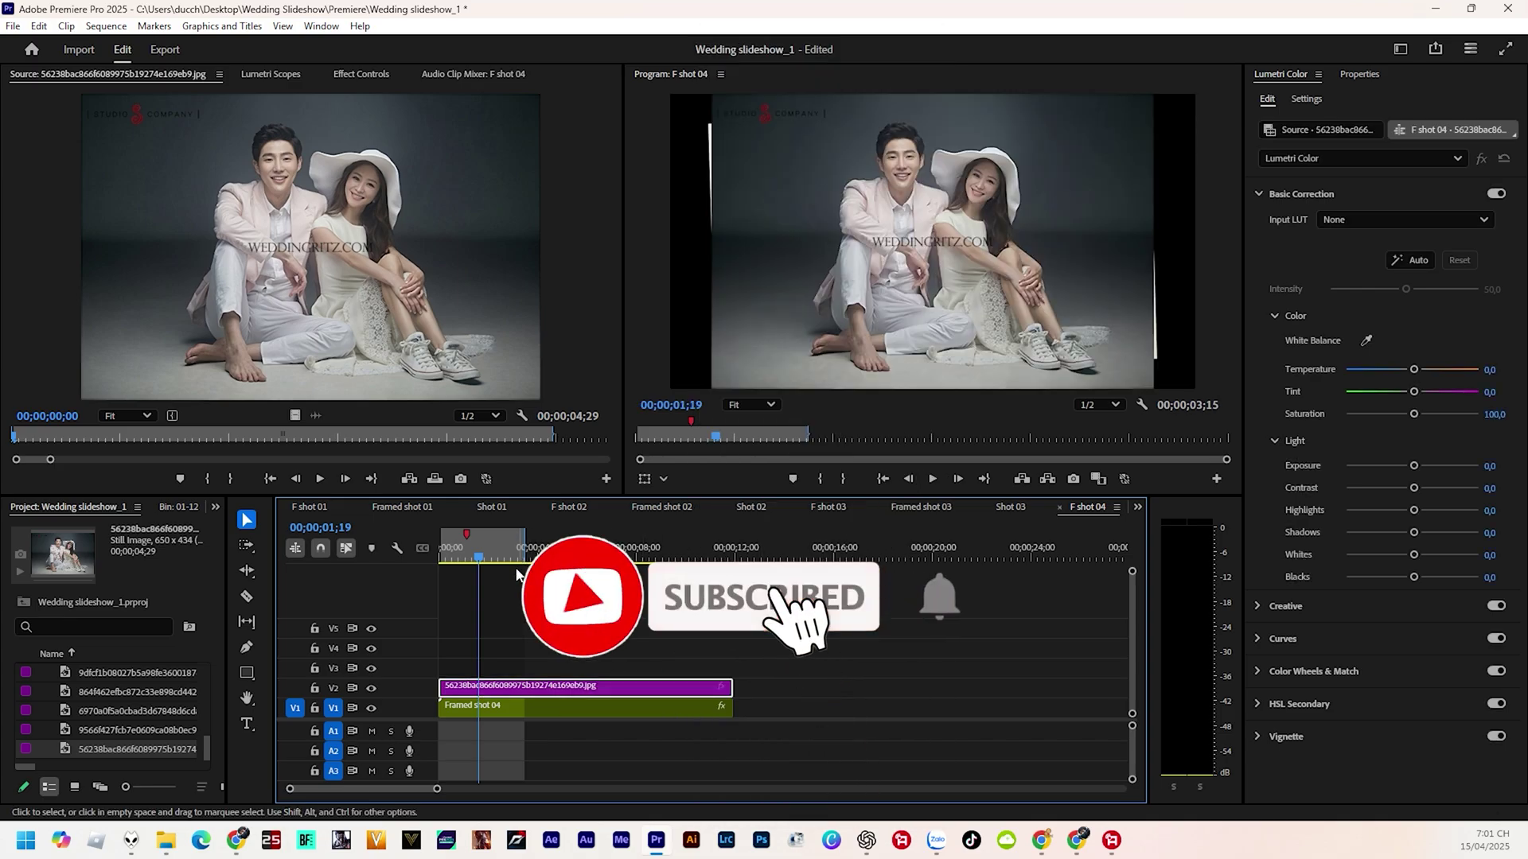
pyautogui.click(907, 354)
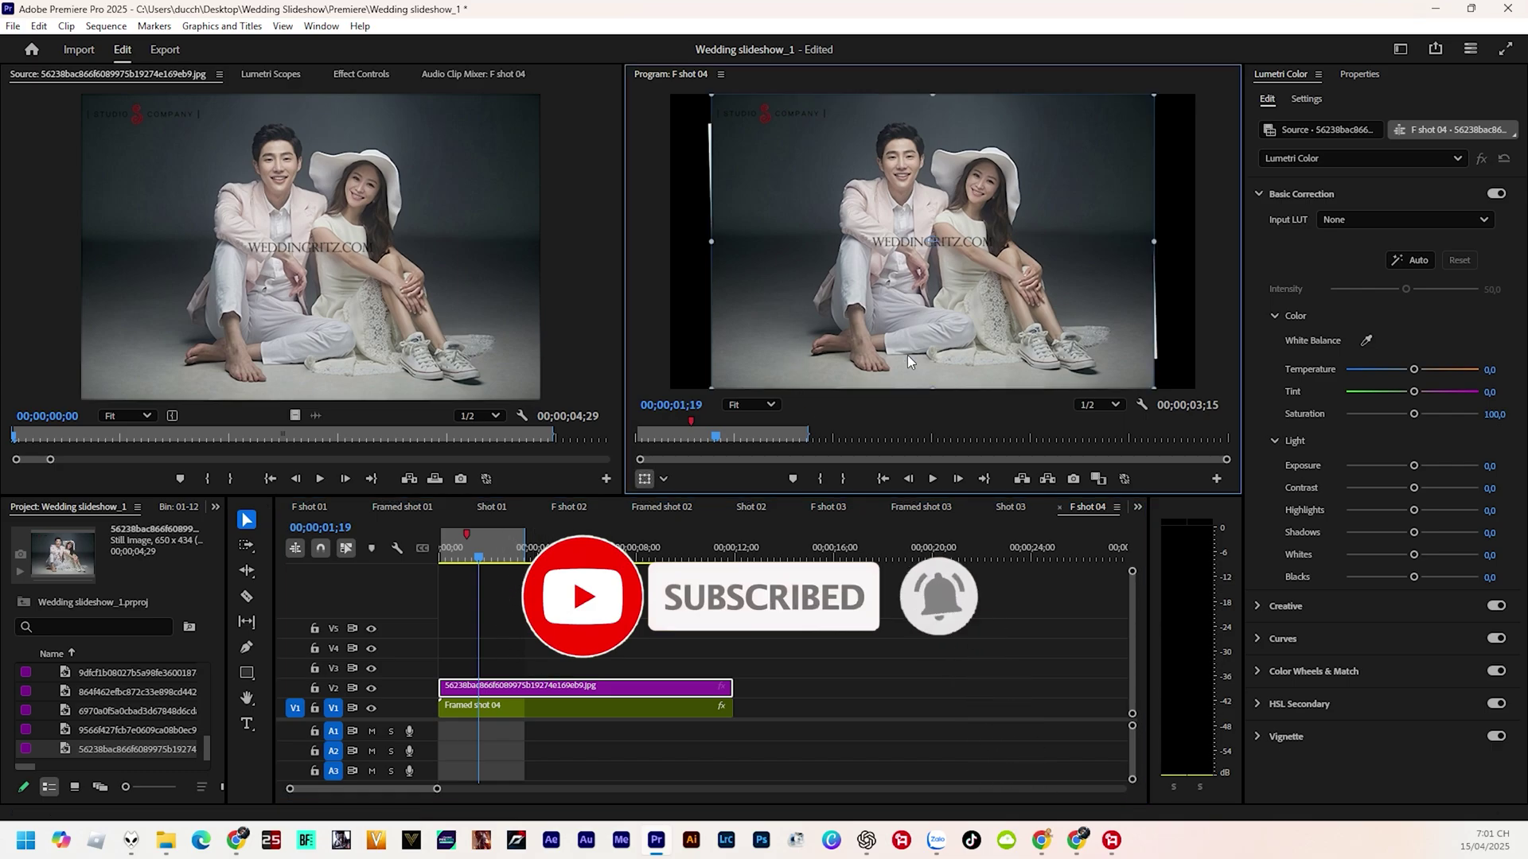
pyautogui.moveTo(1155, 240); pyautogui.dragTo(1196, 247)
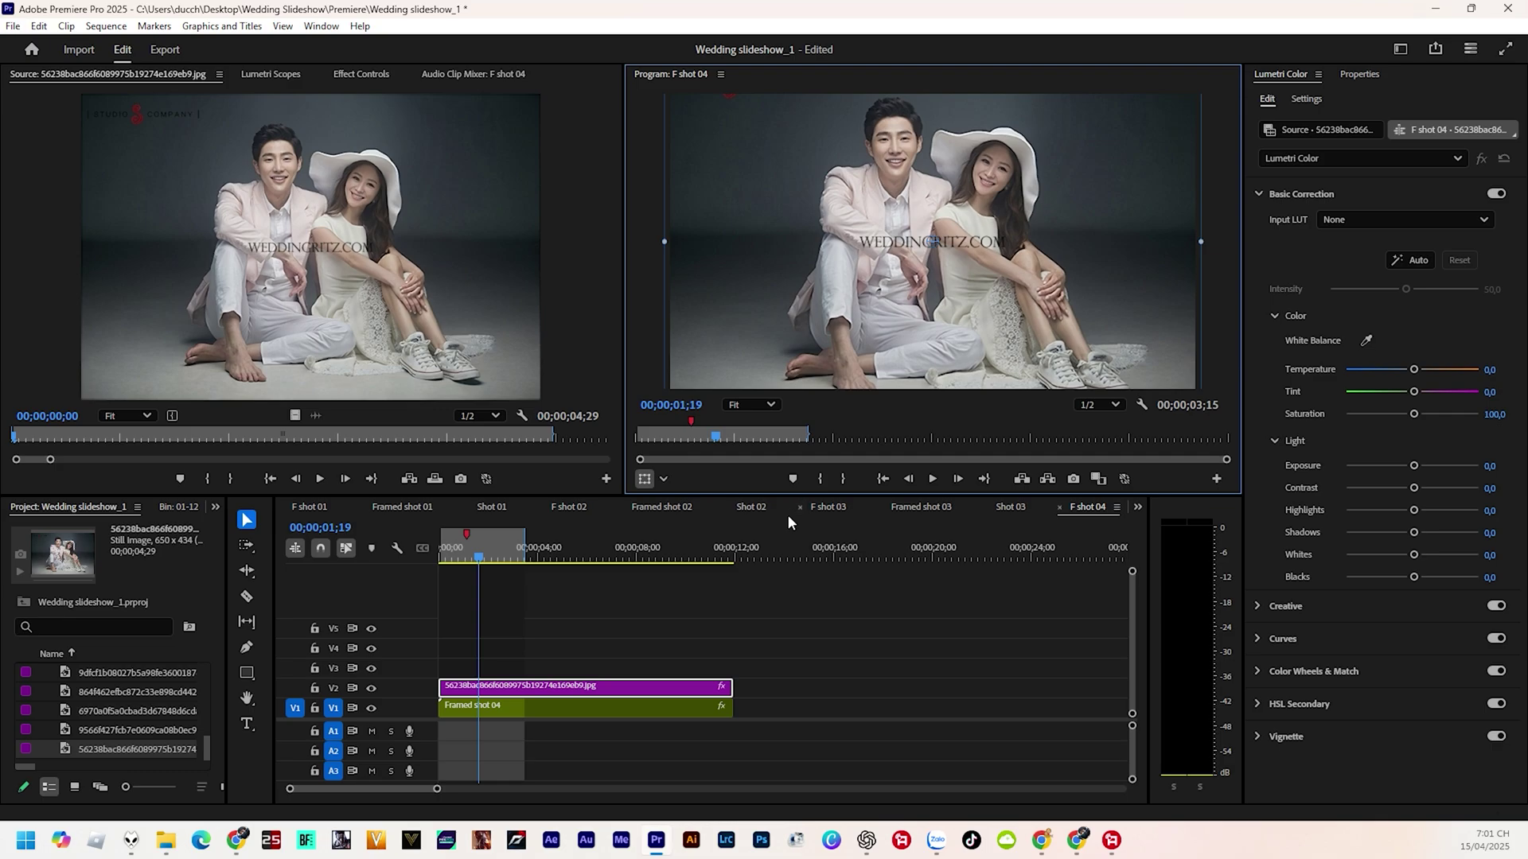
pyautogui.click(1137, 508)
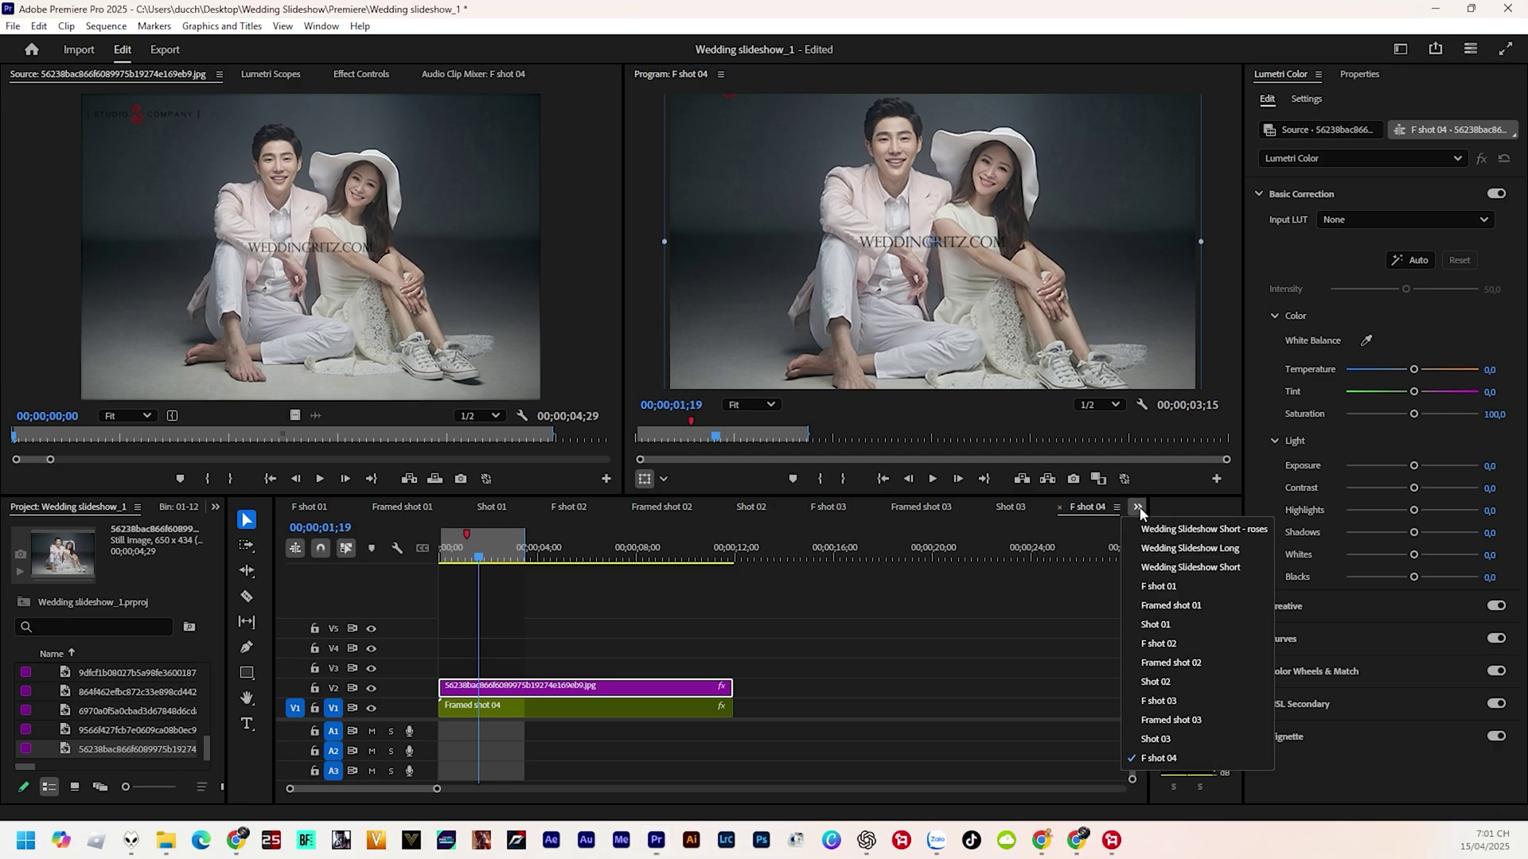
# - Switch to Wedding Slideshow Short and preview from the couple shot, stopping at 00;00;13;24
pyautogui.click(1164, 568)
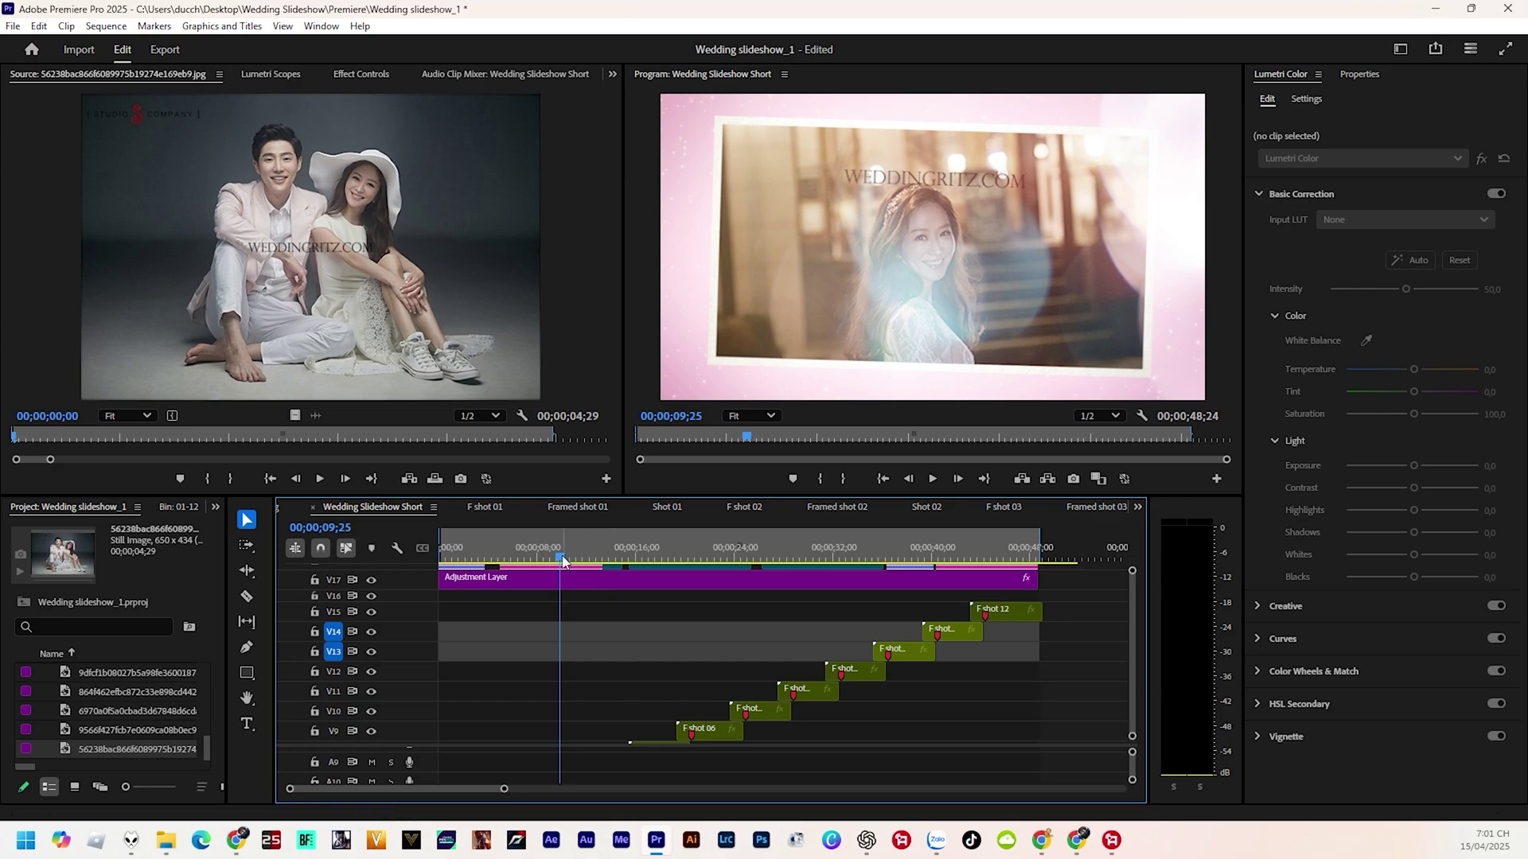
pyautogui.moveTo(561, 558)
pyautogui.mouseDown()
pyautogui.moveTo(598, 570)
pyautogui.moveTo(522, 577)
pyautogui.mouseUp()
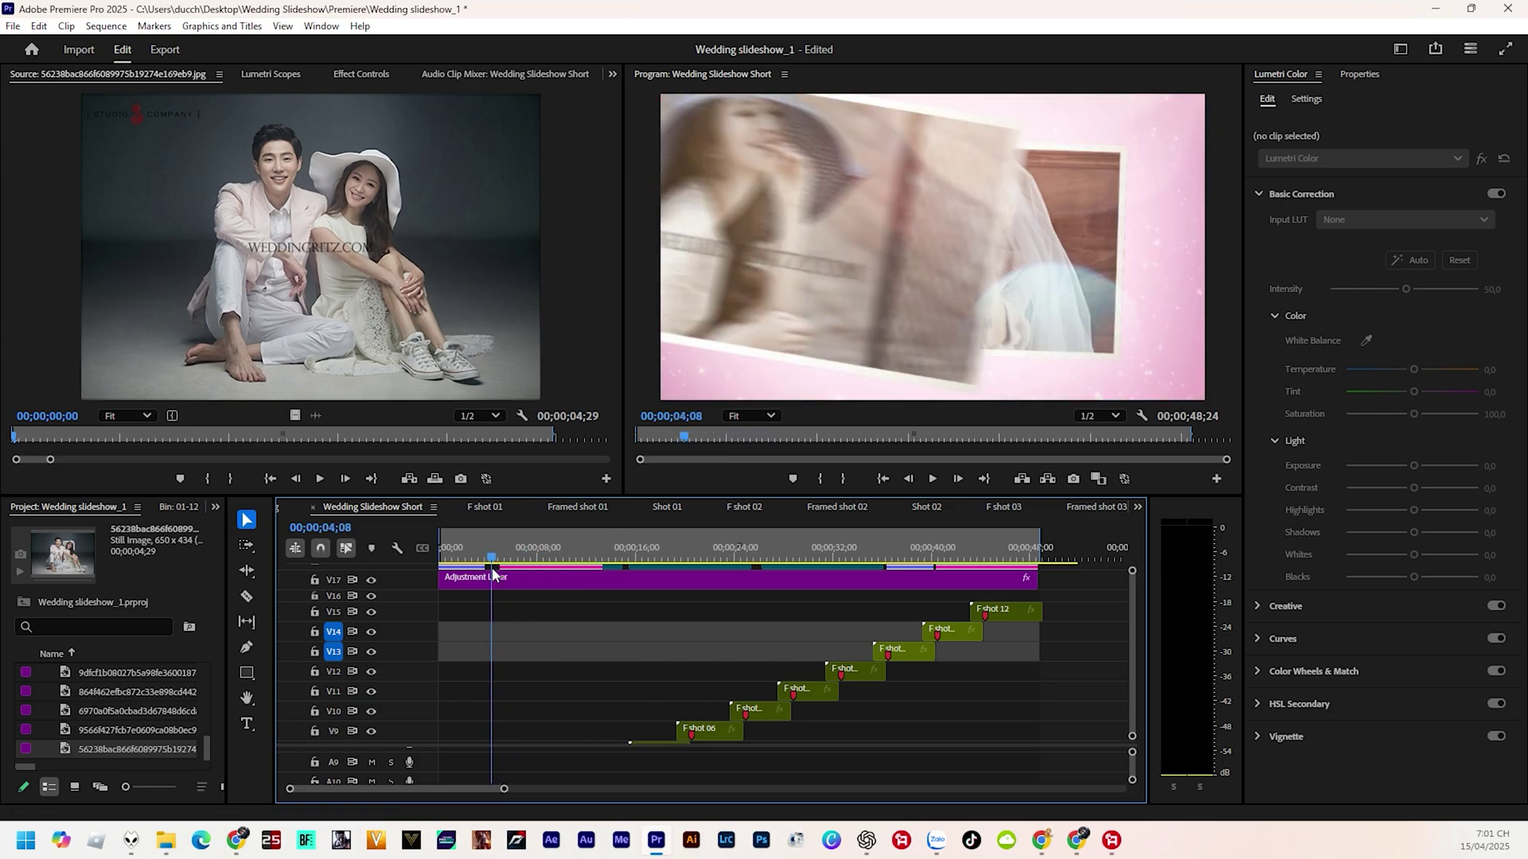
pyautogui.press('space')
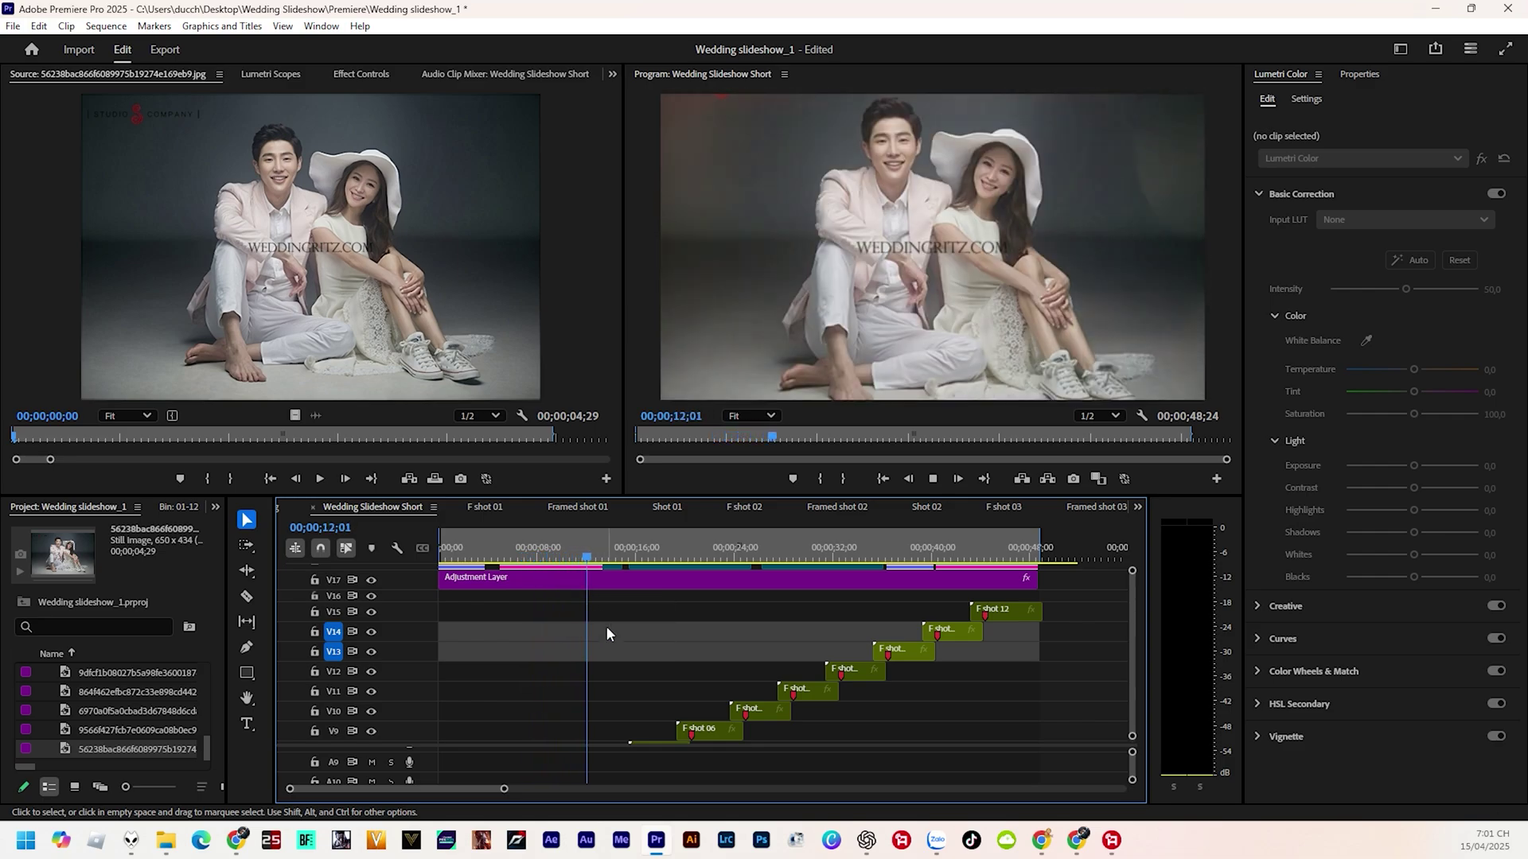
pyautogui.press('space')
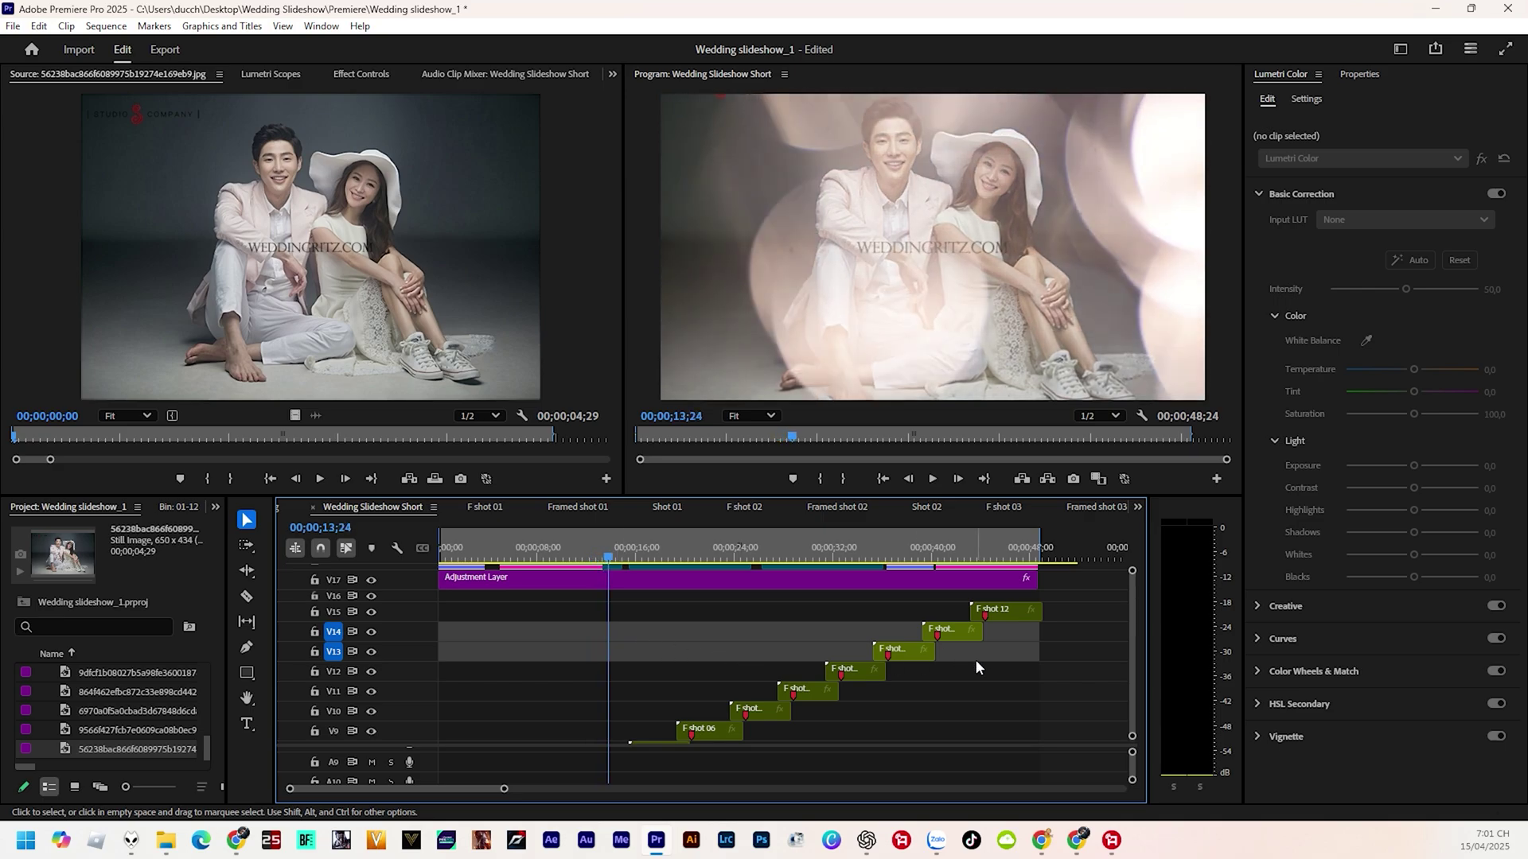
pyautogui.click(215, 509)
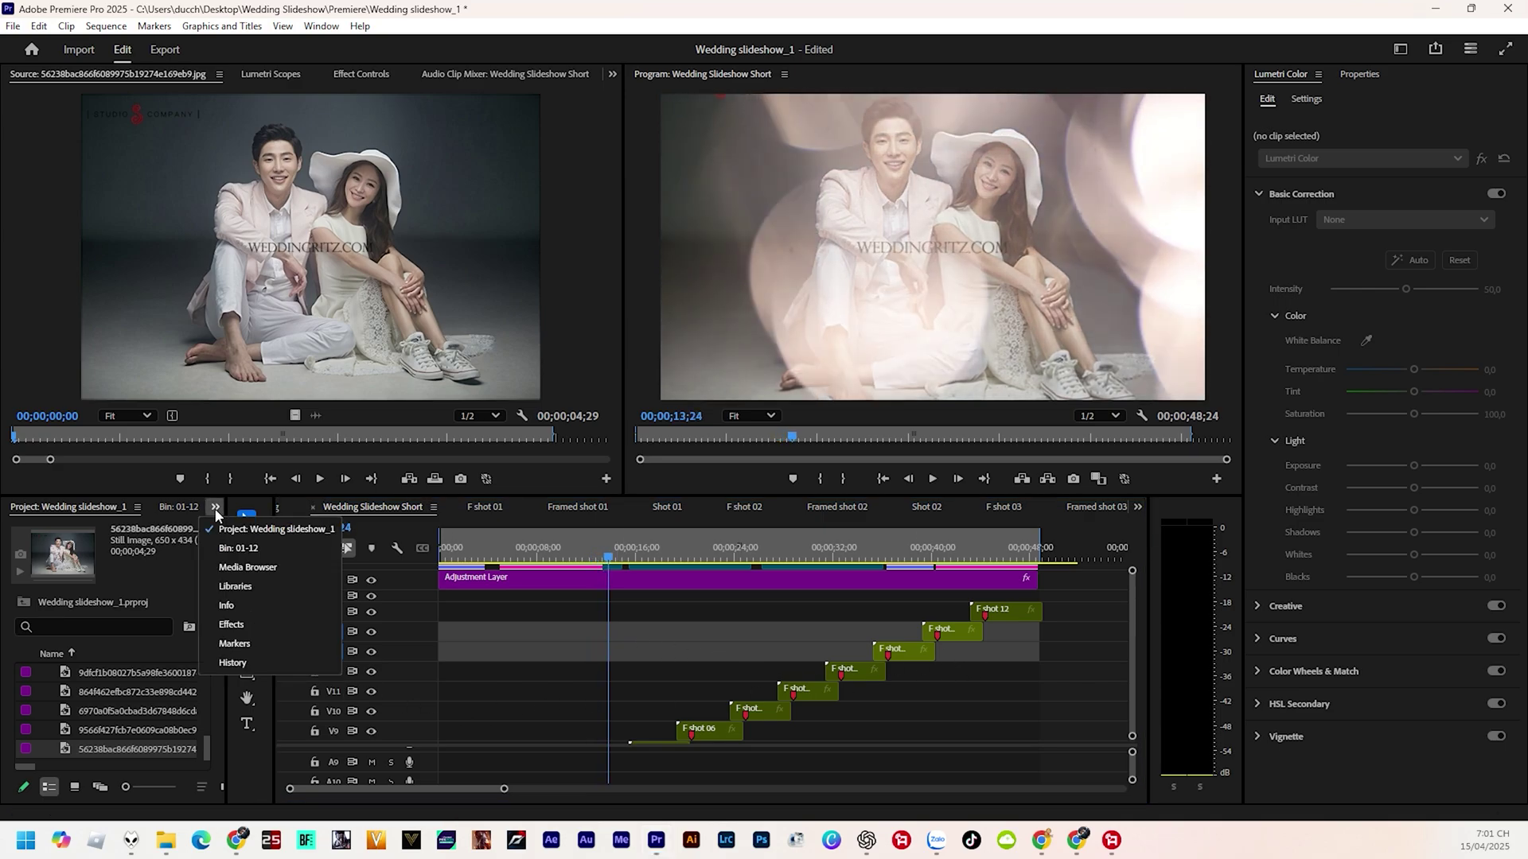
# - In Bin: 01-12, drill through F shot 05 and Framed shot 05 into Shot 05, then show the Project panel again
pyautogui.click(231, 549)
pyautogui.scroll(-1, 112, 696)
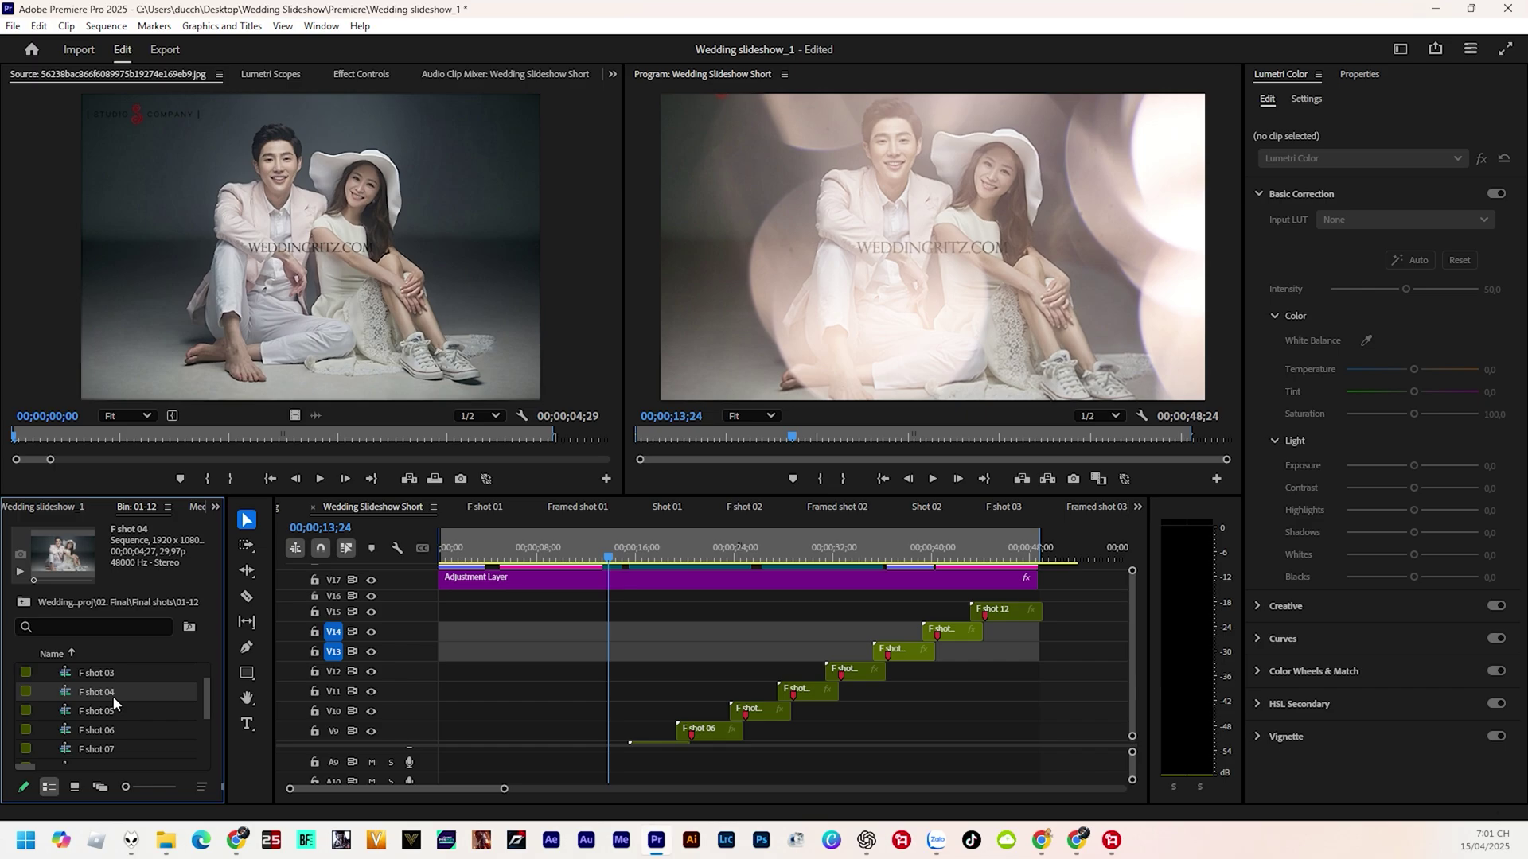
pyautogui.scroll(-1, 113, 695)
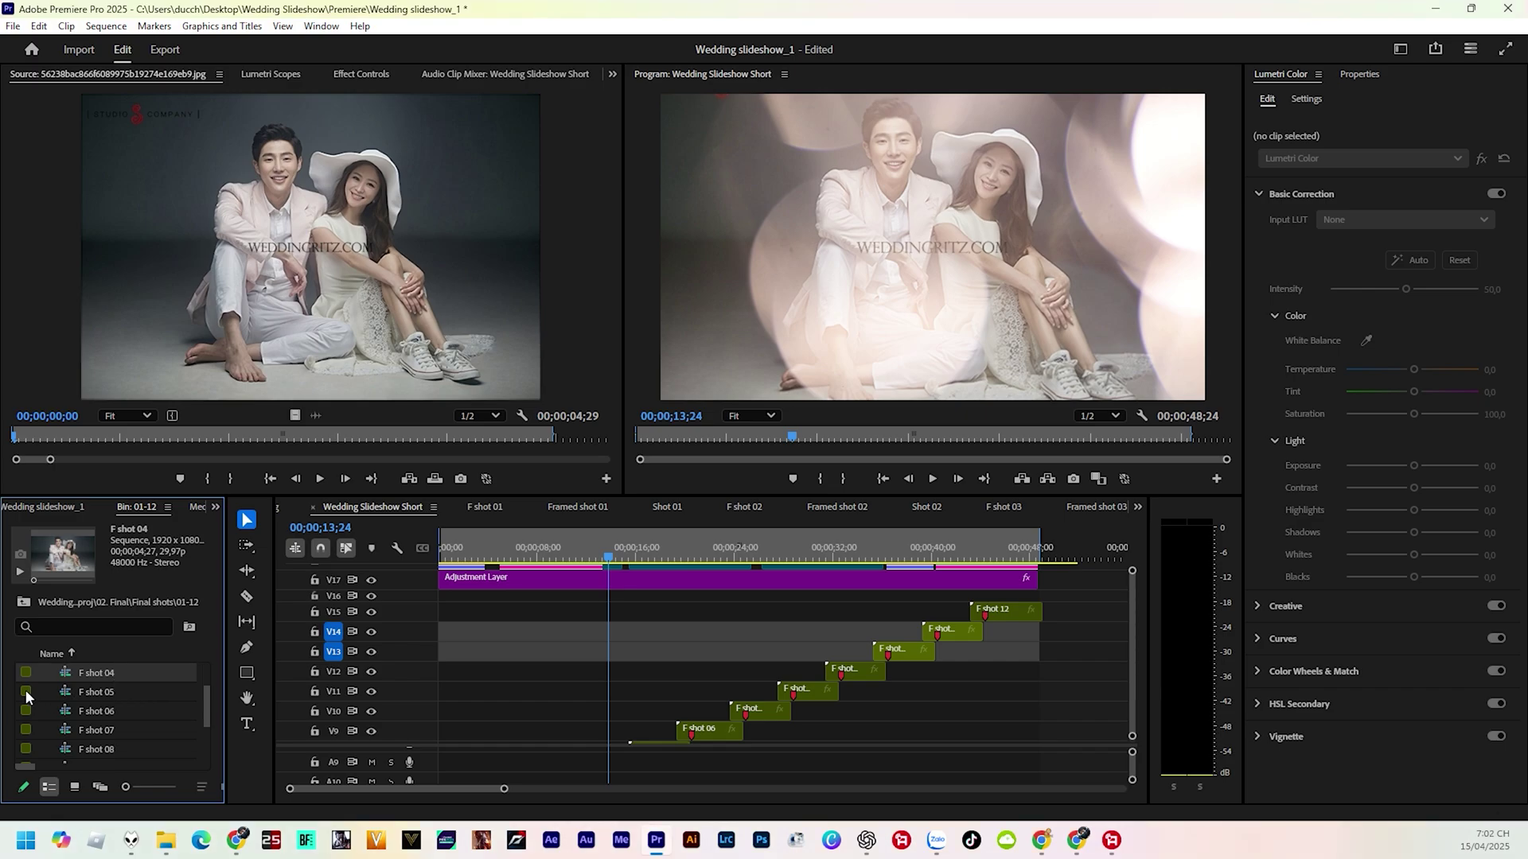
pyautogui.doubleClick(26, 693)
pyautogui.doubleClick(482, 709)
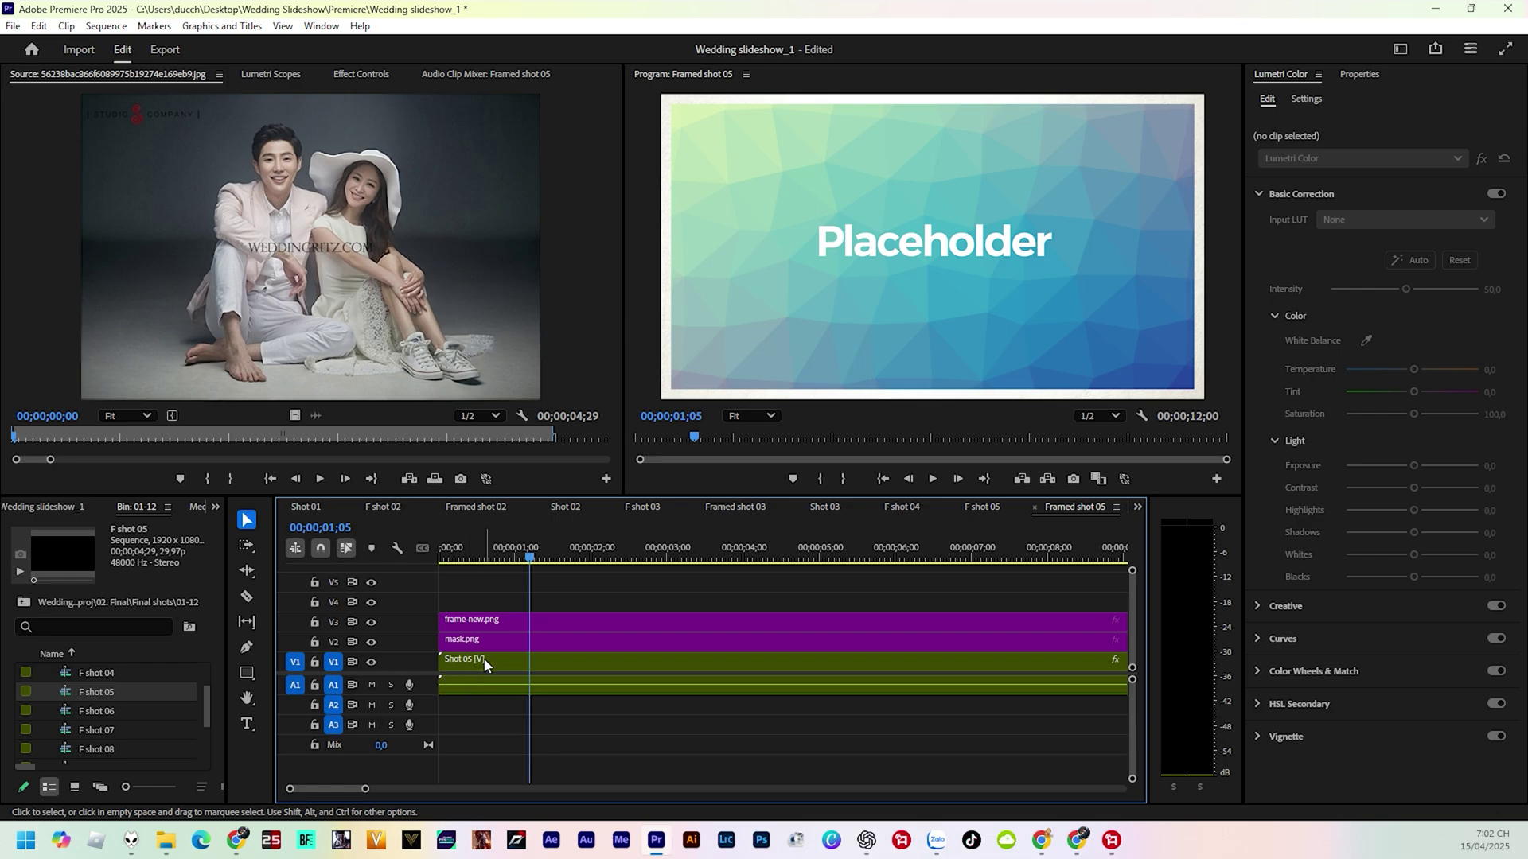
pyautogui.doubleClick(484, 659)
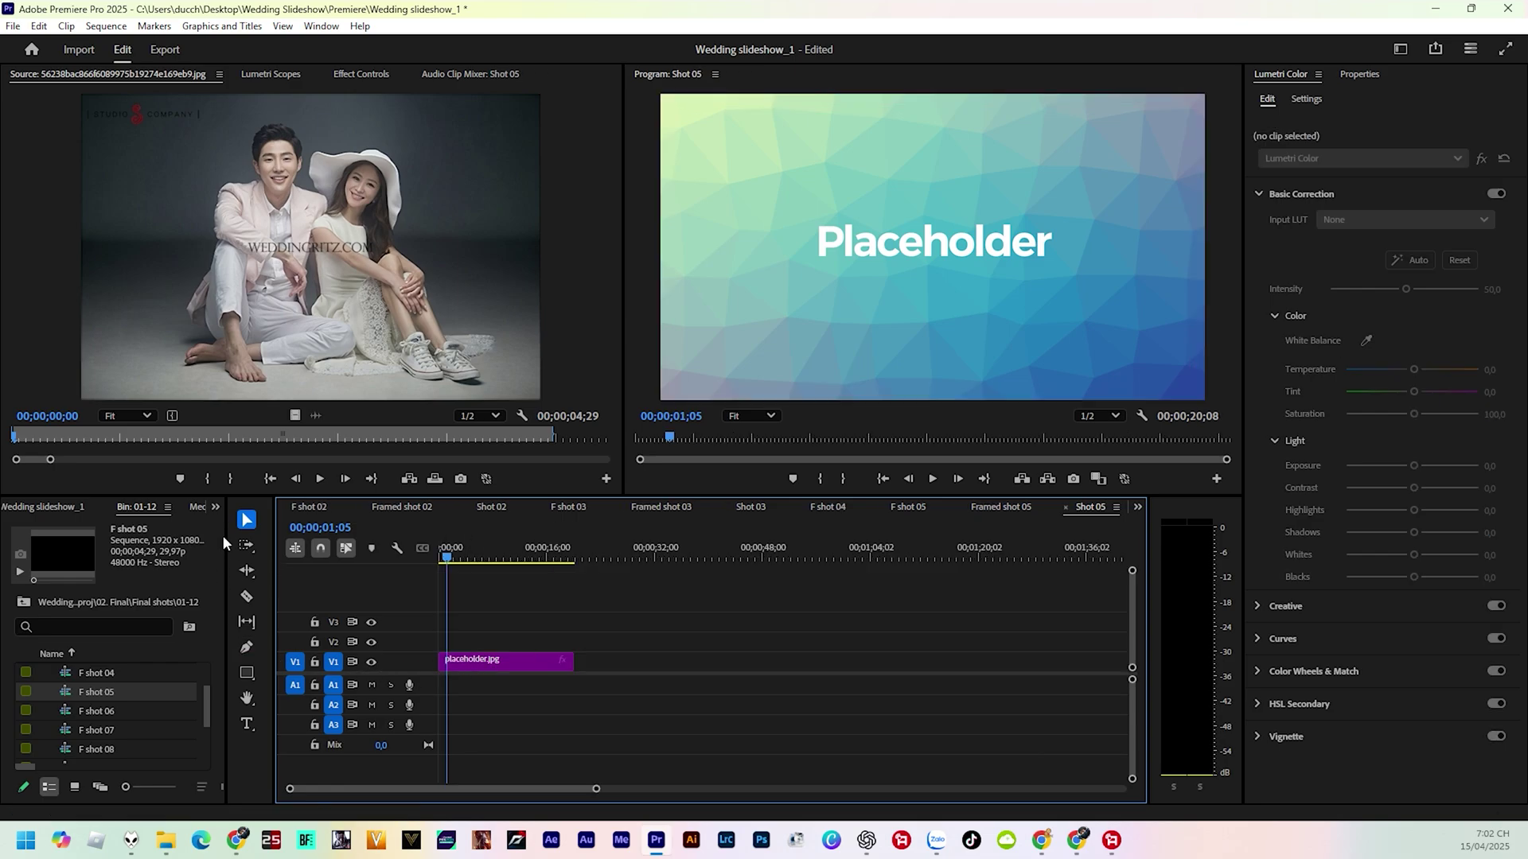
pyautogui.click(215, 507)
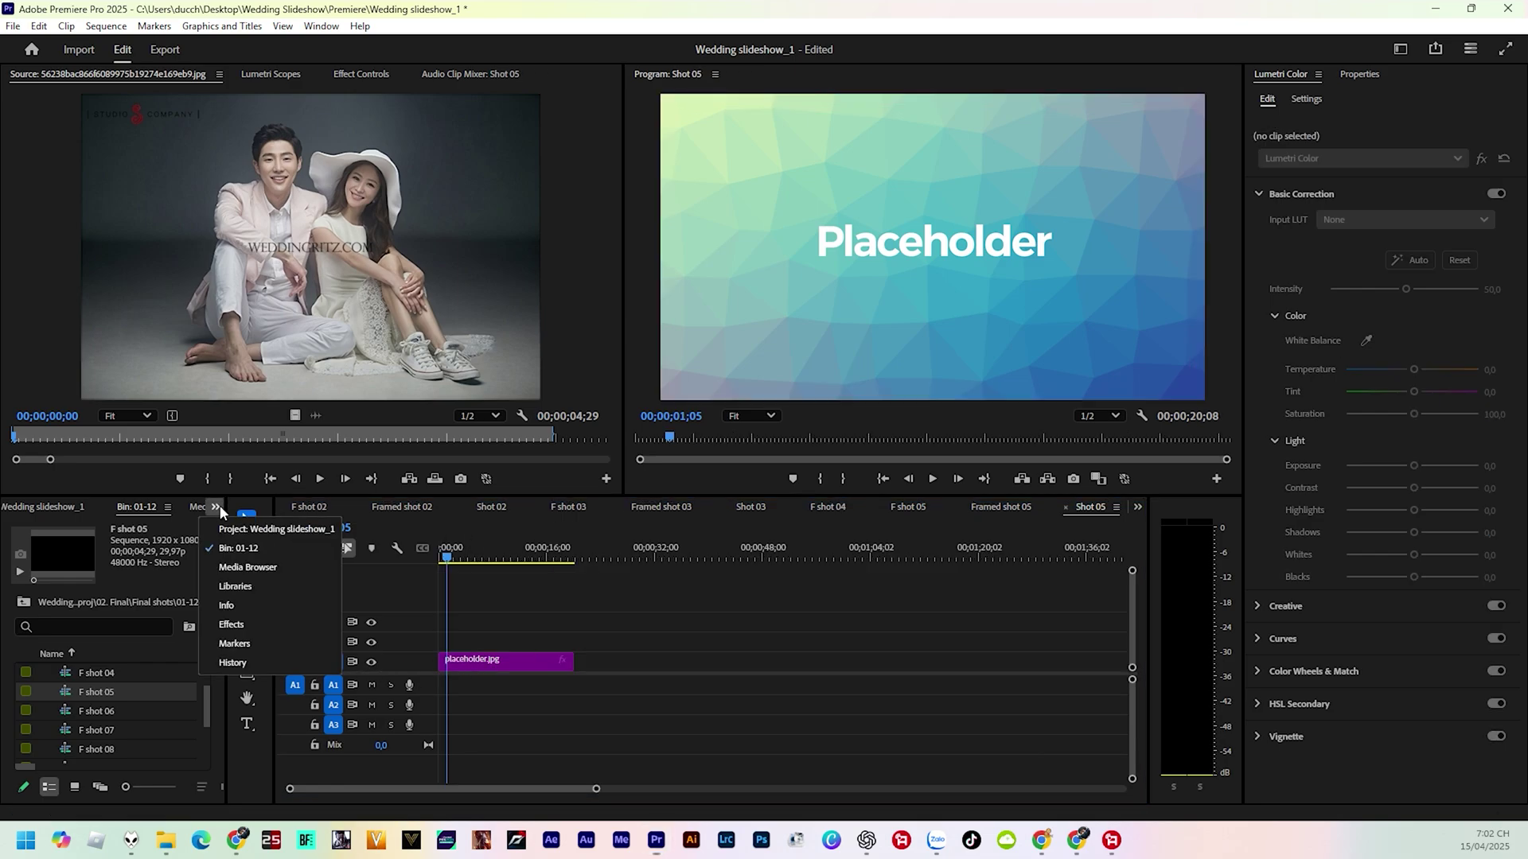
pyautogui.click(269, 530)
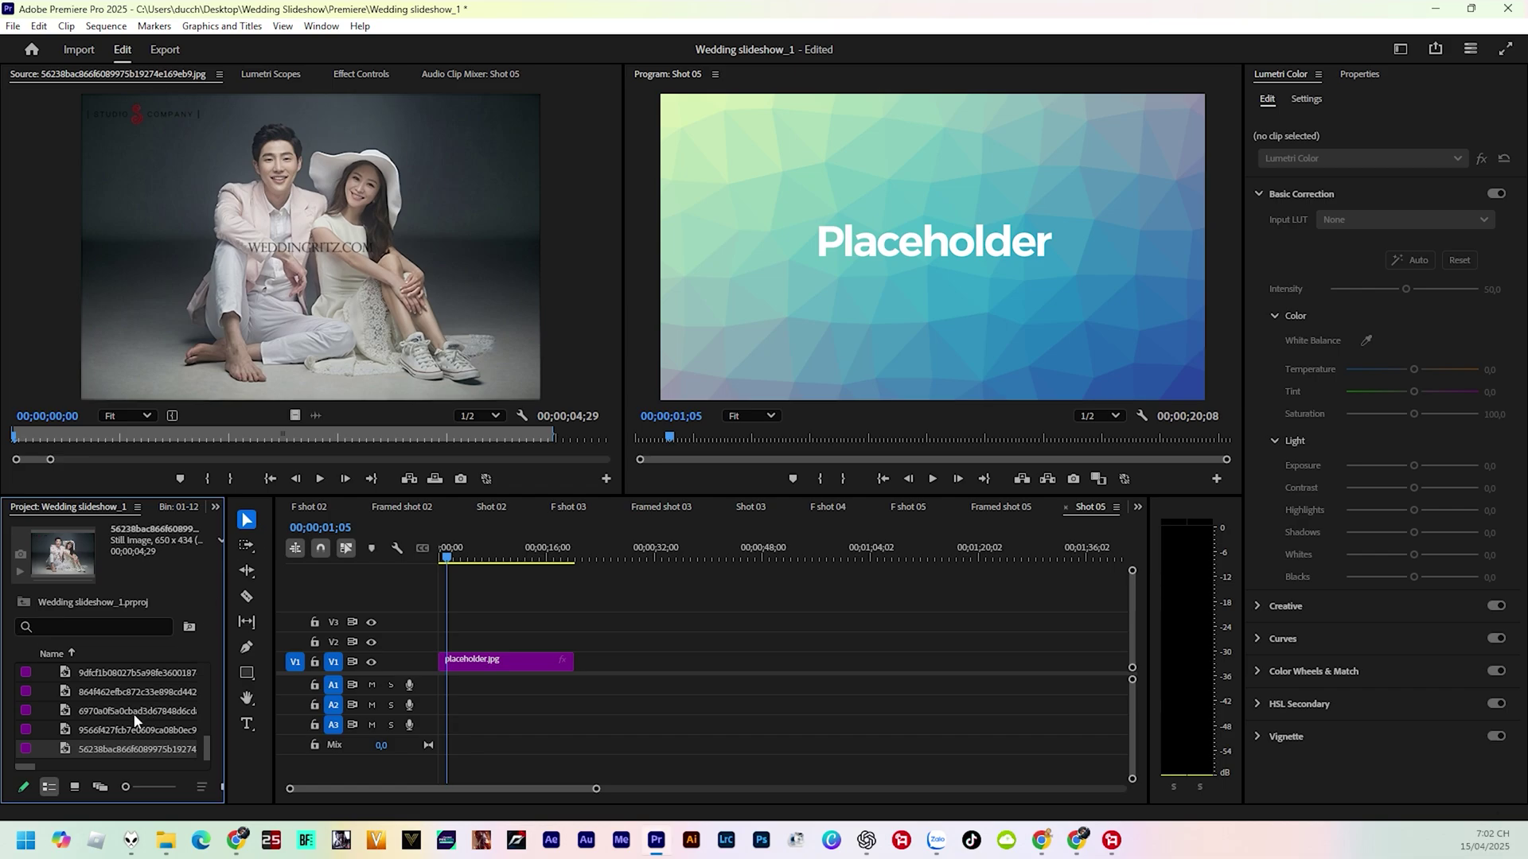
# - Preview the imported wedding photos to find the couple-on-wooden-floor photo
pyautogui.doubleClick(25, 692)
pyautogui.scroll(1, 26, 693)
pyautogui.doubleClick(26, 692)
pyautogui.scroll(2, 26, 693)
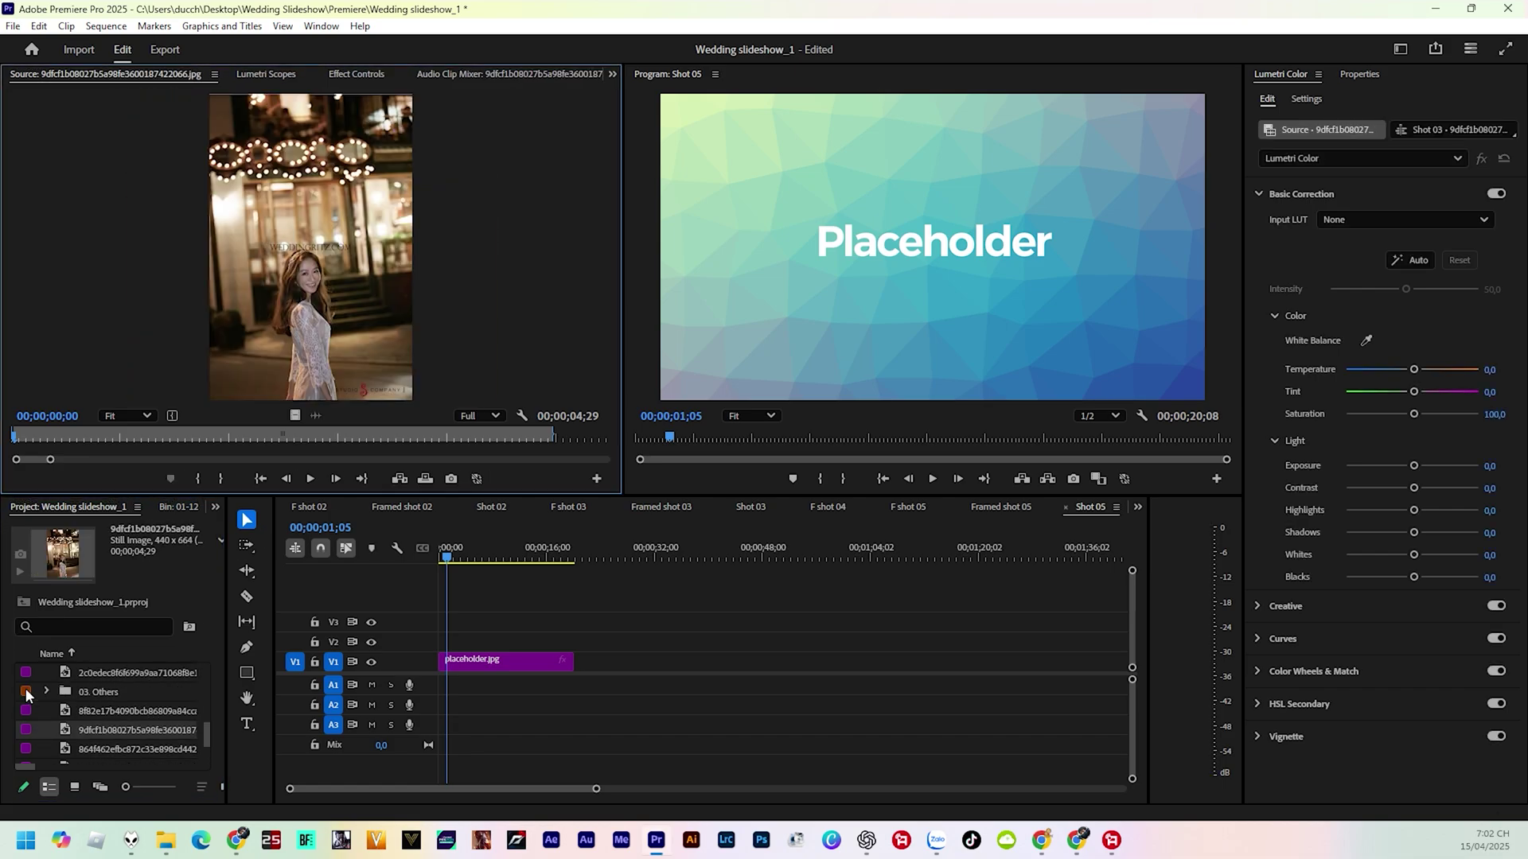
pyautogui.doubleClick(28, 674)
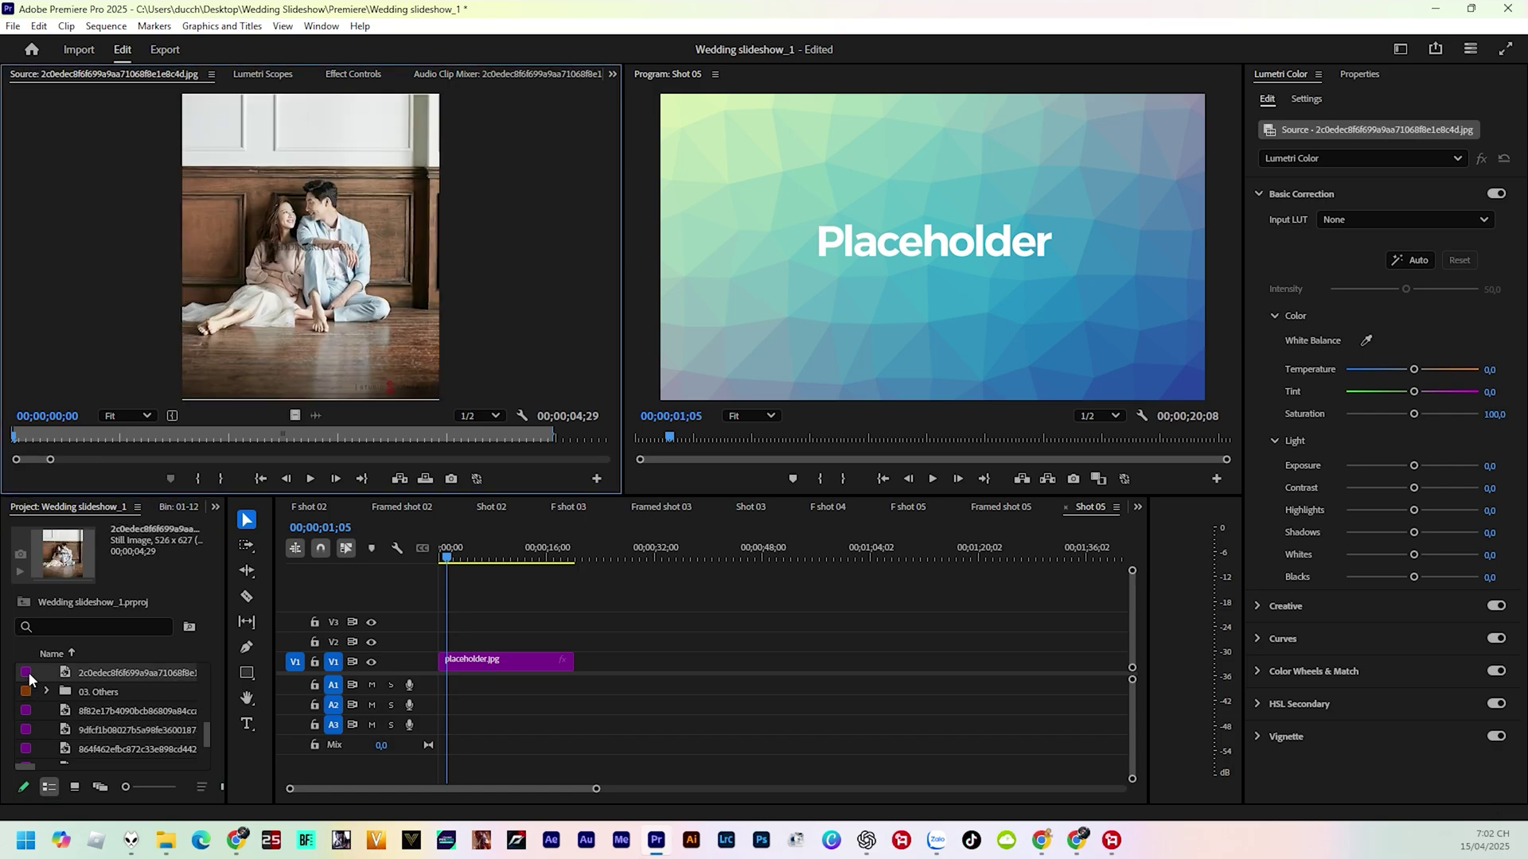
# - Place the wooden-floor couple photo on V2 over placeholder.jpg, Scale to Frame Size, and enlarge it to fill the width
pyautogui.moveTo(27, 669); pyautogui.dragTo(585, 640)
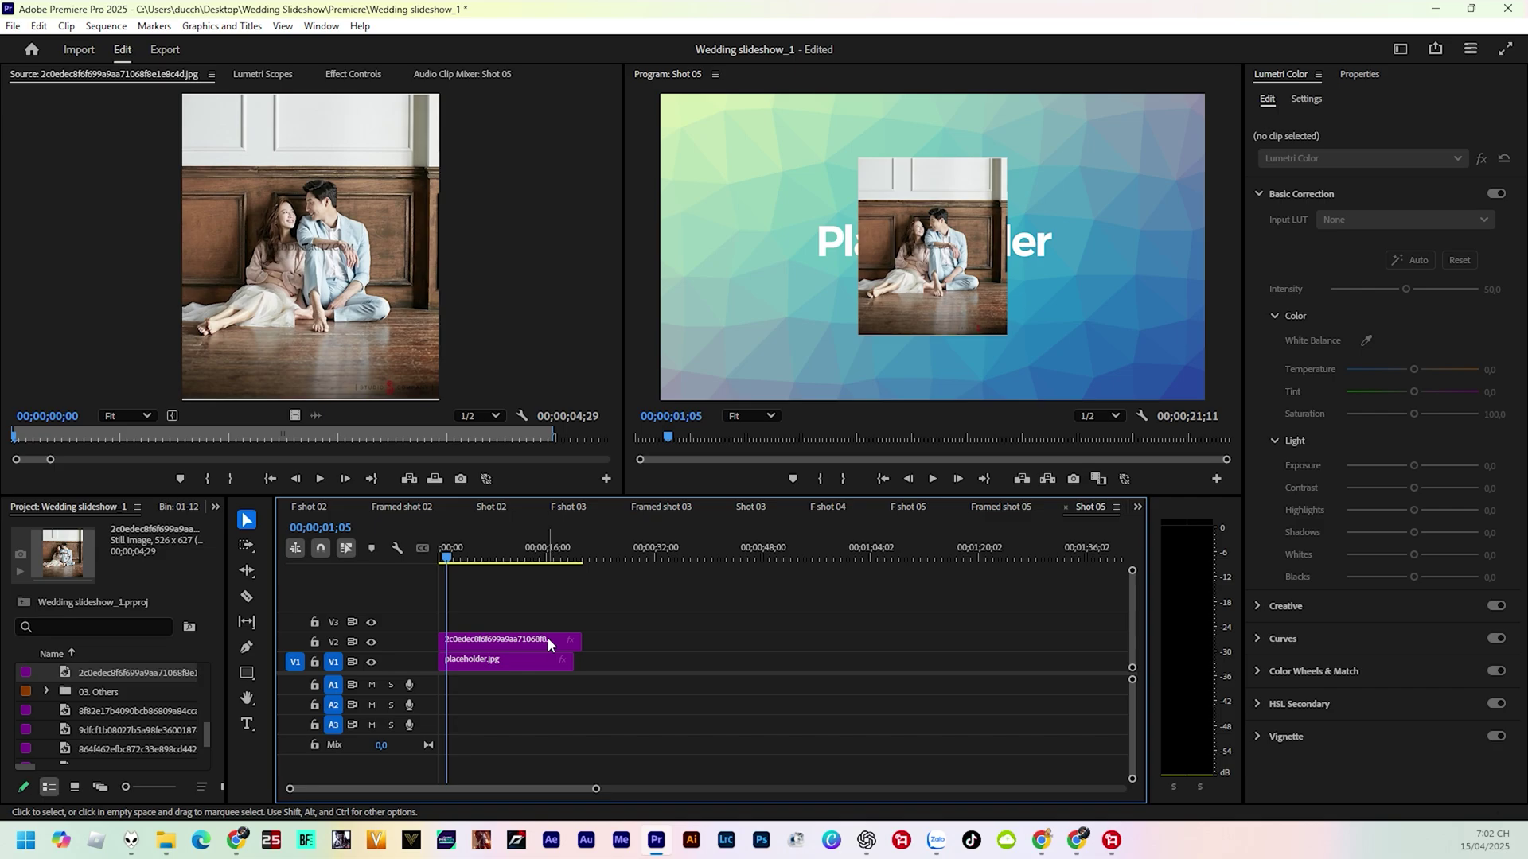
pyautogui.rightClick(539, 639)
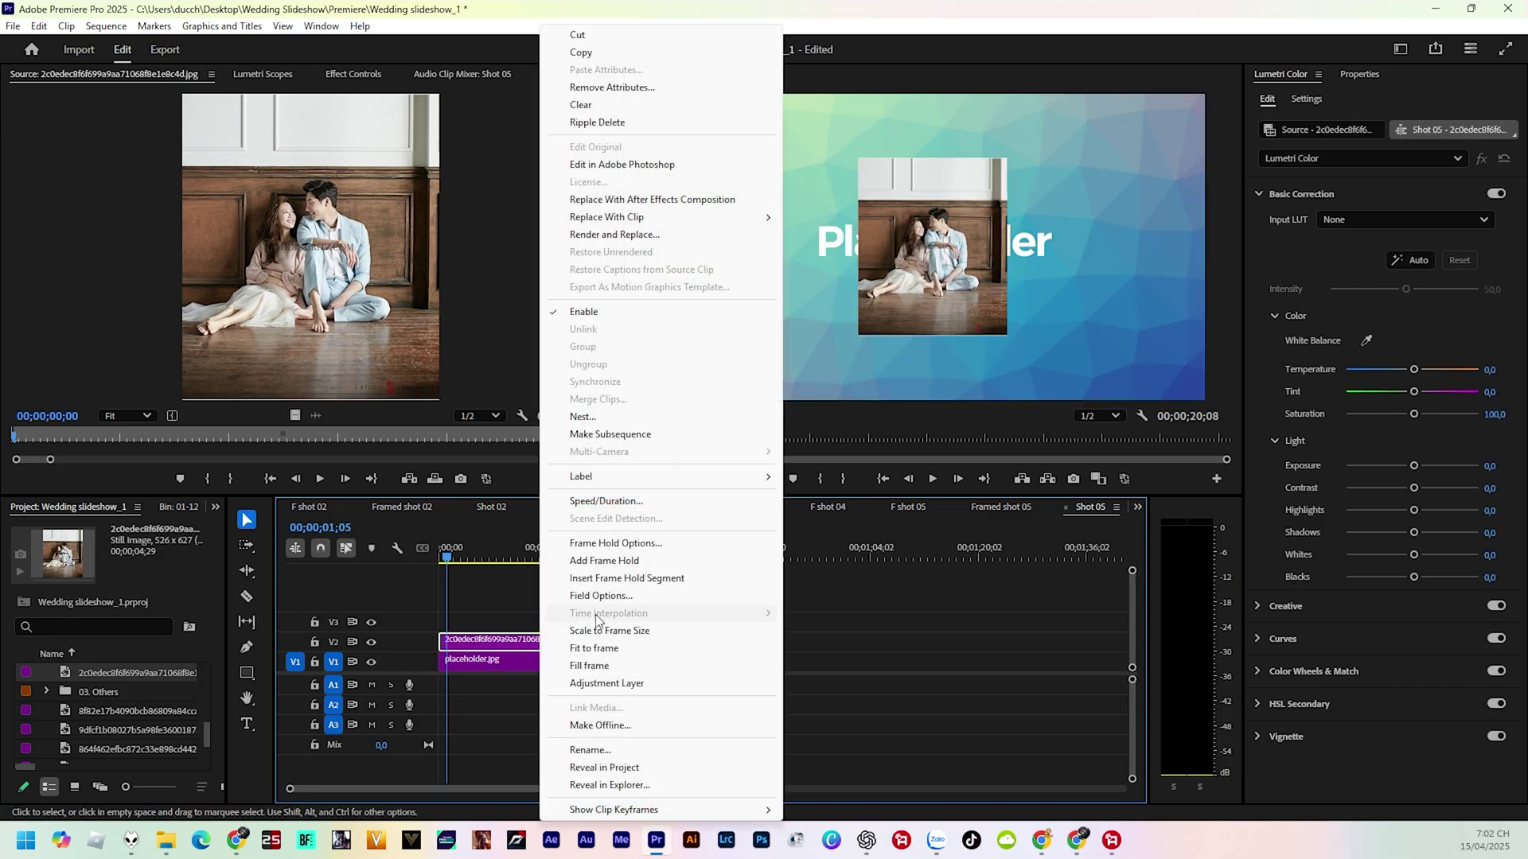
pyautogui.click(601, 630)
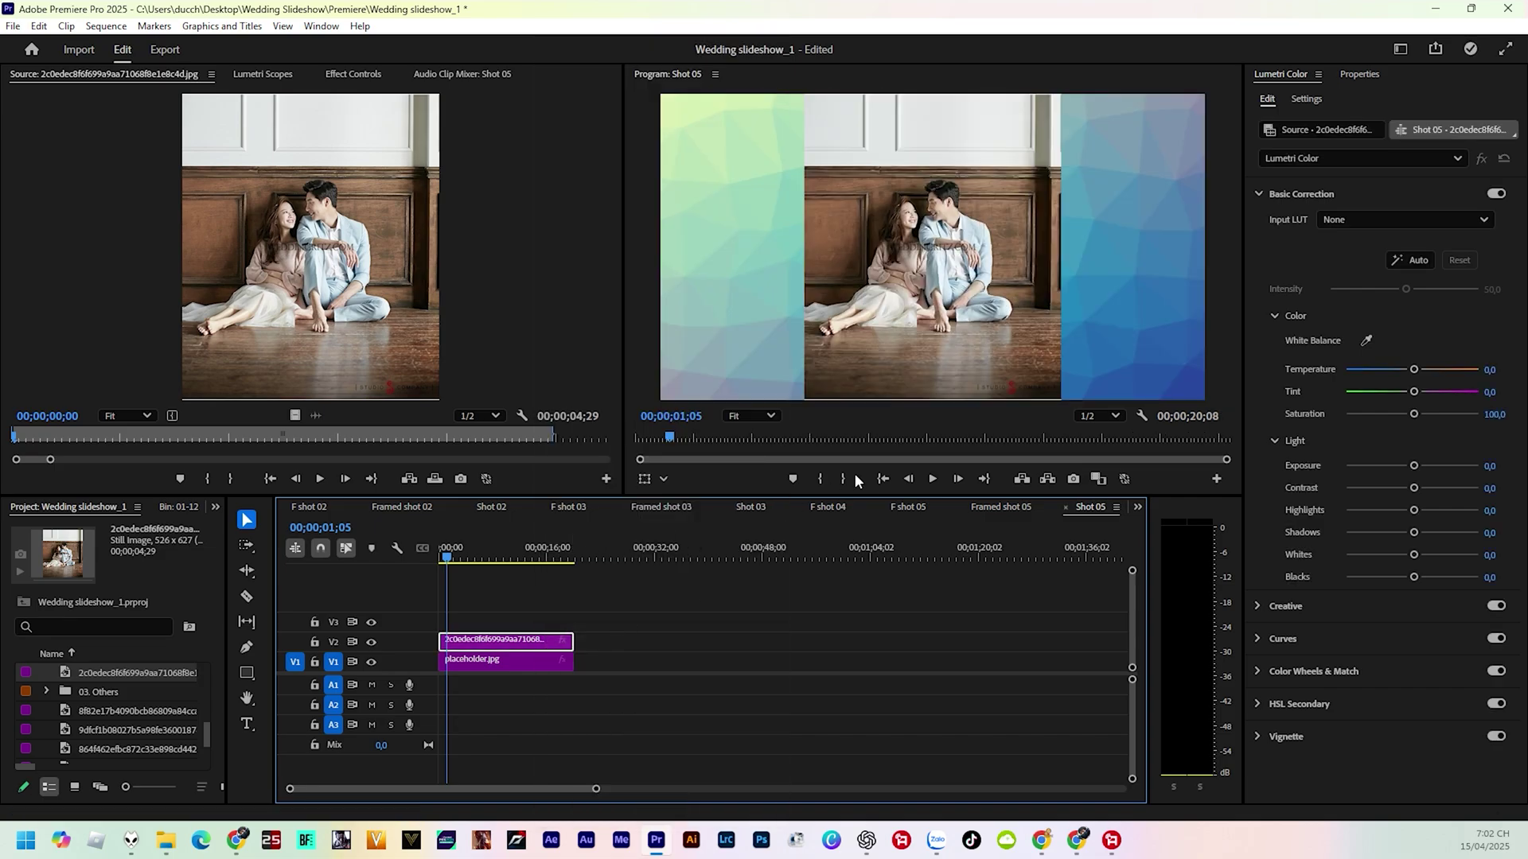
pyautogui.moveTo(1061, 246); pyautogui.dragTo(1208, 254)
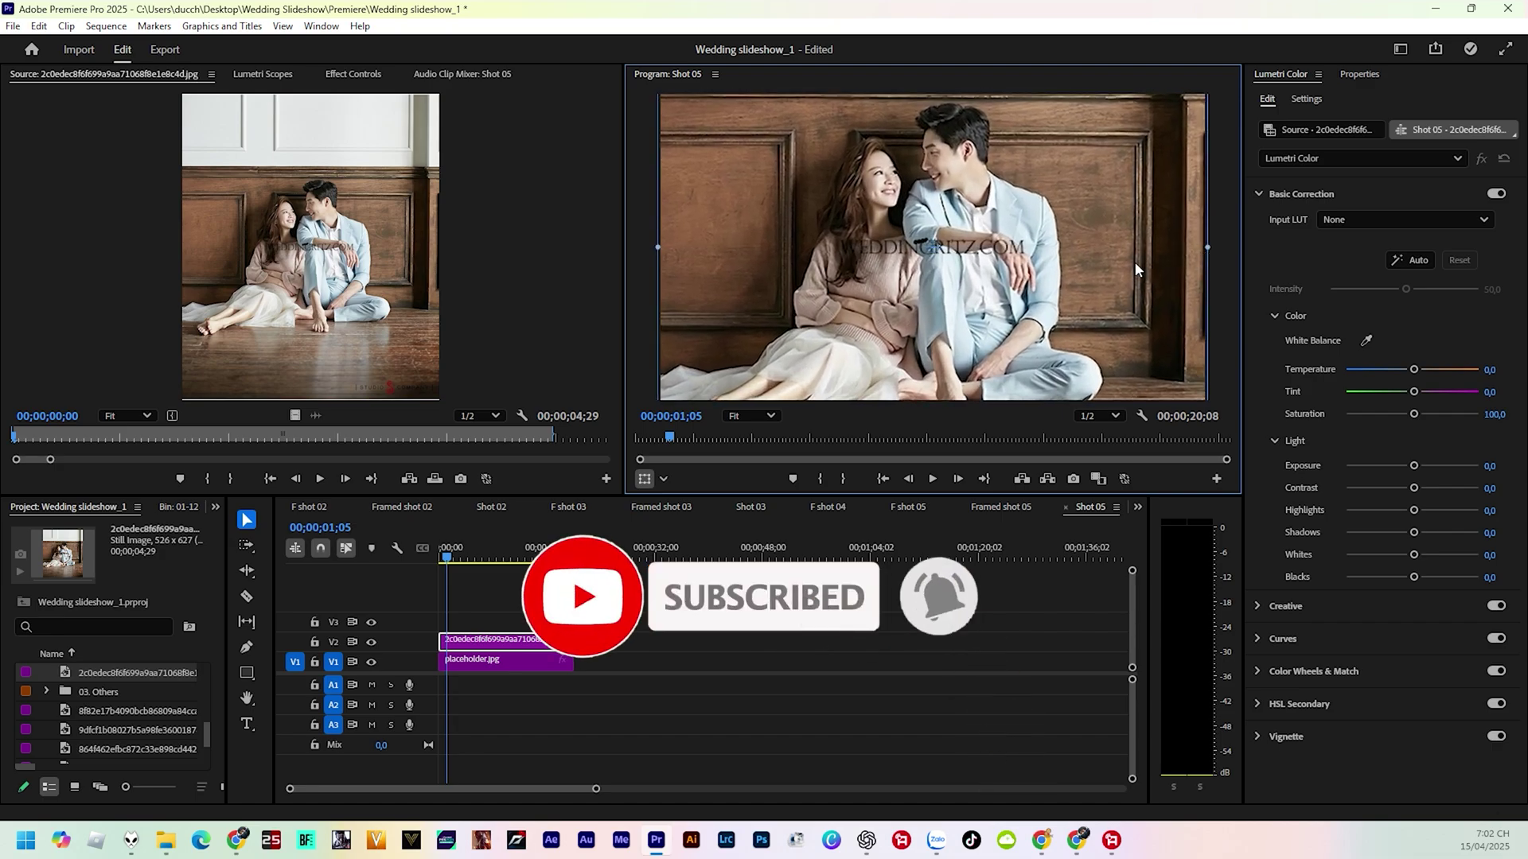
pyautogui.click(756, 625)
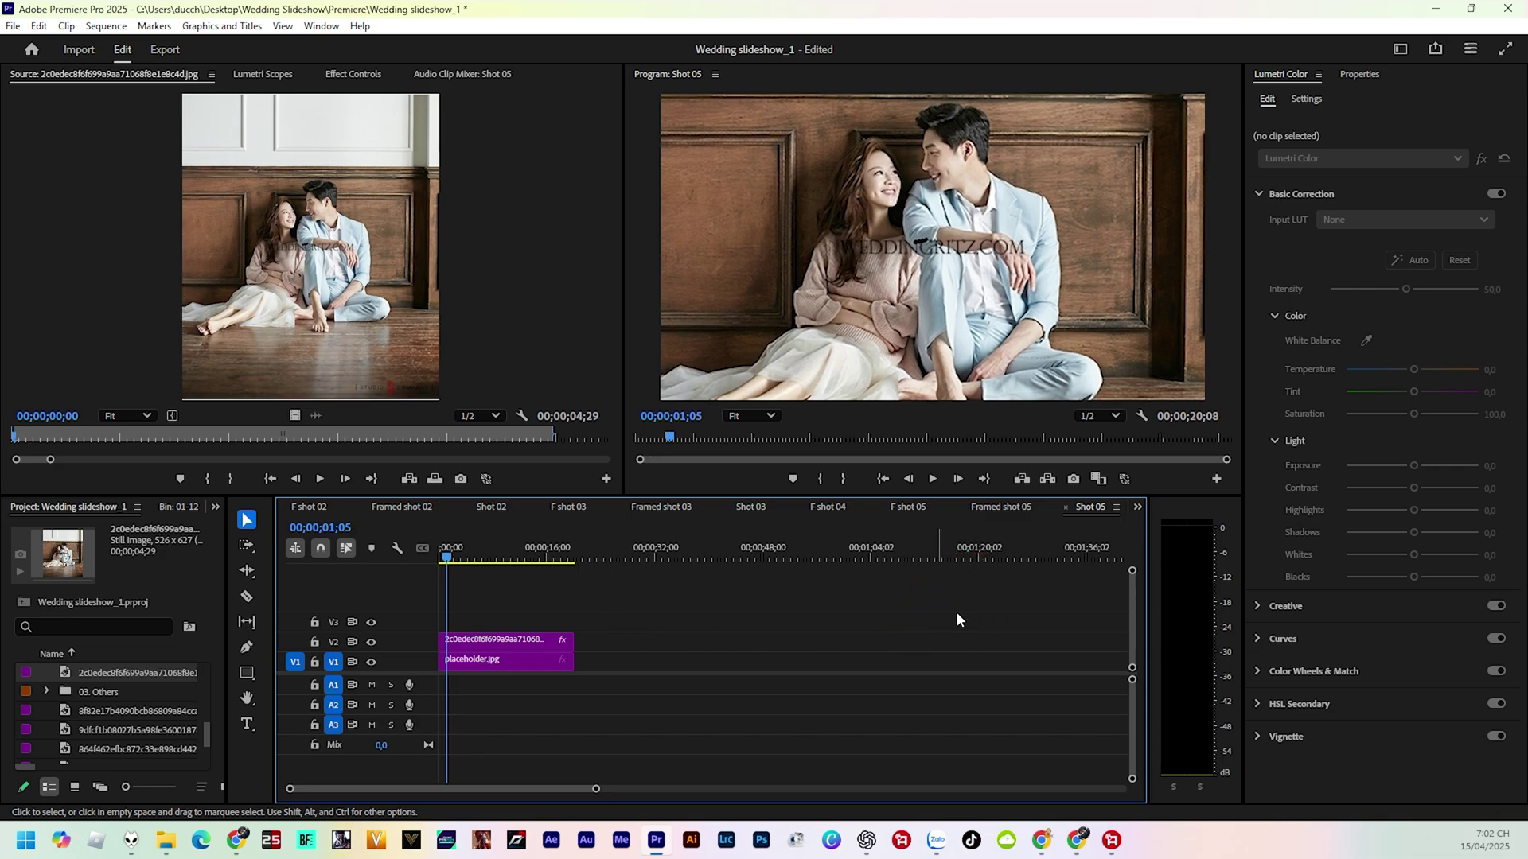
pyautogui.click(1137, 507)
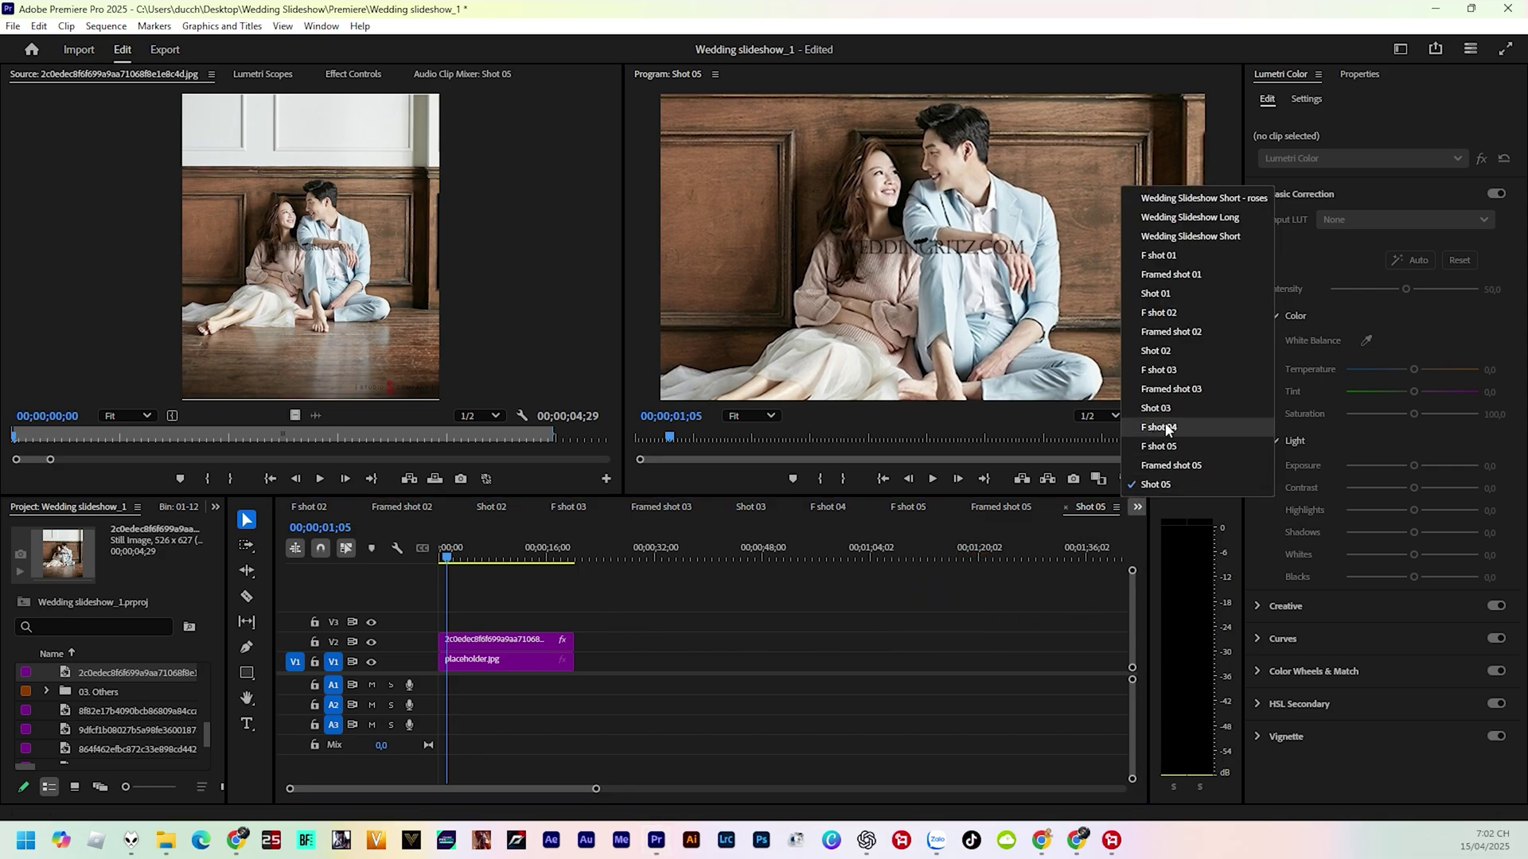
# - Play Wedding Slideshow Short from the start, then scrub to the pink framed slide around 18 seconds
pyautogui.click(1184, 237)
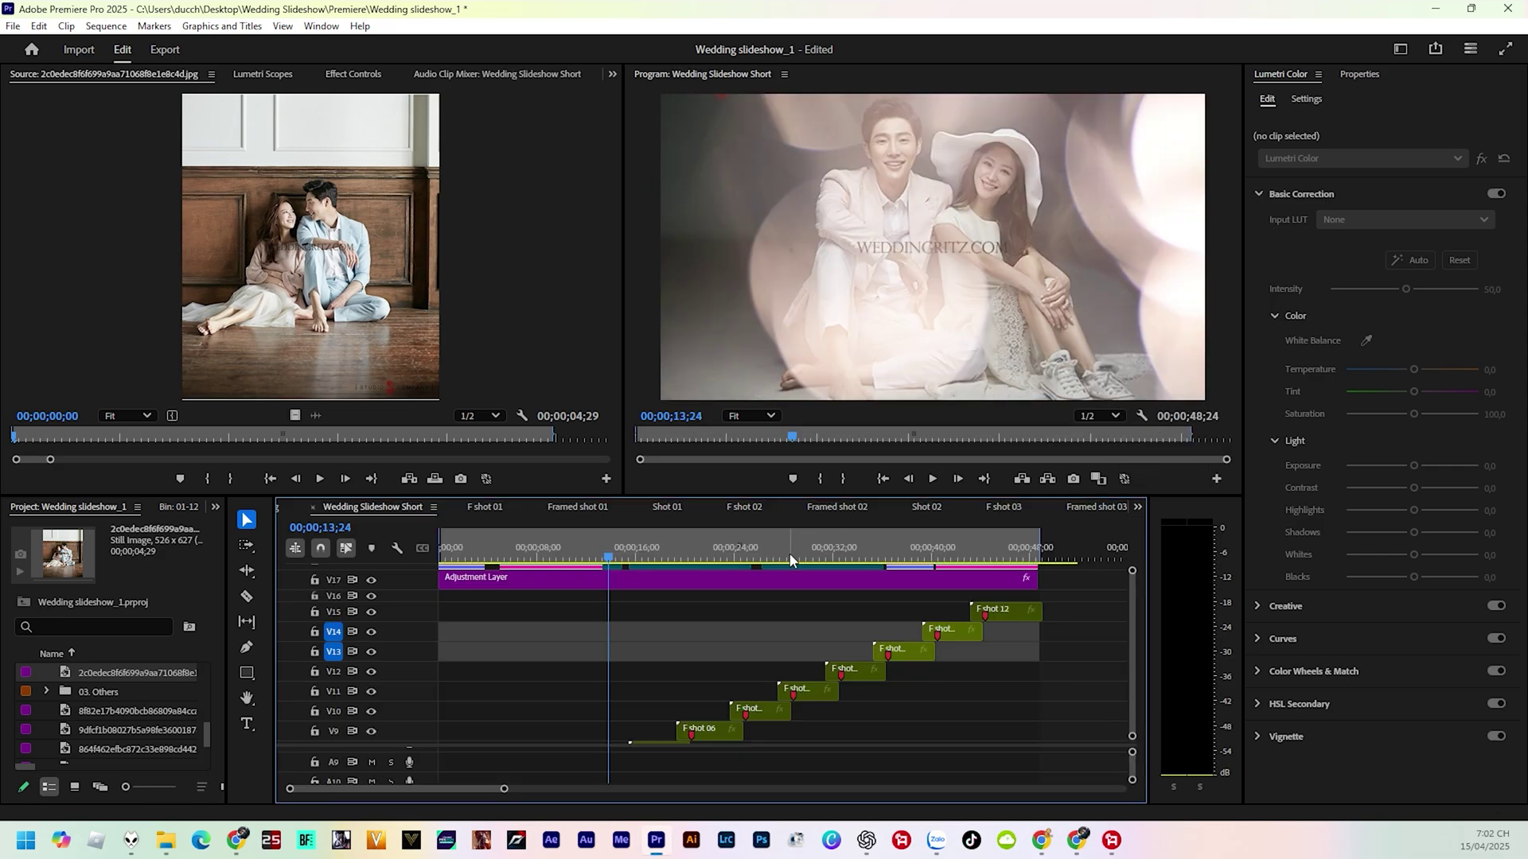
pyautogui.moveTo(613, 555); pyautogui.dragTo(550, 567)
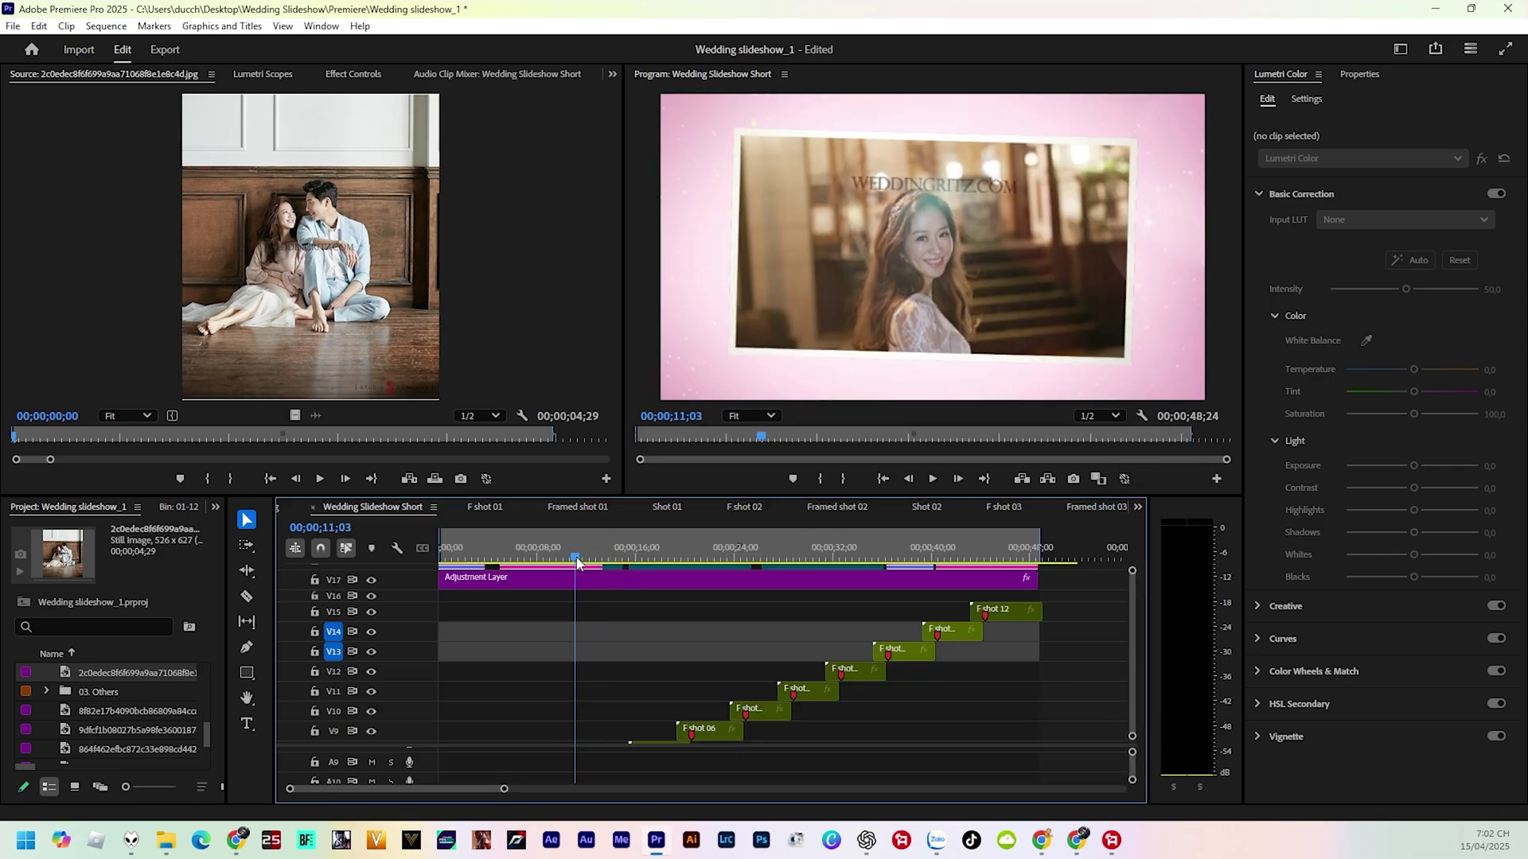
pyautogui.moveTo(550, 566); pyautogui.dragTo(442, 567)
pyautogui.press('space')
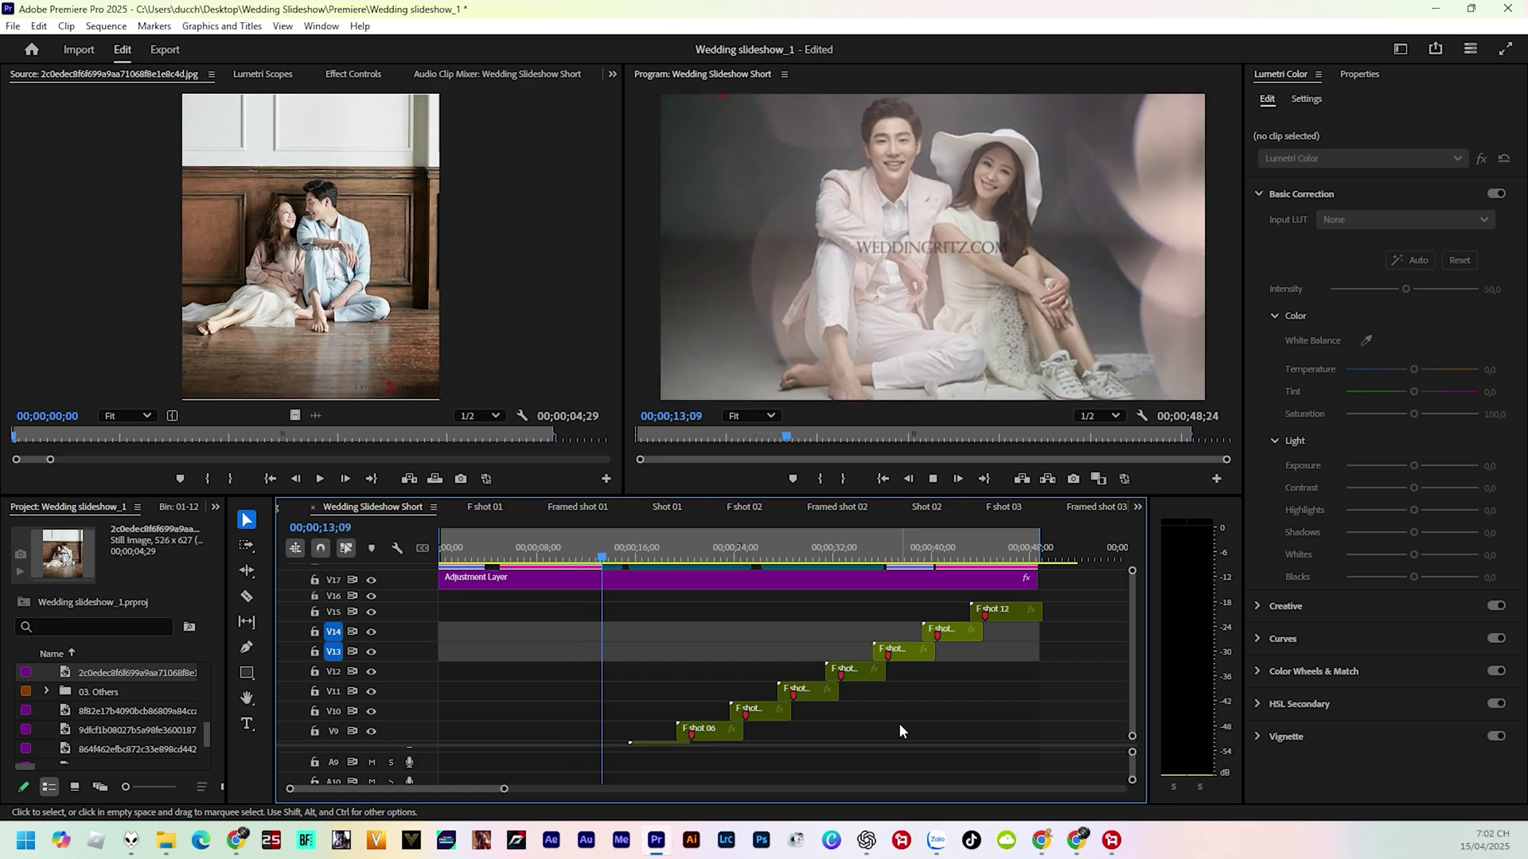
pyautogui.press('space')
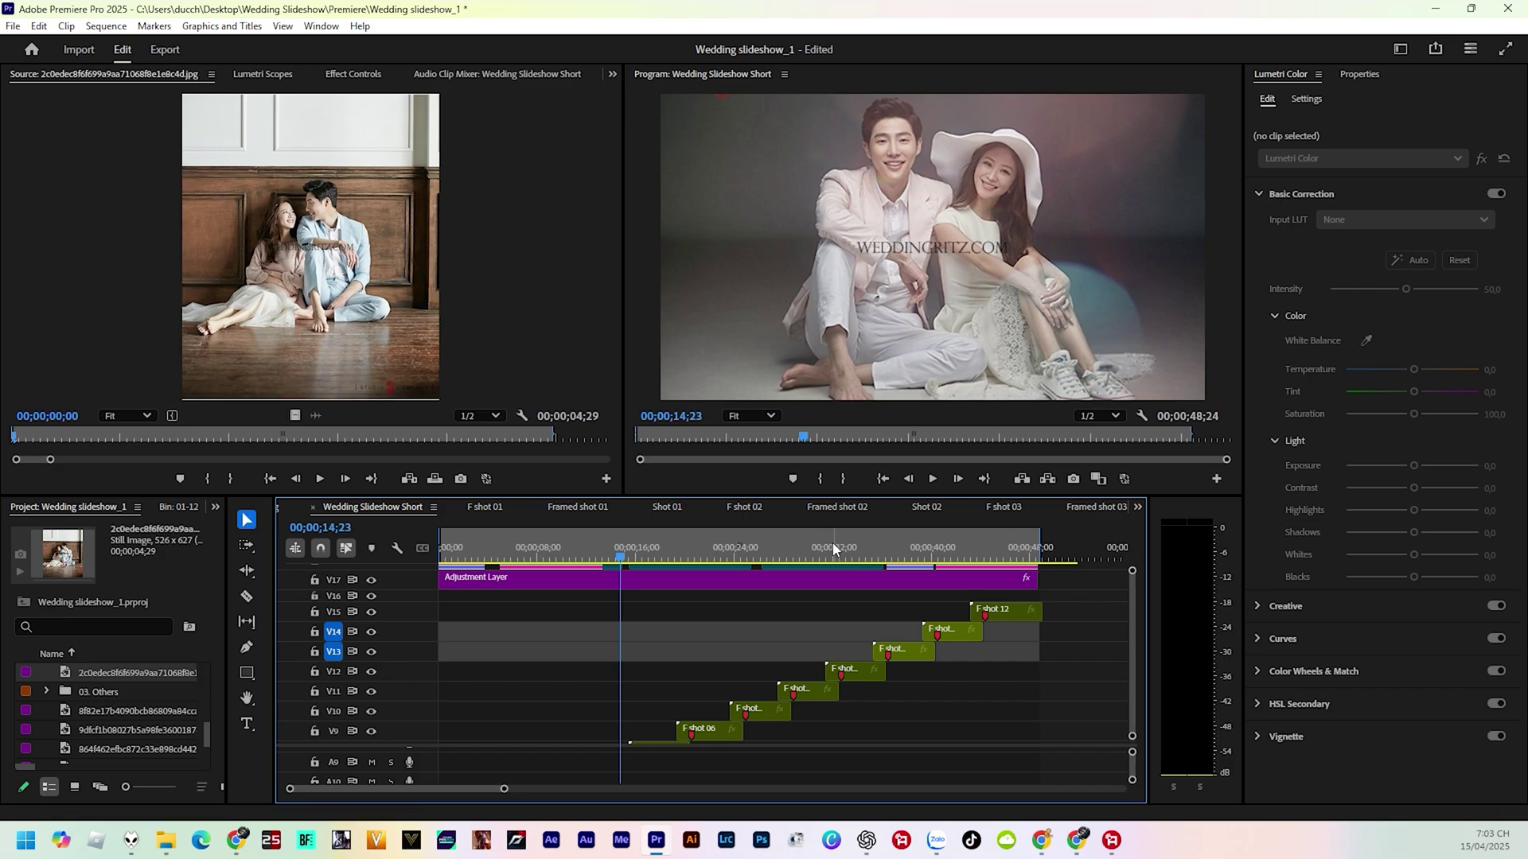
pyautogui.moveTo(621, 560)
pyautogui.mouseDown()
pyautogui.moveTo(833, 566)
pyautogui.moveTo(665, 586)
pyautogui.mouseUp()
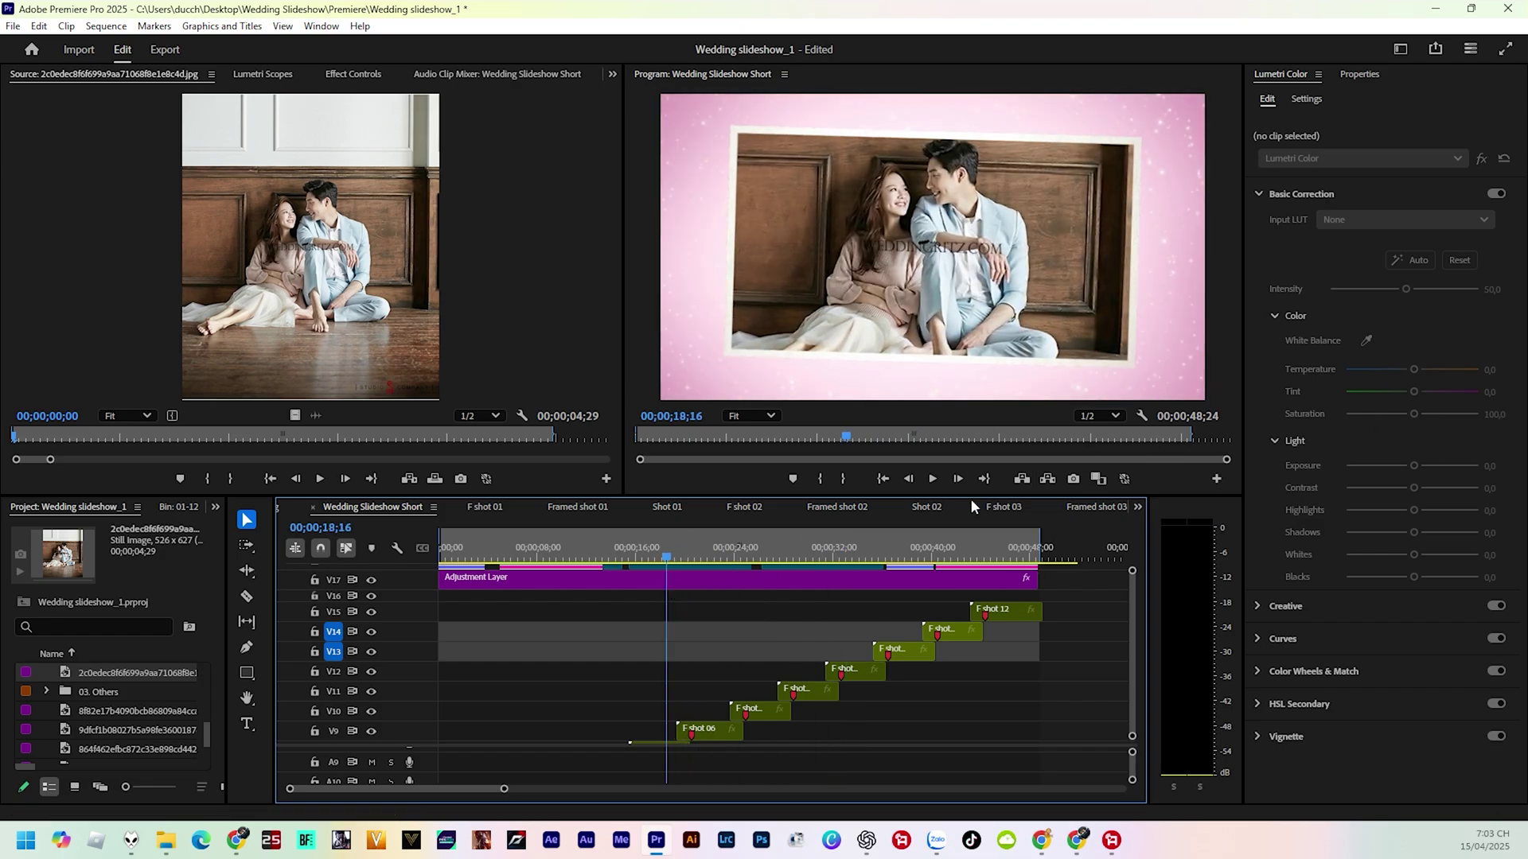
pyautogui.moveTo(666, 559); pyautogui.dragTo(644, 567)
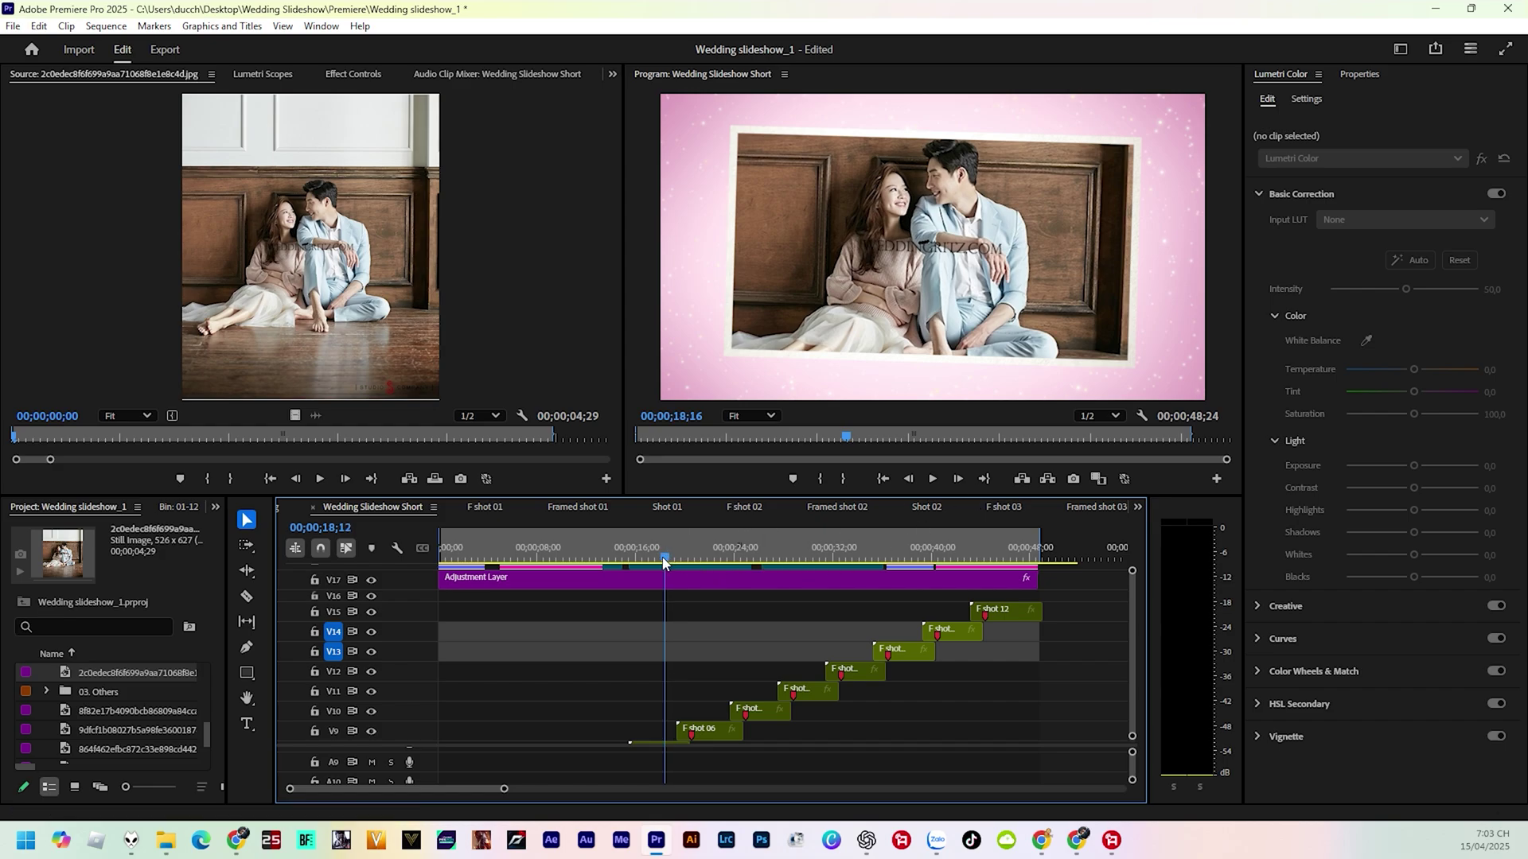